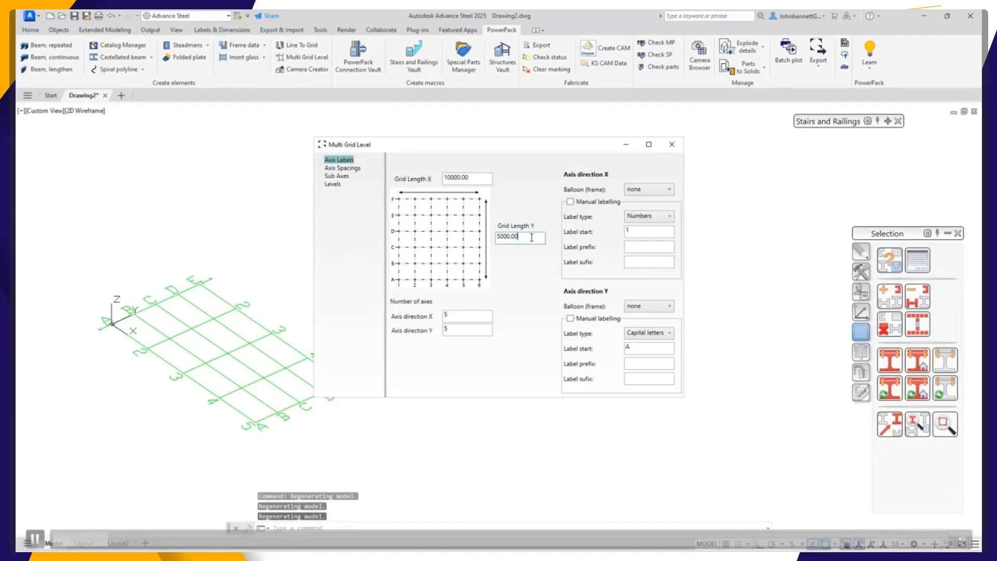
Step: Set the grid length in Y to 10000 and enable manual labelling for both axis directions
text(10000)
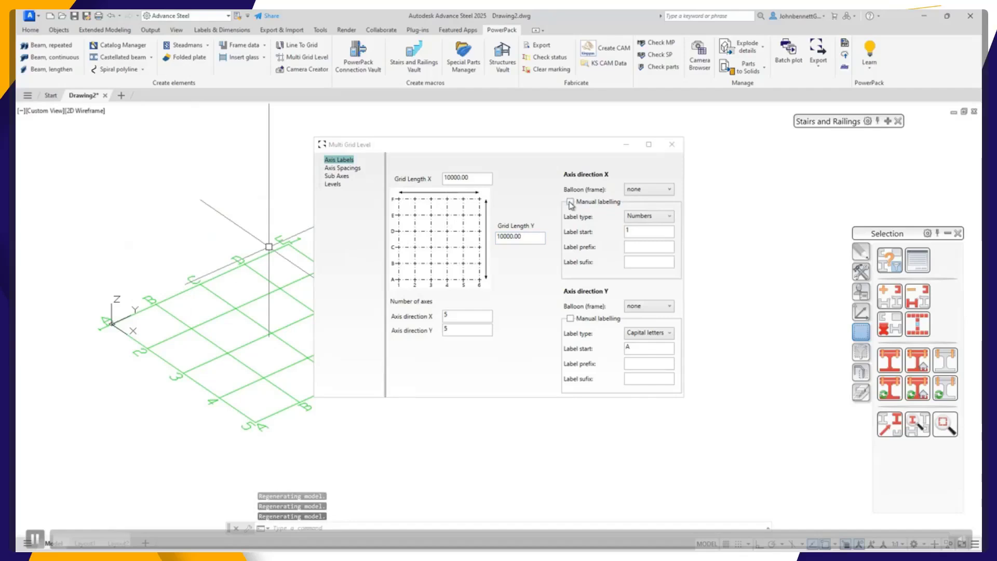
click(571, 202)
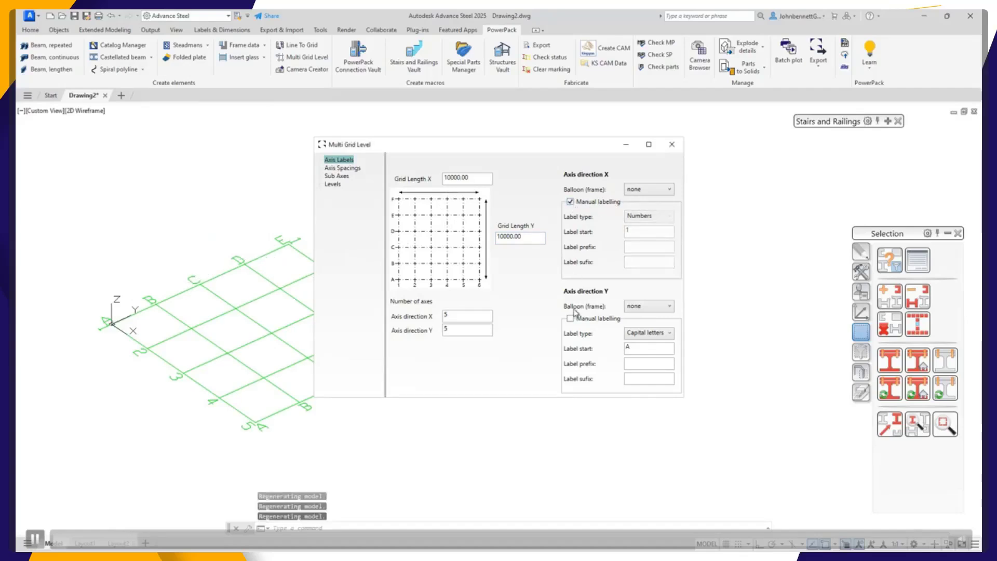
click(571, 319)
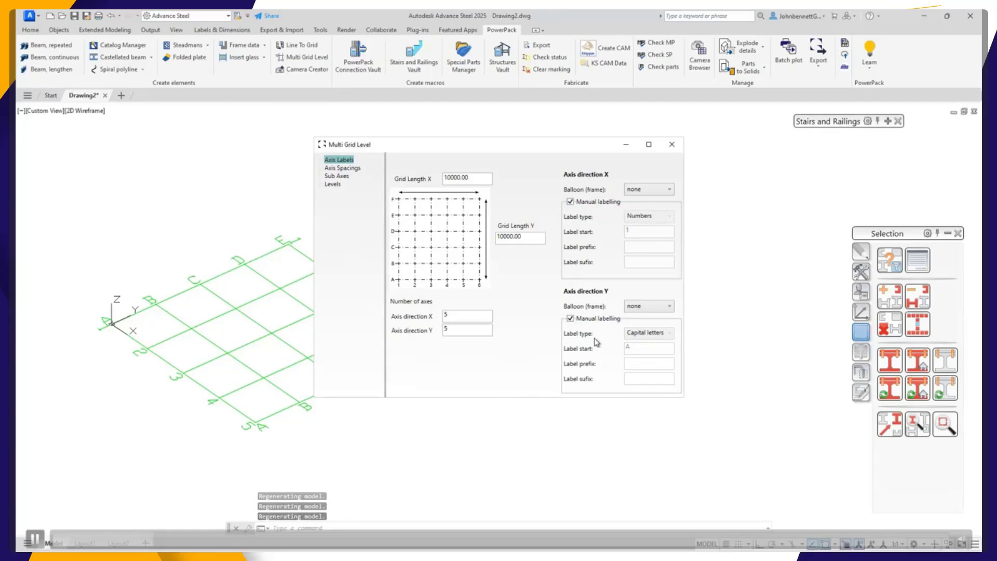
Step: Relabel the first two X-direction grid axes as 1-1 and 2-1 in the axis spacings
click(341, 168)
click(407, 227)
click(407, 228)
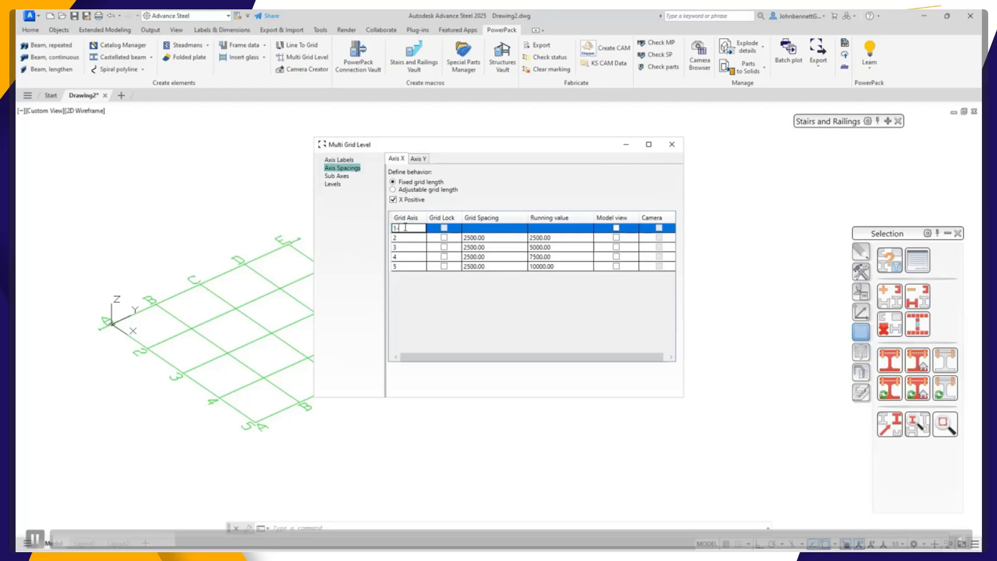
click(406, 238)
click(405, 237)
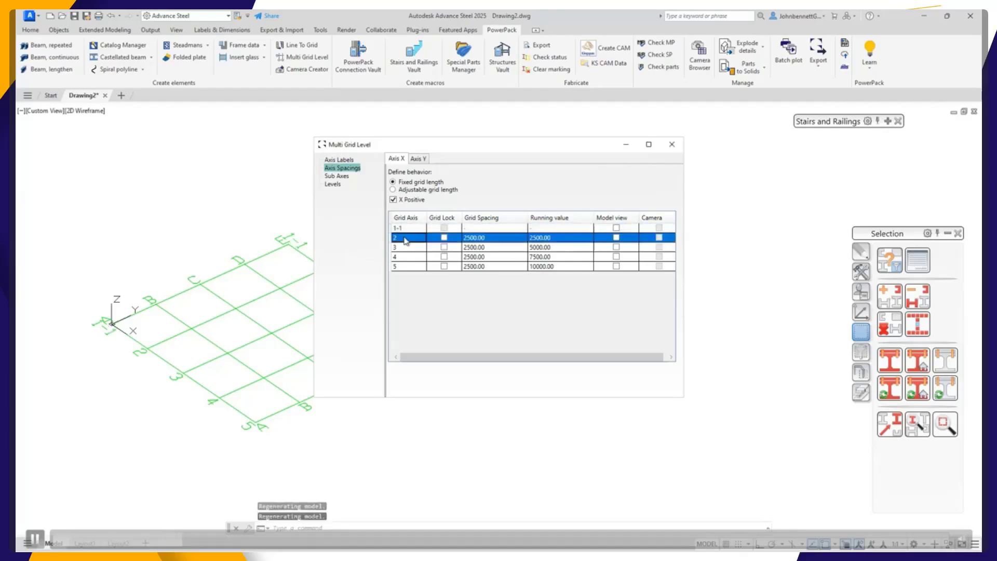
text(-1)
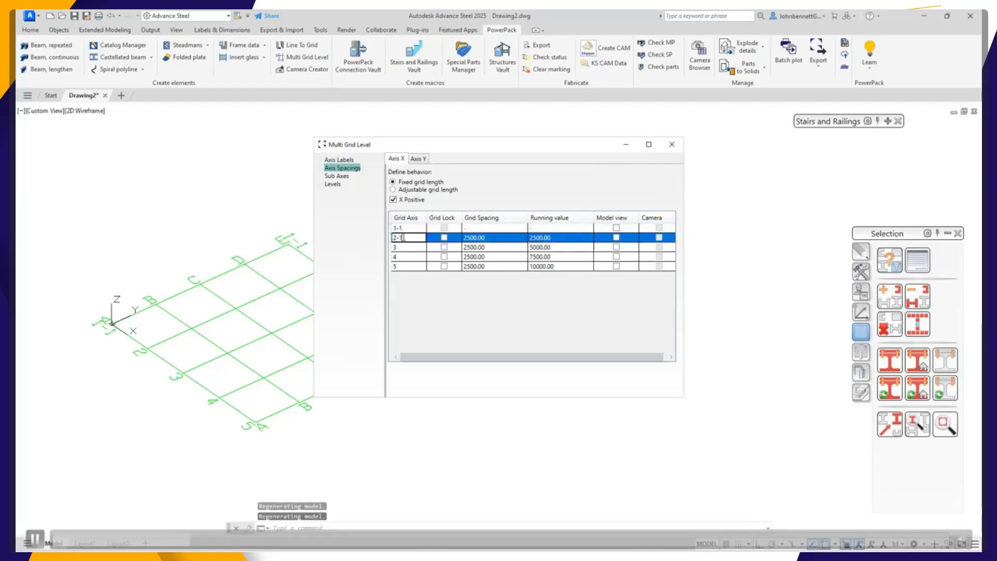
Step: Relabel the remaining three X-direction grid axes as 3-2, 4-3 and 5-2
click(400, 247)
click(400, 247)
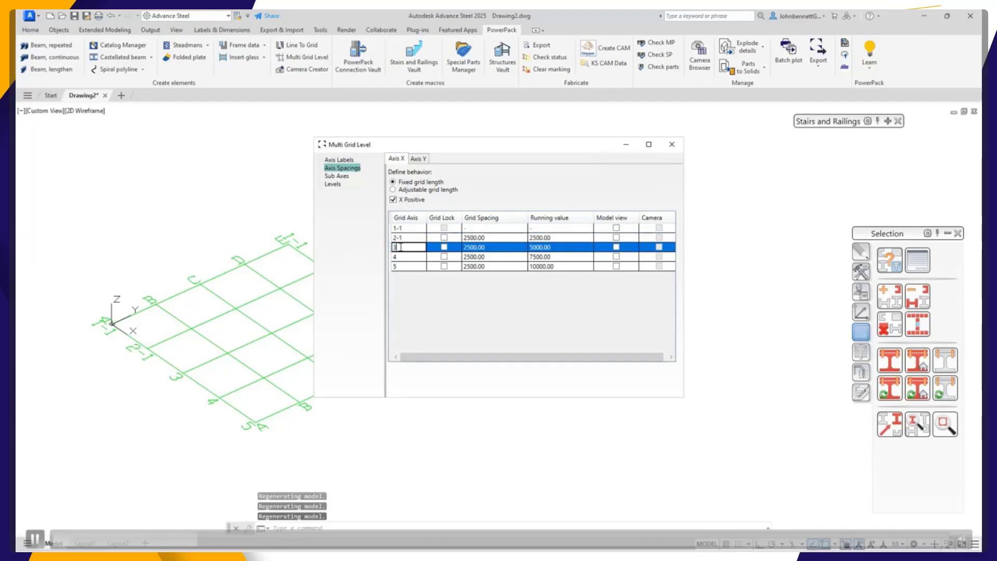
text(-2)
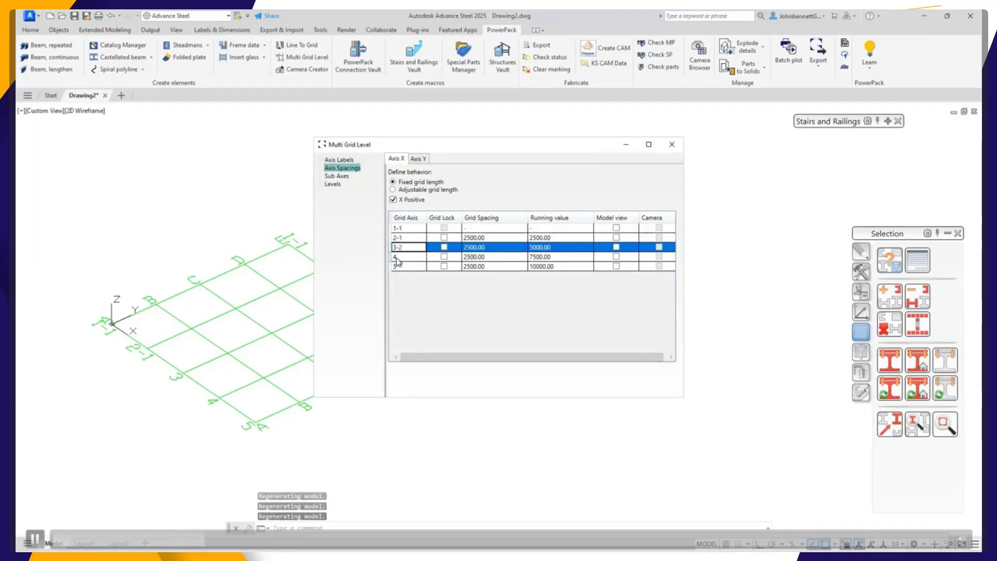
click(395, 256)
click(394, 257)
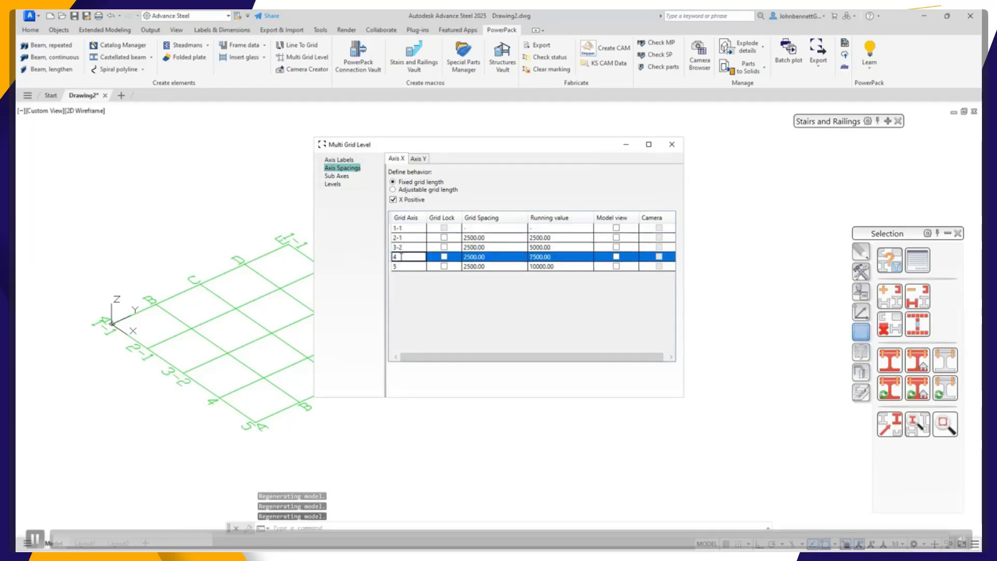
click(403, 266)
click(402, 265)
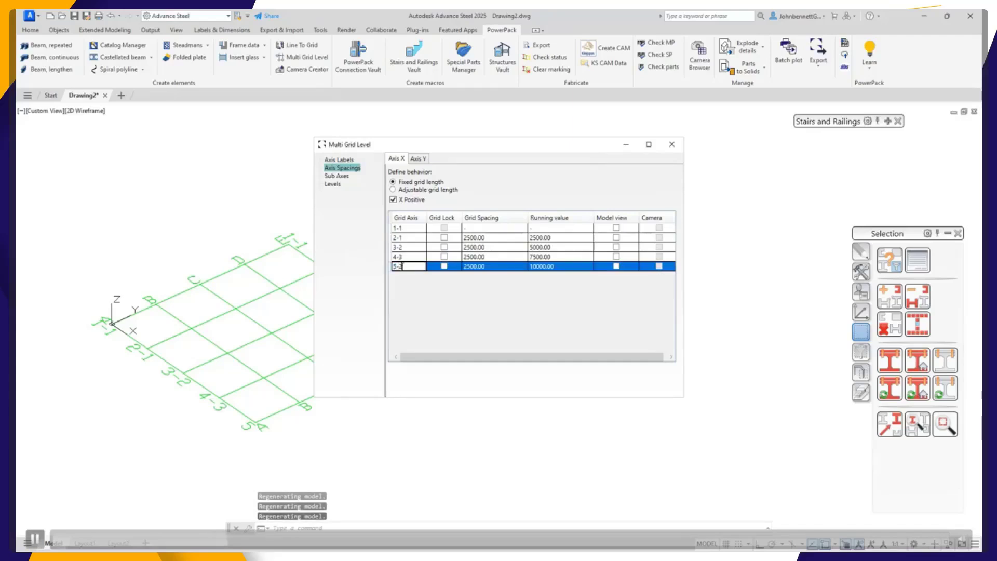
click(407, 257)
Step: Relabel the first two Y-direction grid axes as A-1 and B-1
click(419, 159)
click(403, 227)
click(403, 228)
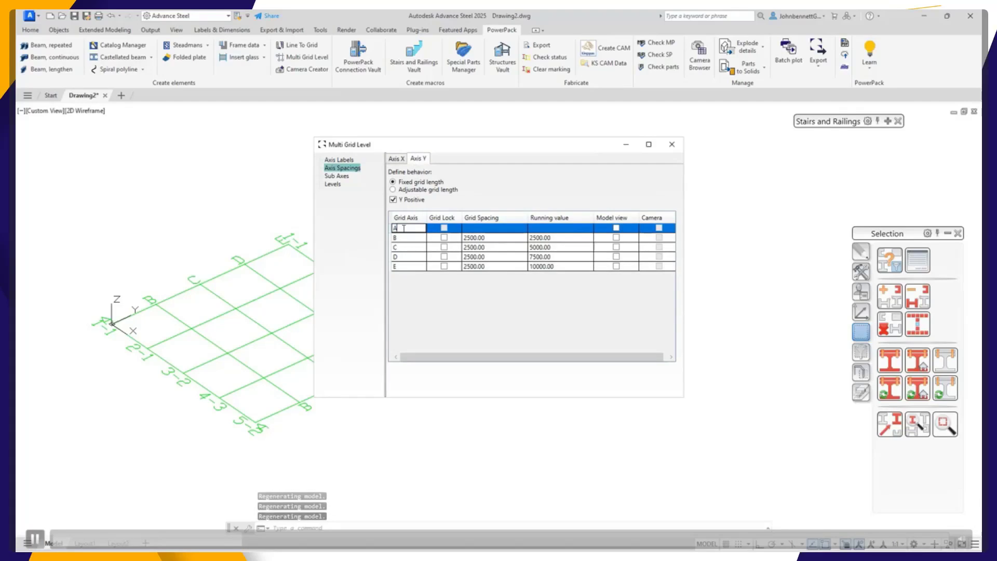
text(-1)
click(403, 238)
click(404, 238)
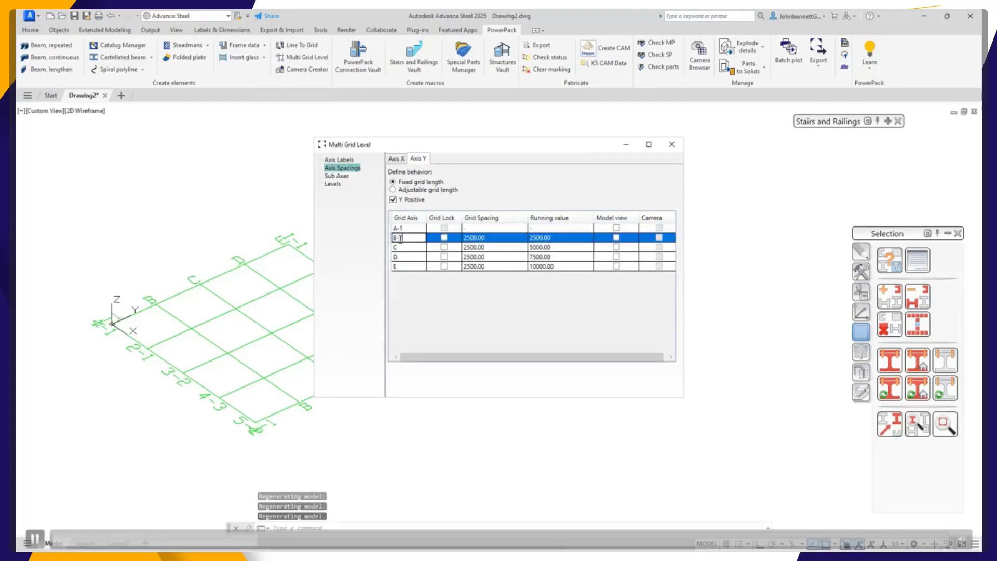
Step: Relabel the remaining three Y-direction grid axes as C-1, D-1 and E-1
click(403, 247)
click(404, 247)
text(-1)
click(404, 257)
click(403, 257)
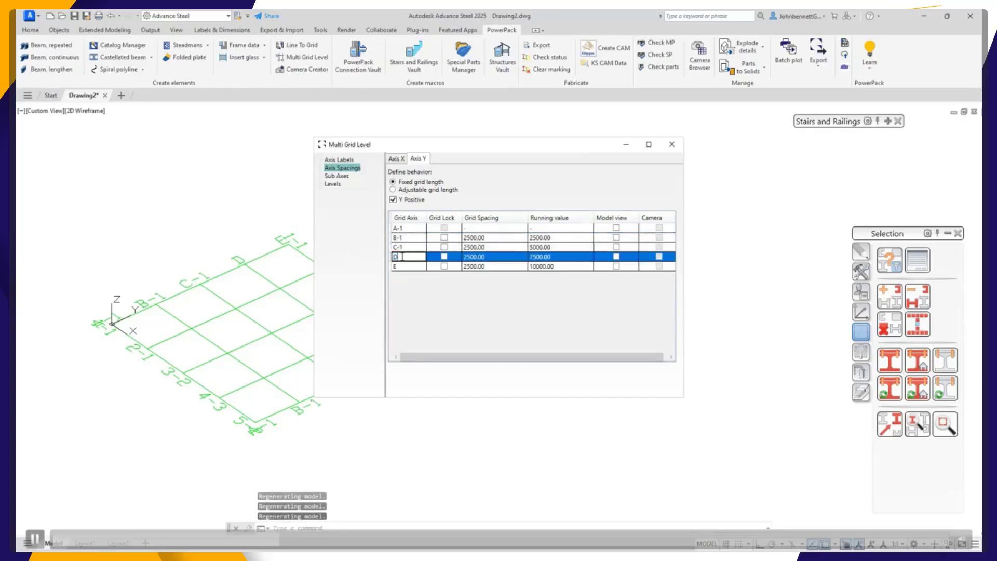
text(-1)
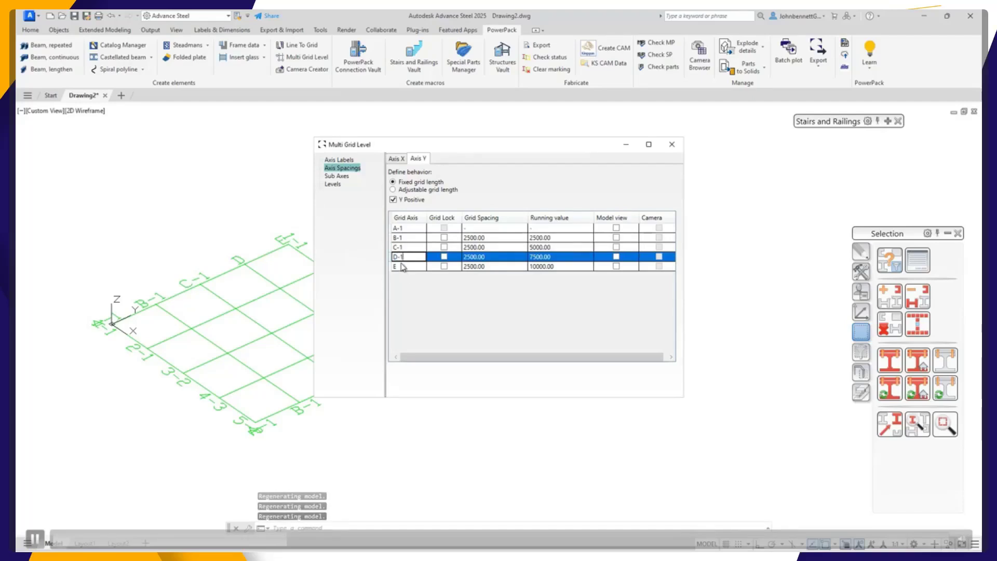
click(404, 266)
click(404, 266)
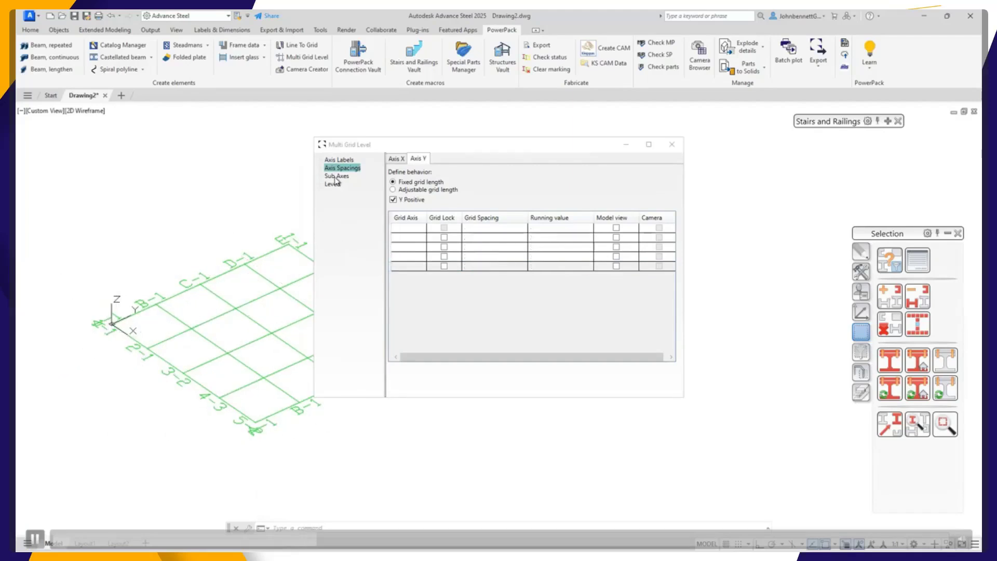
Step: Add a first sub axis to X axis 2-1 using the main axis name, and a first sub axis to Y axis B-1
click(337, 176)
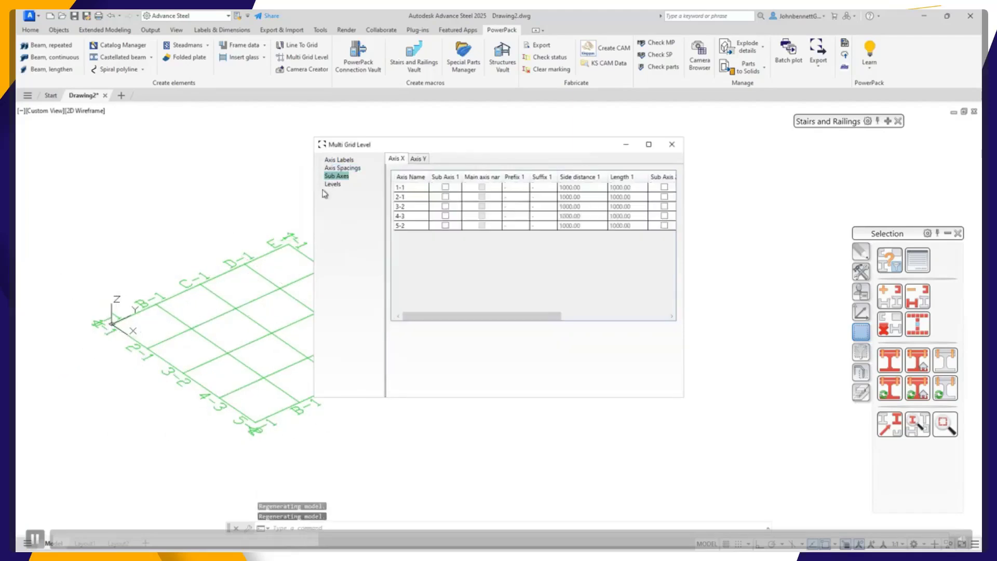
click(445, 198)
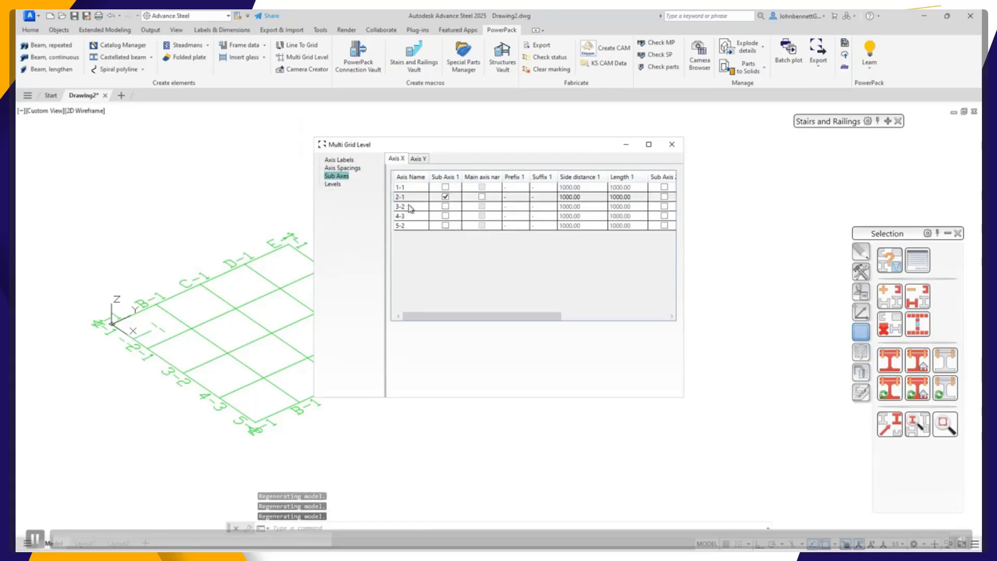
click(483, 199)
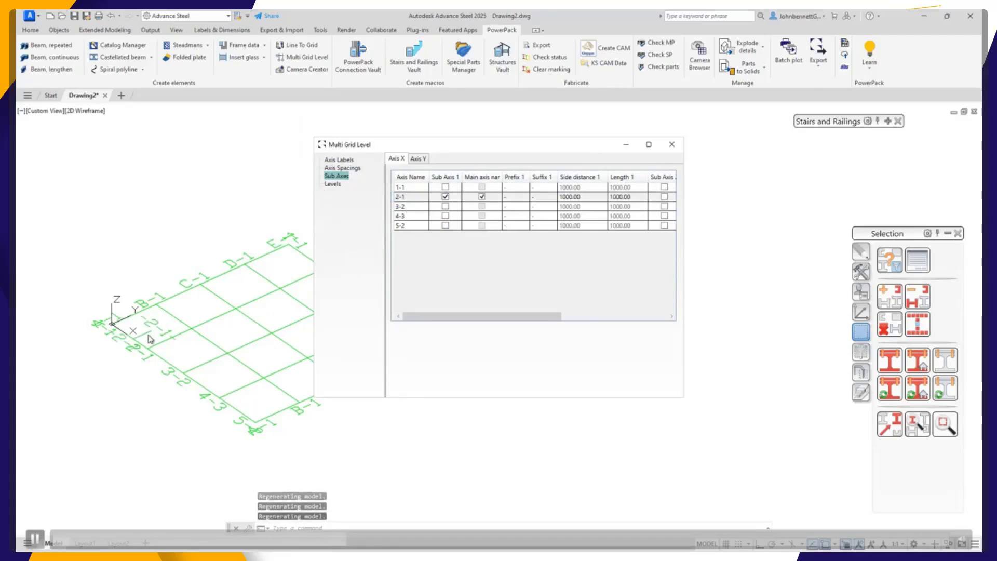
click(418, 159)
click(445, 197)
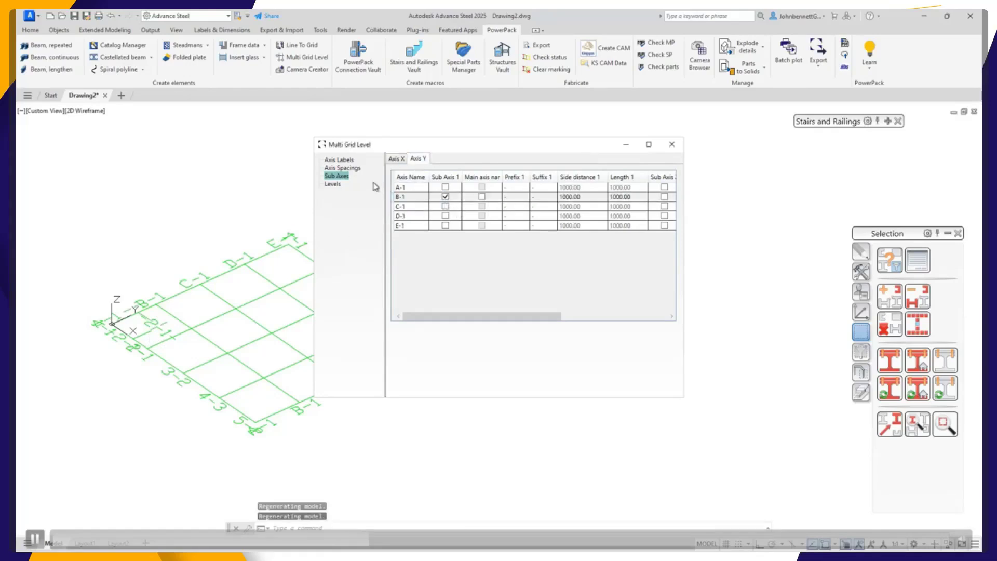
Step: Enable level creation for the grid and turn on the creation of grid layers
click(332, 184)
click(393, 162)
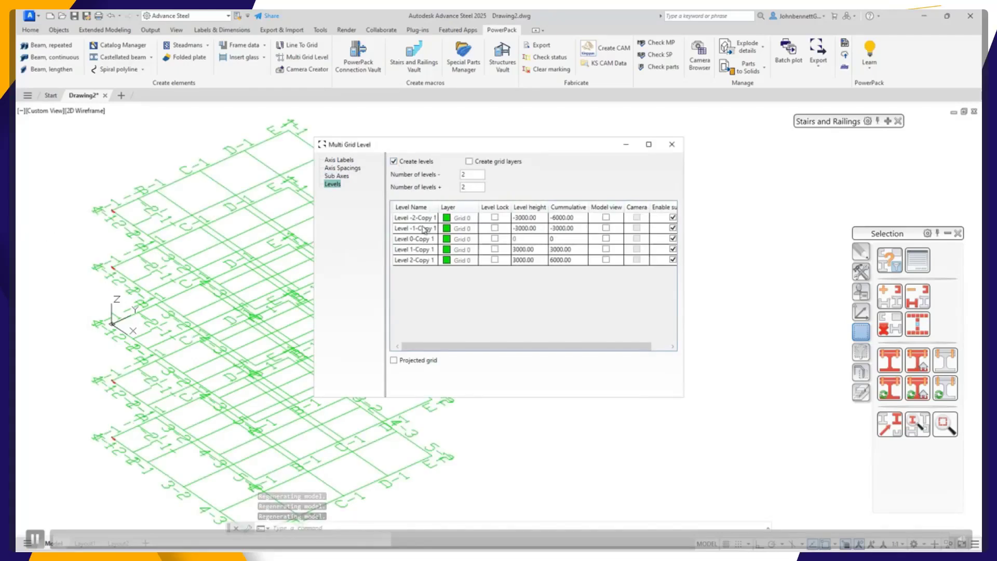
click(469, 162)
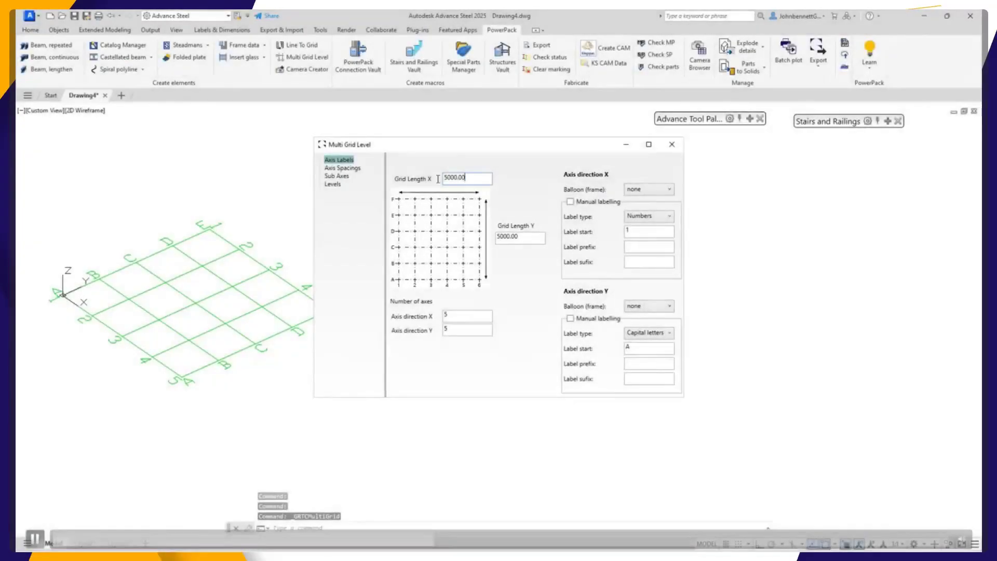
Step: Set both the X and Y grid lengths of the new drawing's multi-level grid to 10000
drag(471, 177, 426, 180)
text(10000)
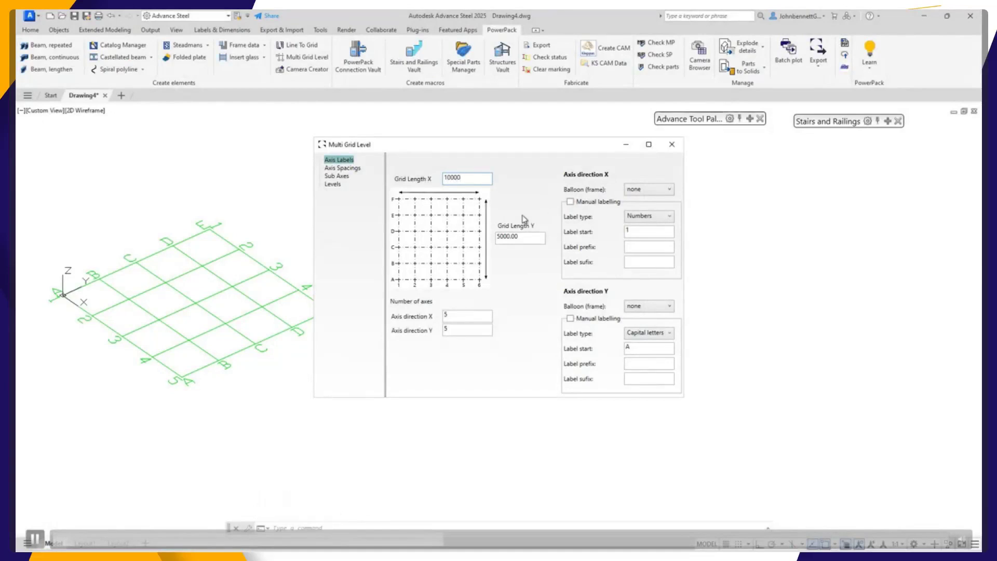
drag(519, 237, 480, 238)
text(100)
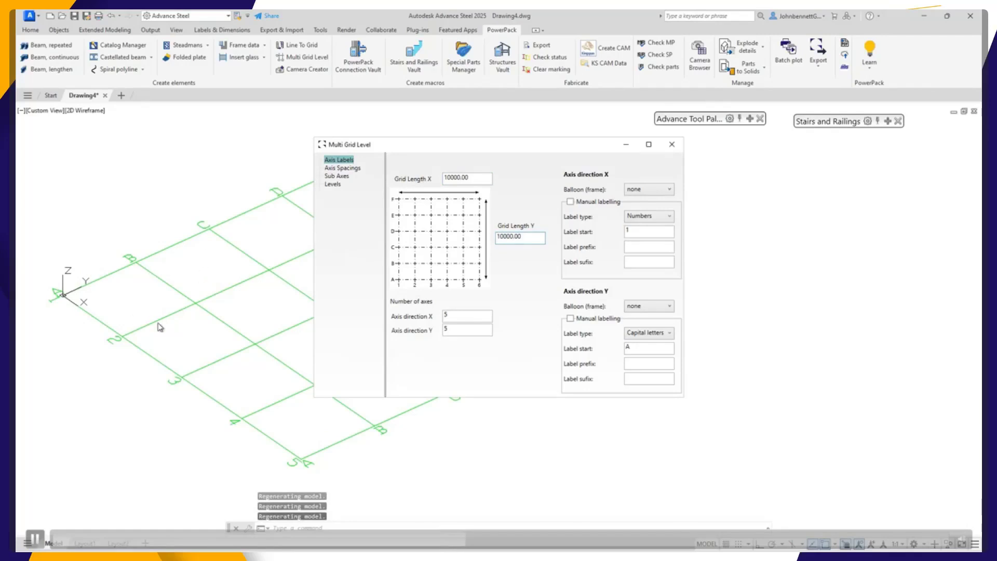
Step: Add a first sub axis to X-direction axis 2 and include the main axis name in its label
click(332, 178)
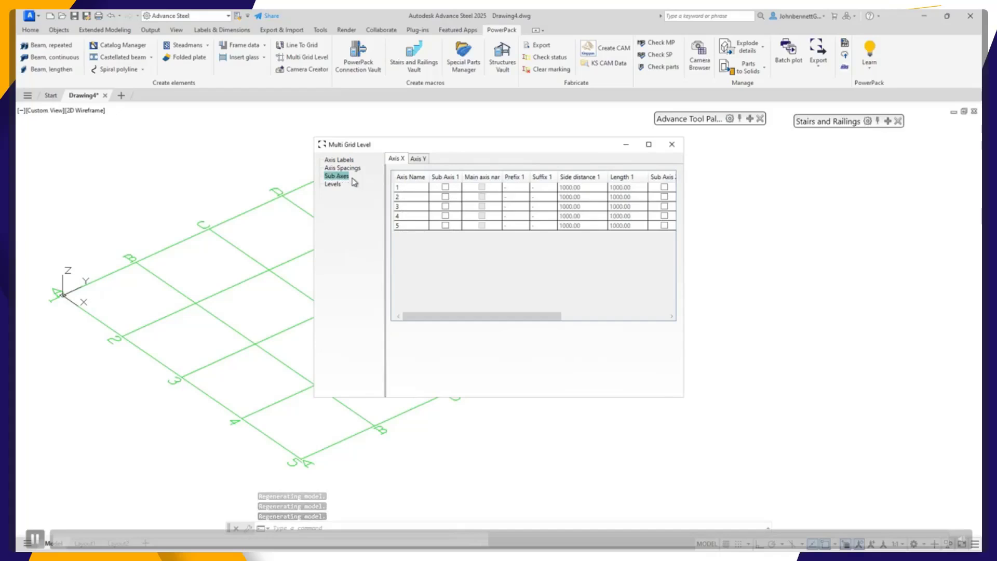
click(445, 197)
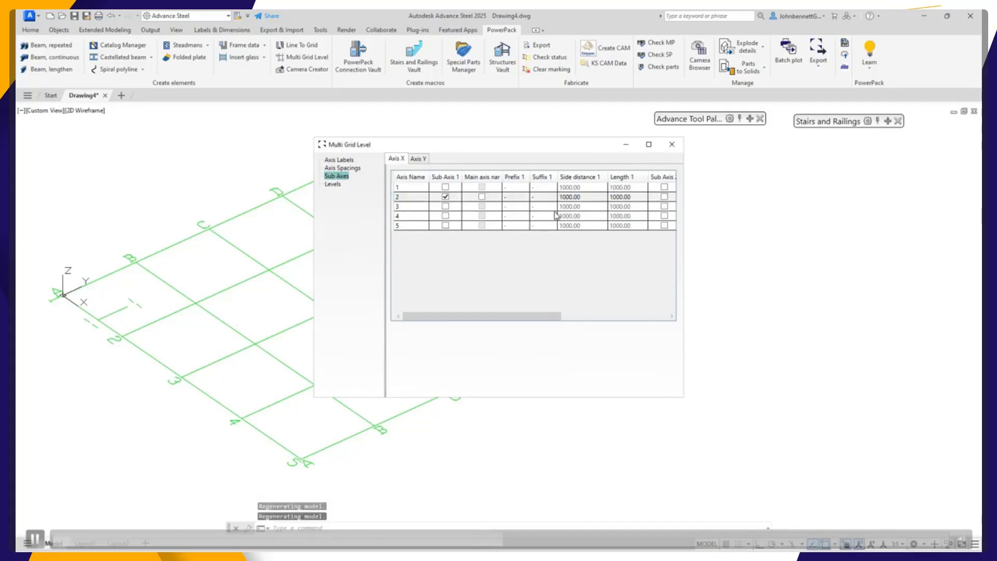
click(481, 196)
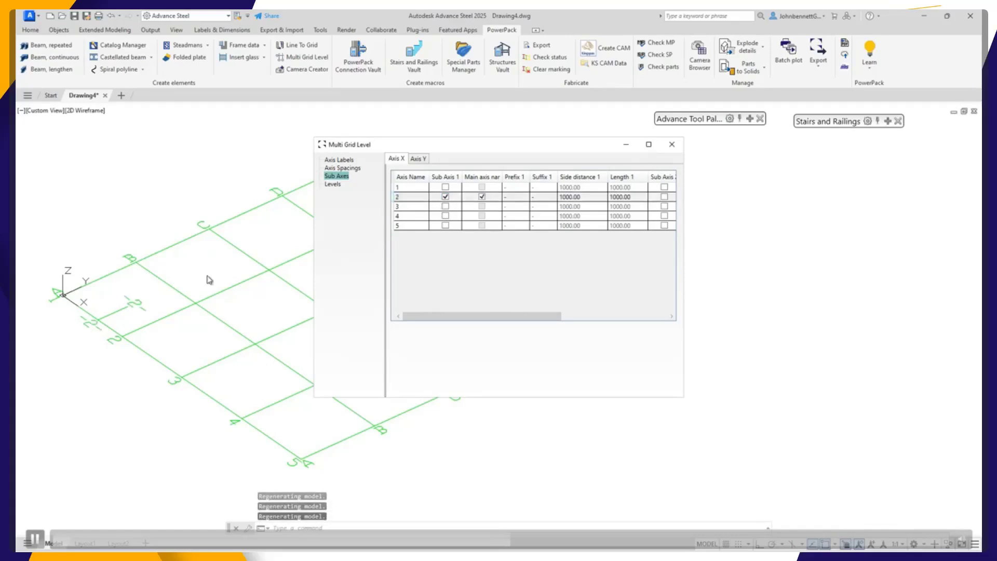
Step: Set the label prefix of axis 2's first sub axis to "a-" and its suffix to "-b"
click(511, 198)
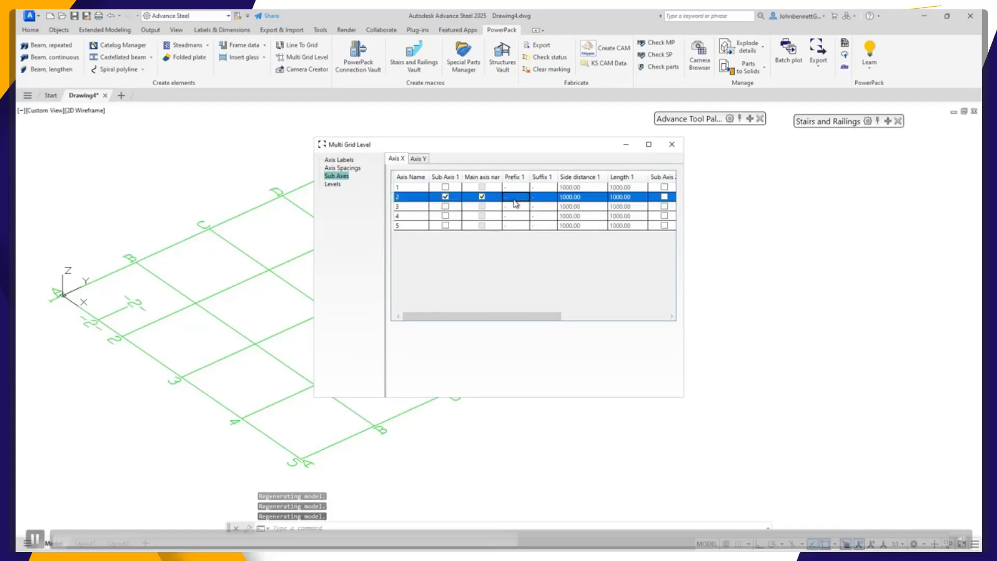
click(506, 197)
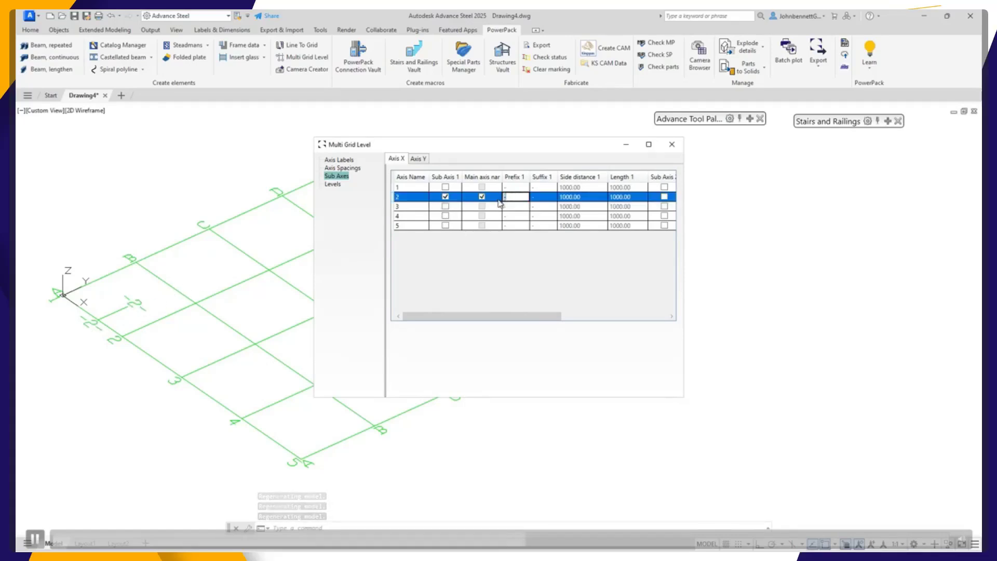
text(a-)
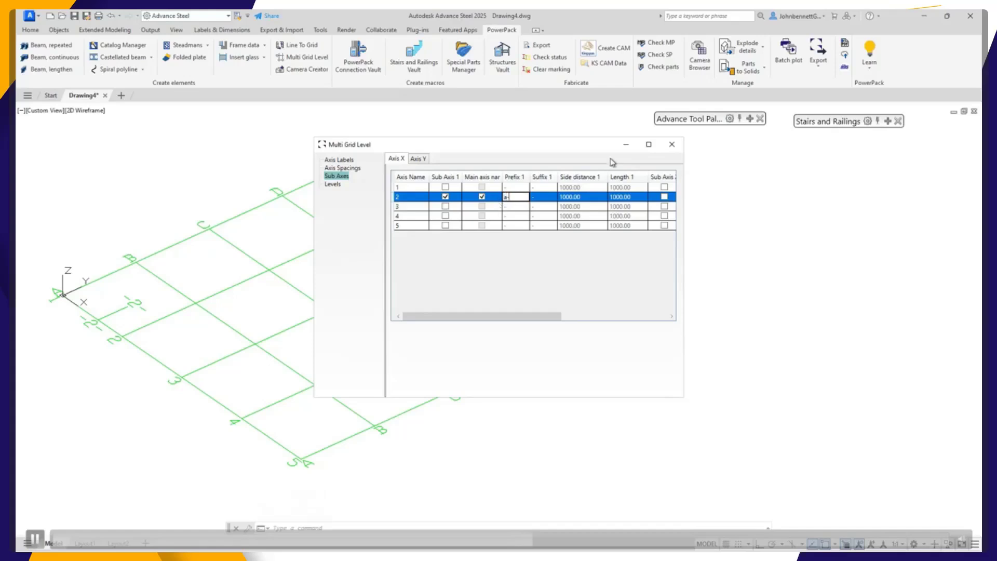
click(539, 198)
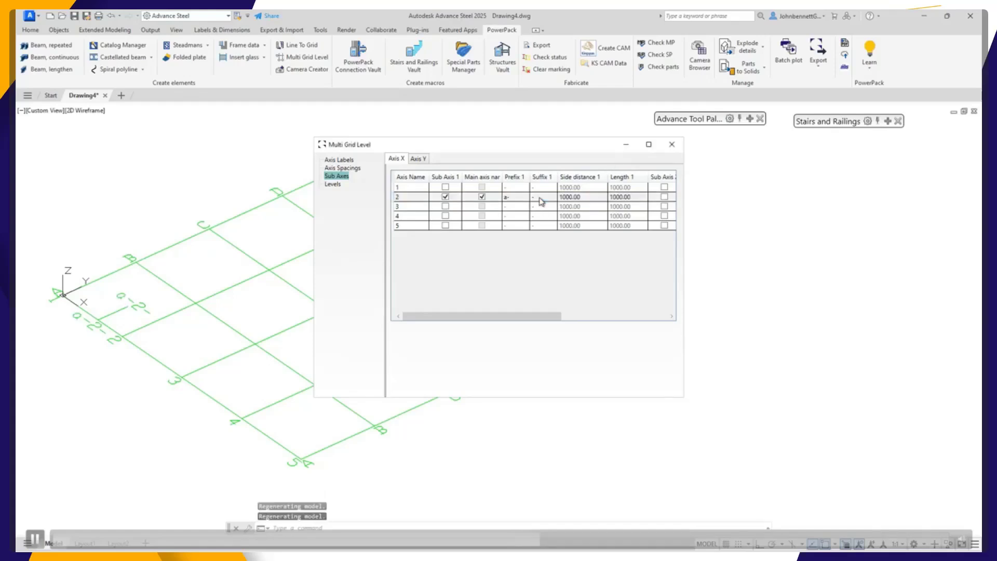
click(541, 200)
click(539, 198)
text(-b)
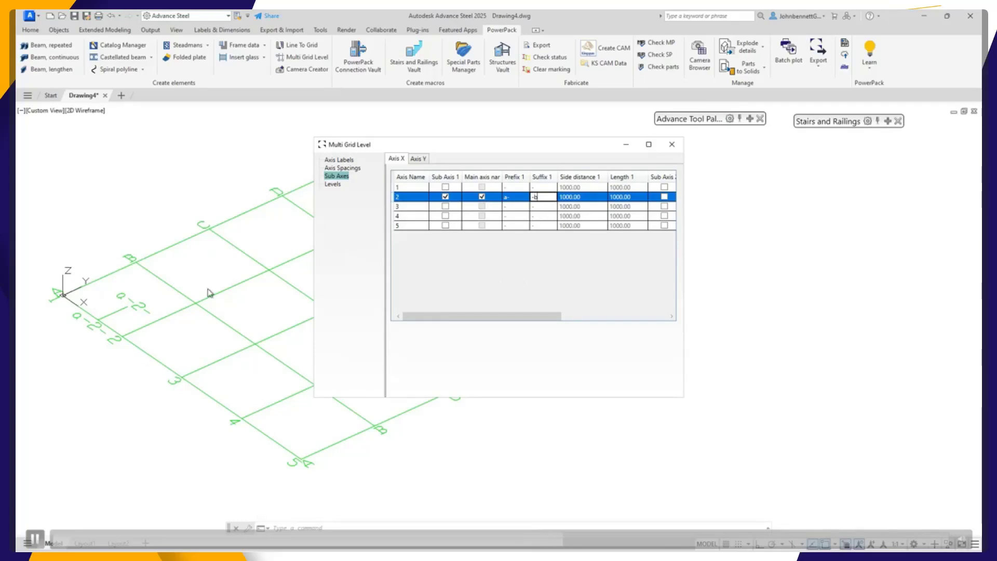
click(502, 232)
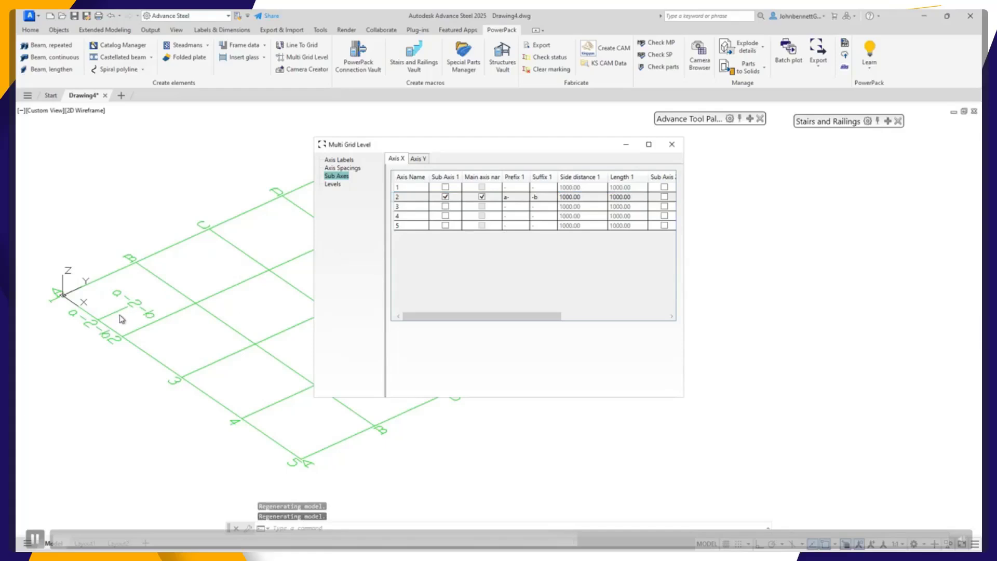
Step: Widen the grid dialog and add a second sub axis to X-direction axis 2, labelled with the main axis name
drag(683, 296, 926, 281)
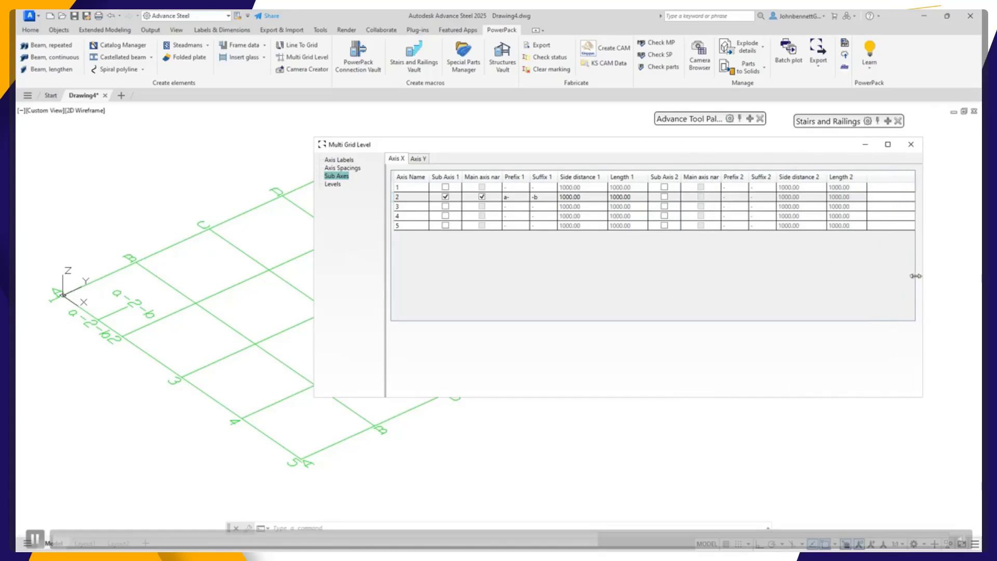
click(664, 197)
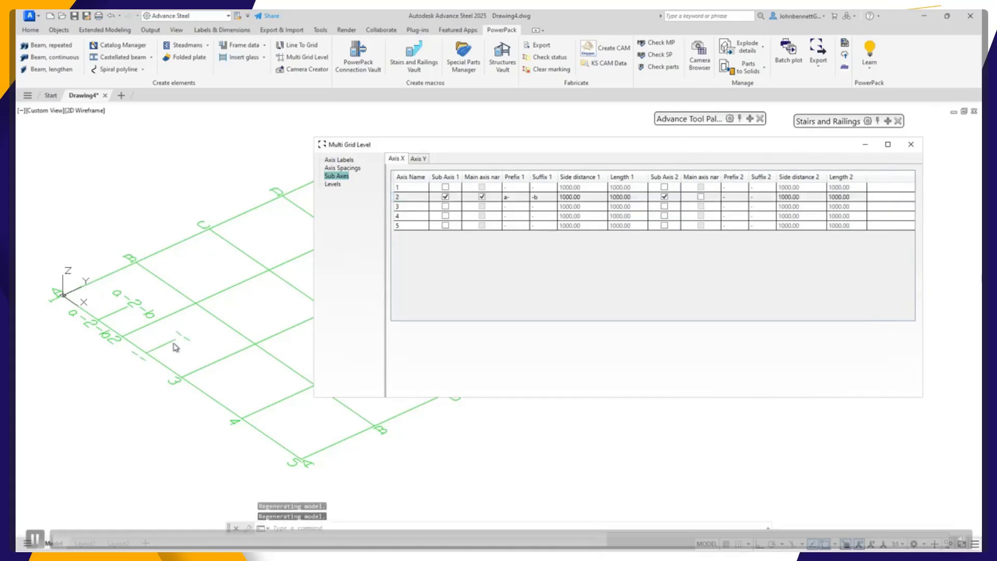
click(700, 197)
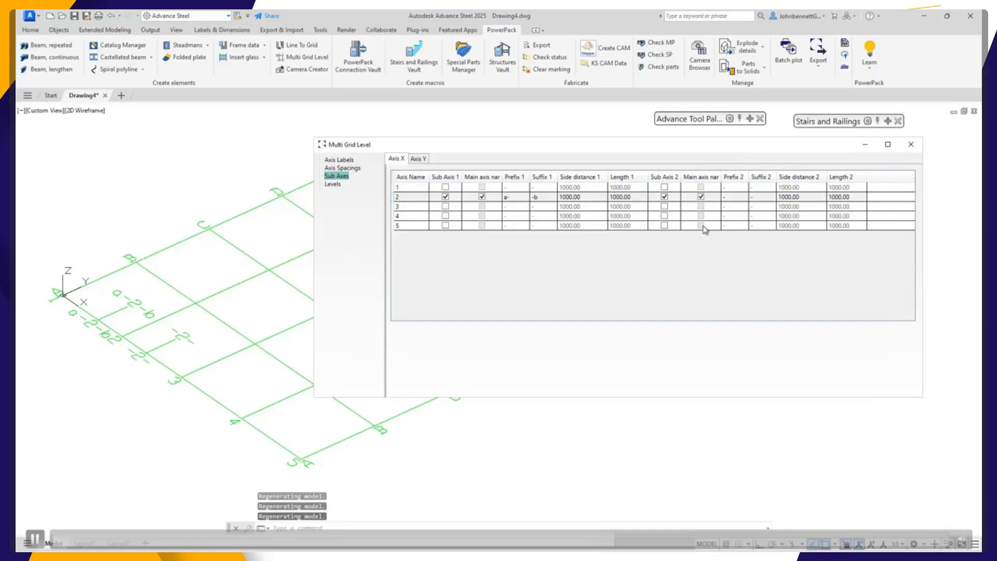
Step: Clear the label prefix of axis 2's second sub axis and set its suffix to "-b"
click(734, 197)
key(BackSpace)
click(761, 197)
click(758, 198)
text(-b)
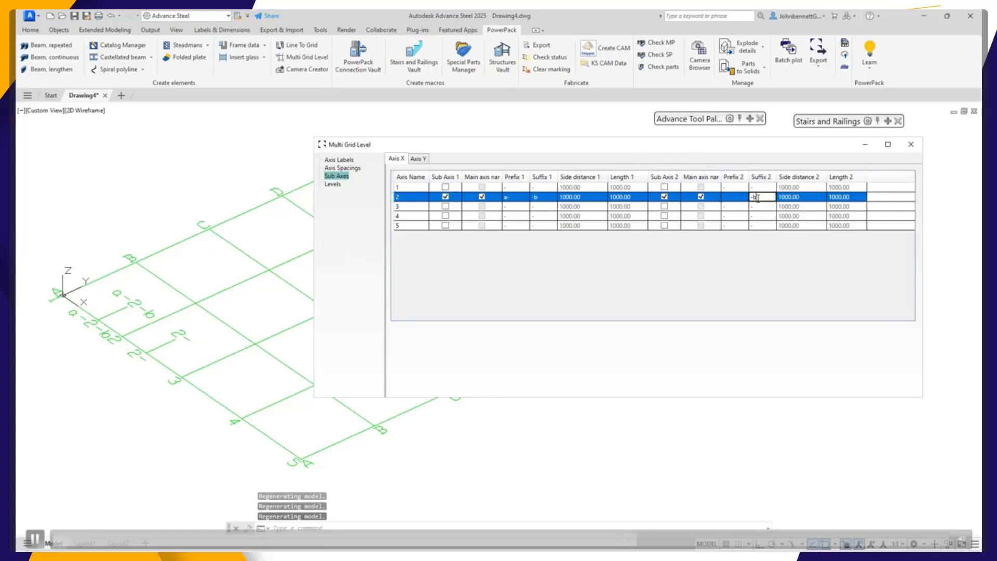
Step: Clear the label suffix of X-direction axis 2's first sub axis
click(539, 199)
click(539, 199)
click(539, 199)
key(BackSpace)
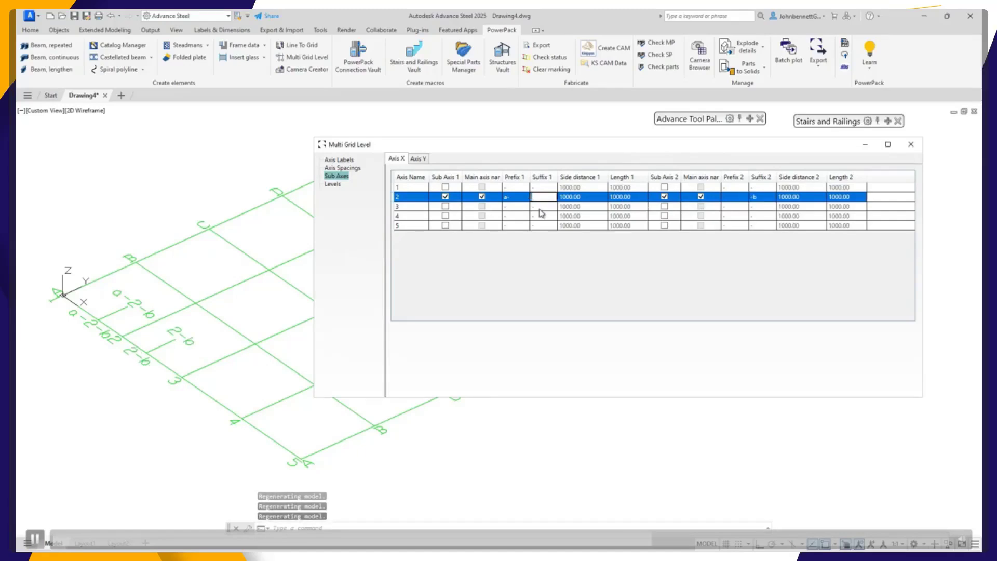
key(Return)
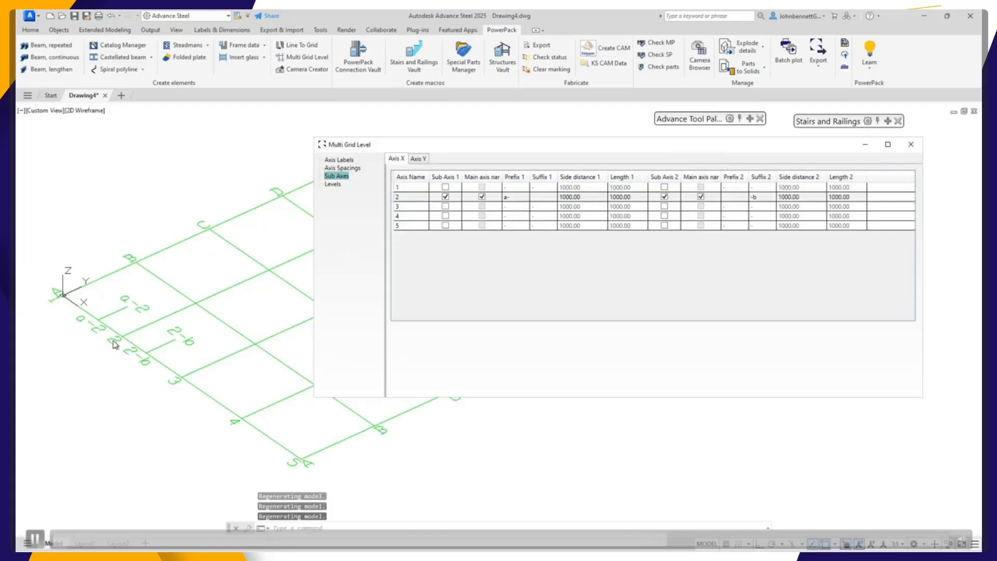
Step: Add a first sub axis to Y-direction axis C and include the main axis name in its label
click(418, 158)
click(445, 206)
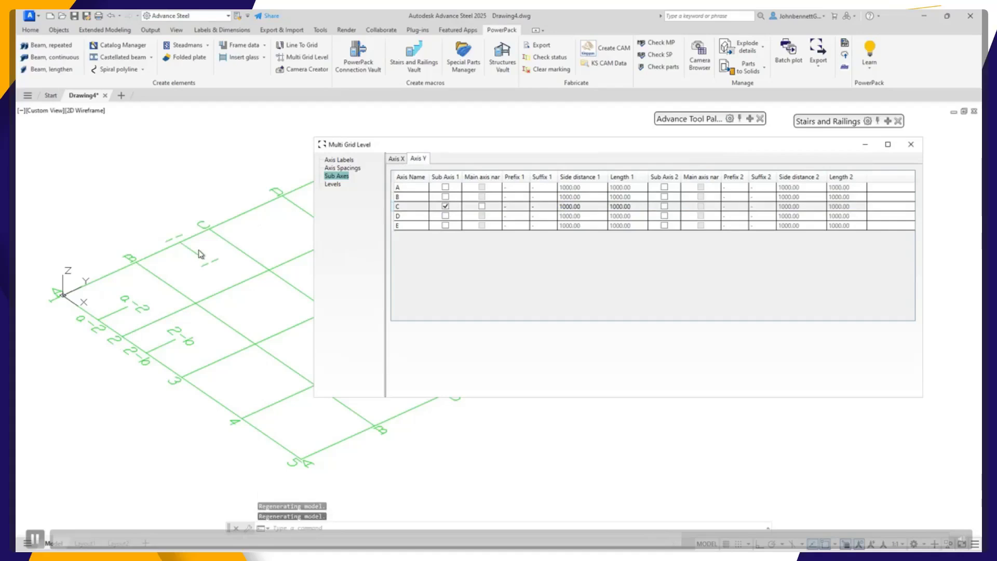
click(481, 207)
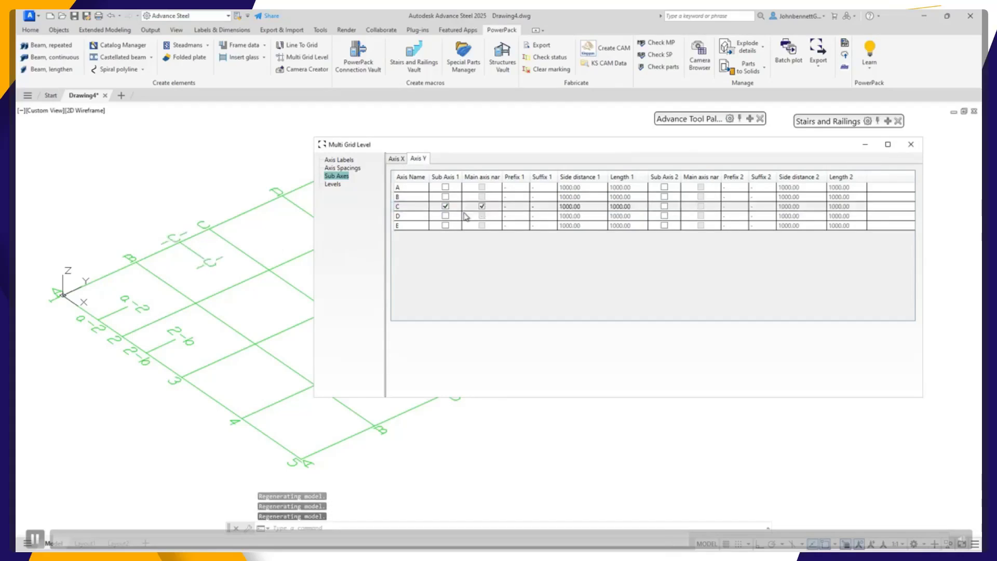
Step: Set the label prefix of axis C's first sub axis to "1-" and its suffix to "-2"
click(505, 207)
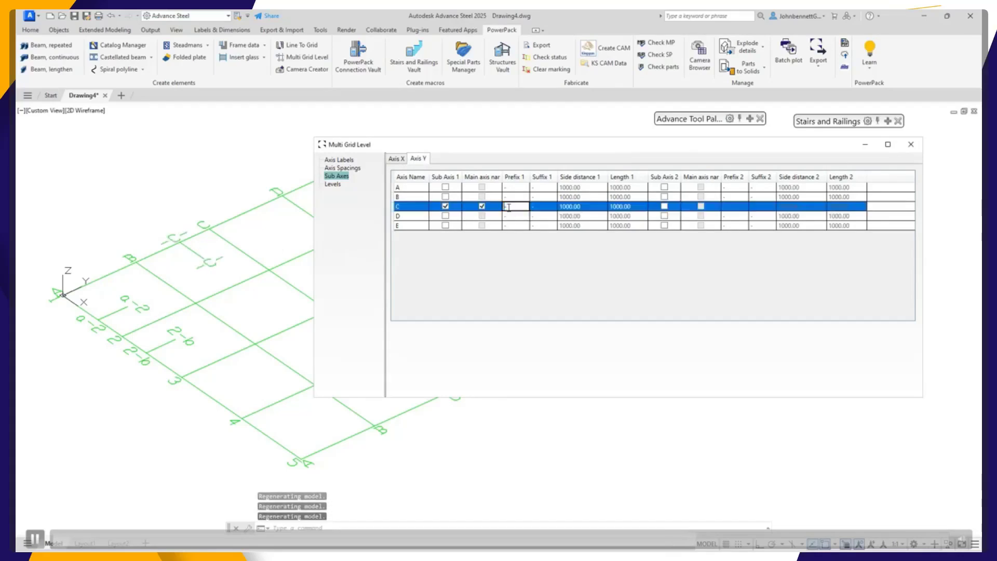
text(1)
click(543, 209)
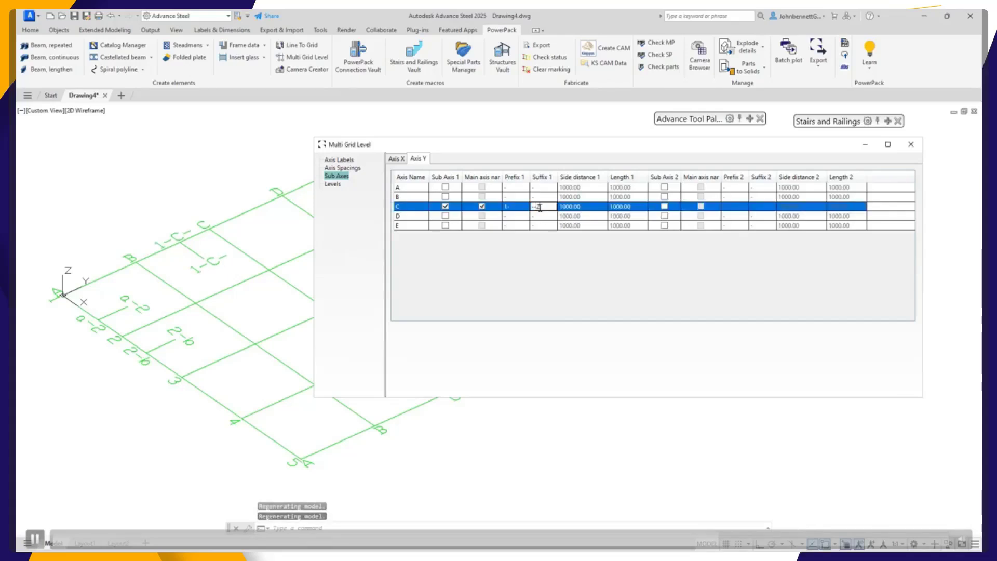
text(2)
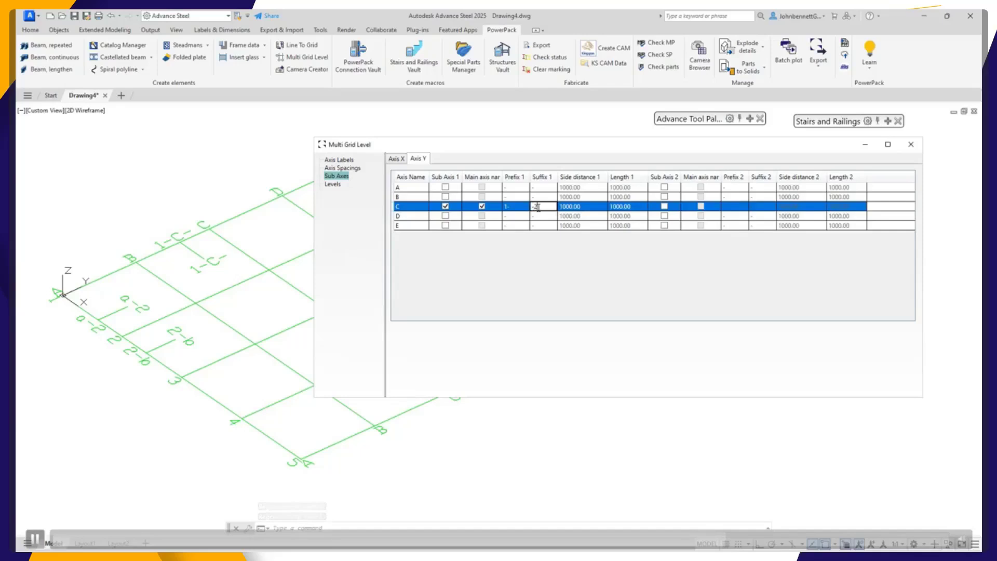
key(Return)
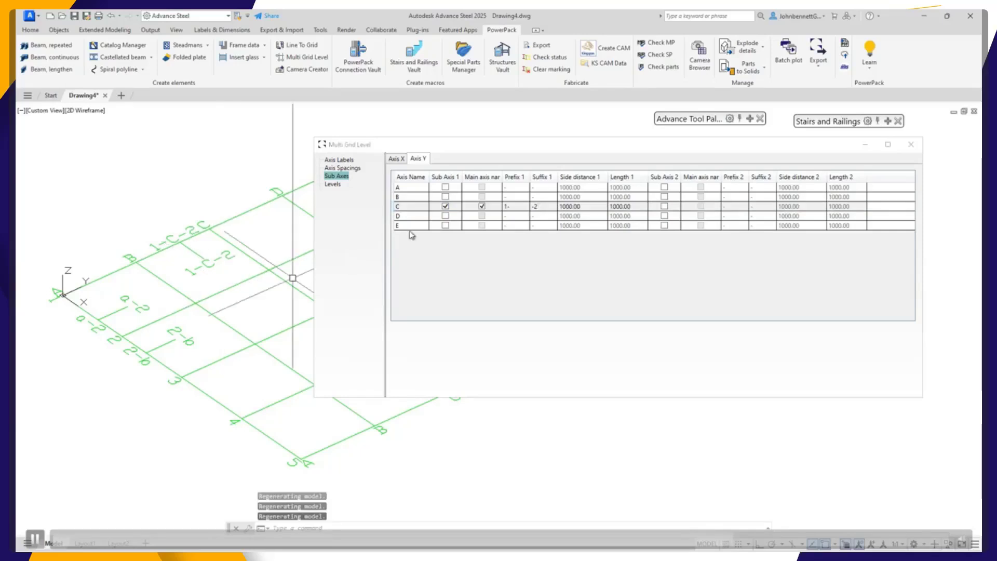
Step: Set the side distance of X-direction axis 2's first sub axis to 1500
click(396, 158)
click(590, 195)
click(591, 195)
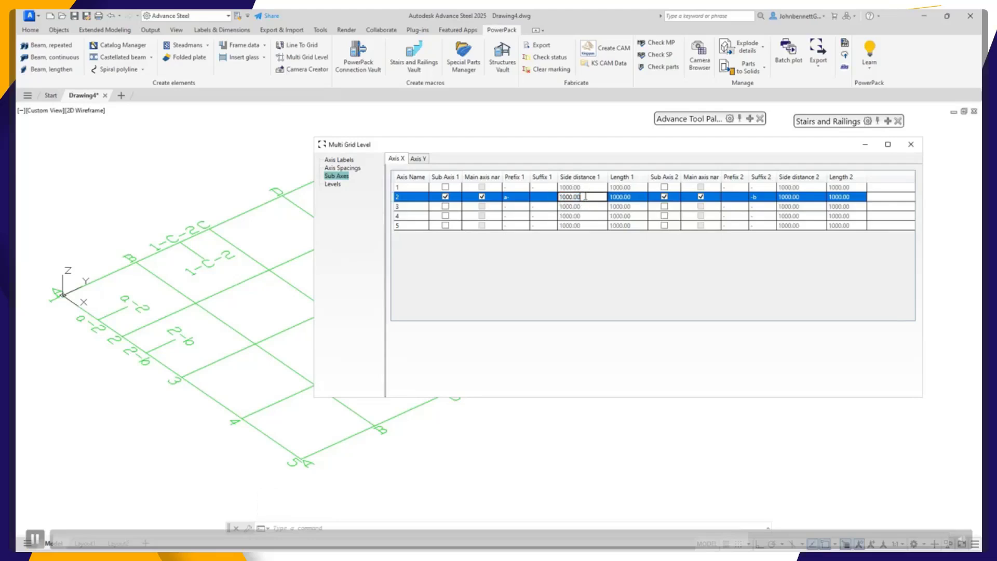
text(1500)
key(Return)
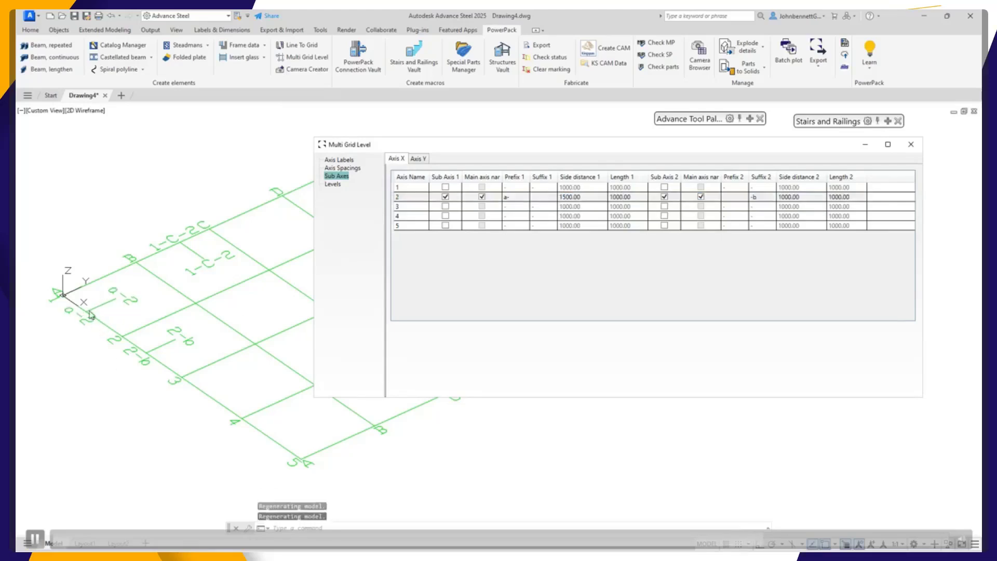
Step: Set the length of X-direction axis 2's first sub axis to 1300
click(631, 200)
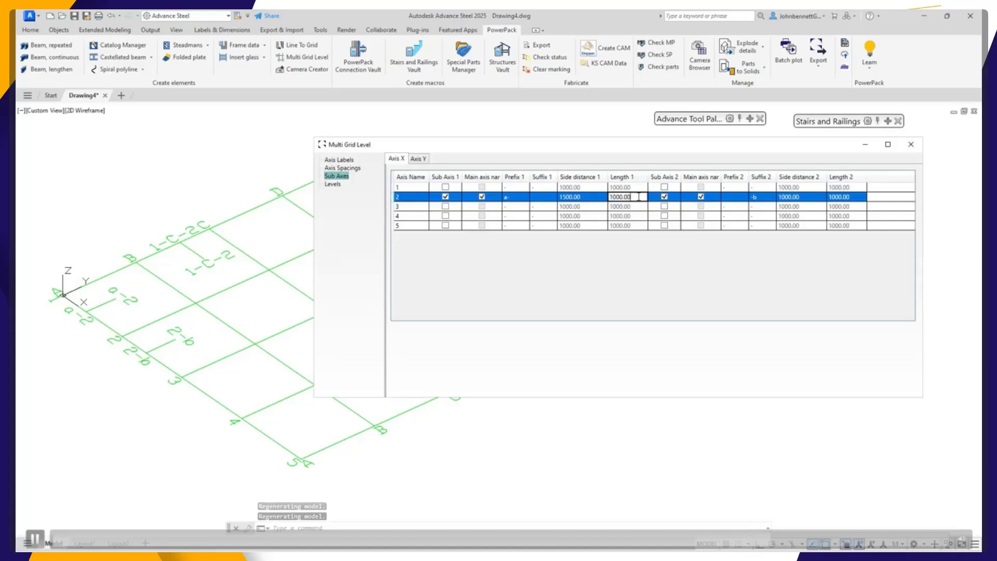
click(606, 202)
text(1)
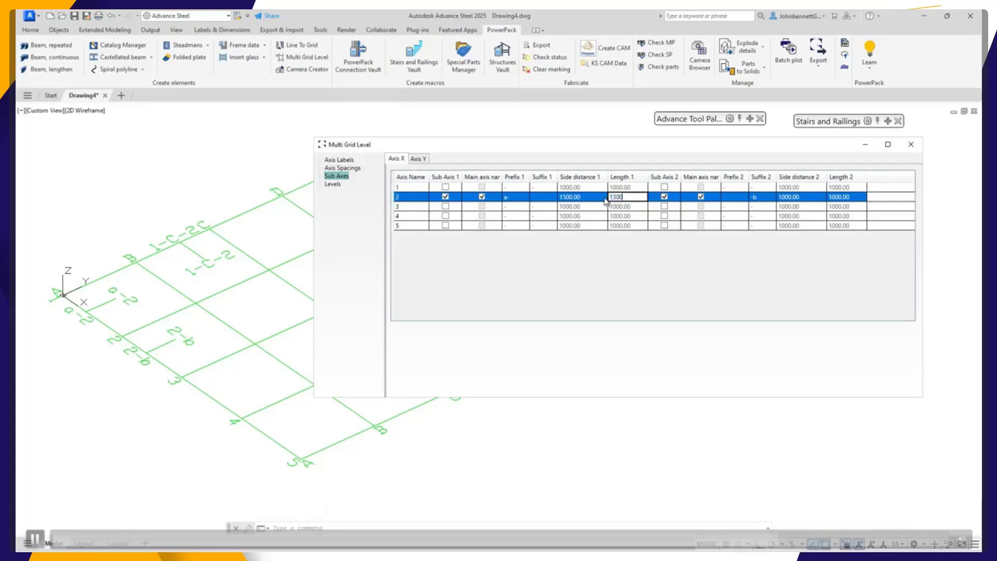
text(300)
key(Return)
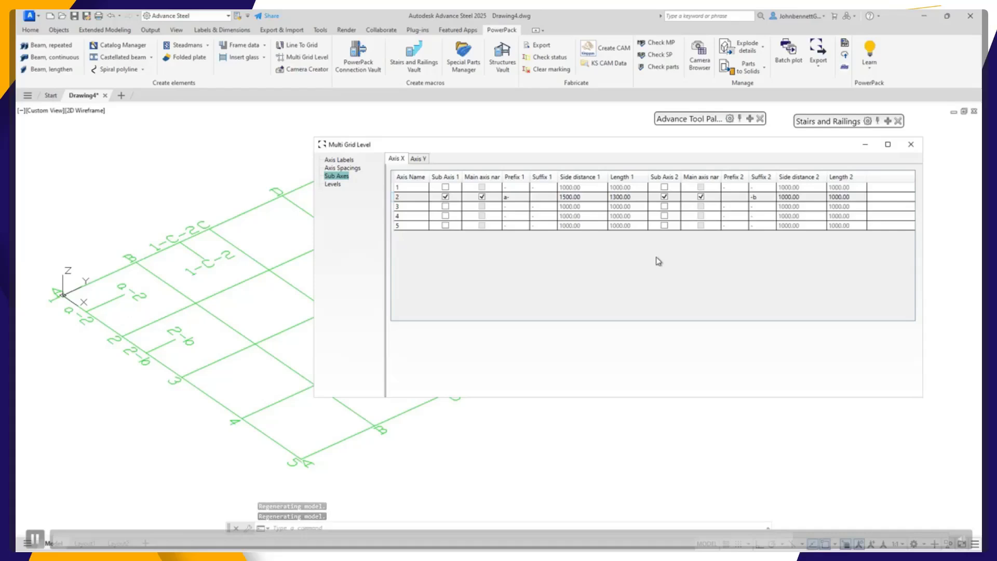
click(800, 200)
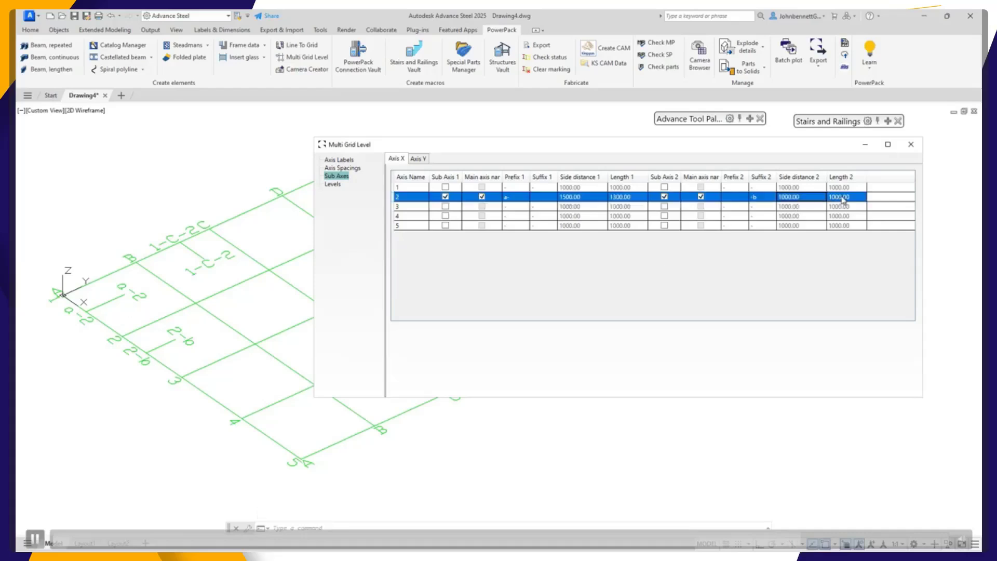
click(416, 160)
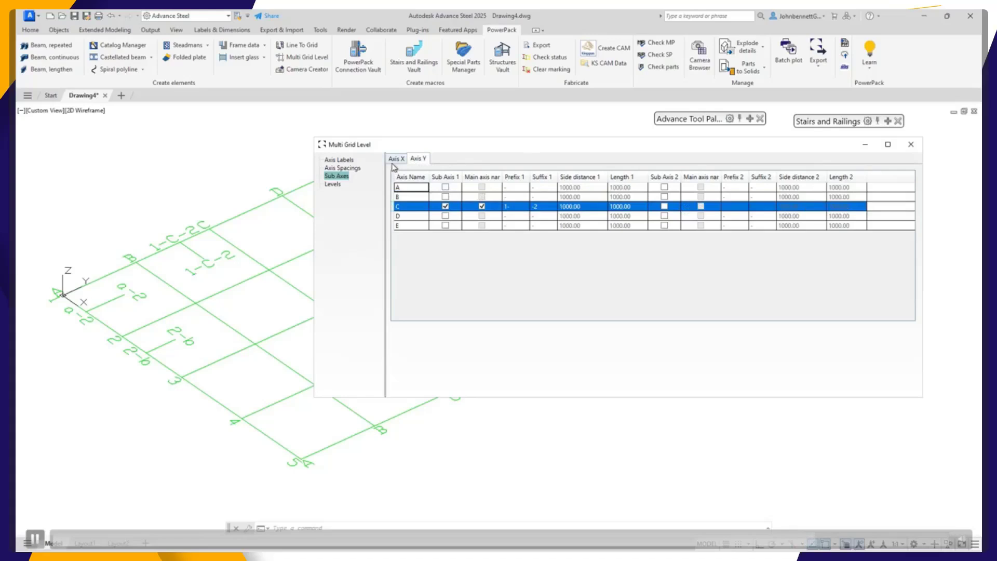
click(394, 161)
Step: Create levels for the grid, two below and two above level 0, with separate grid layers
click(332, 184)
click(394, 162)
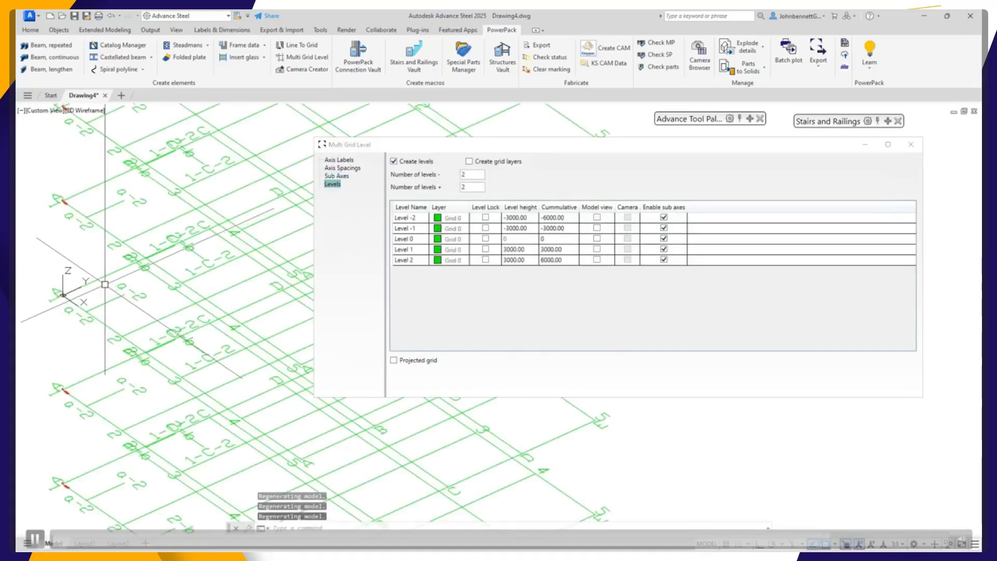
scroll(106, 284, down, 6)
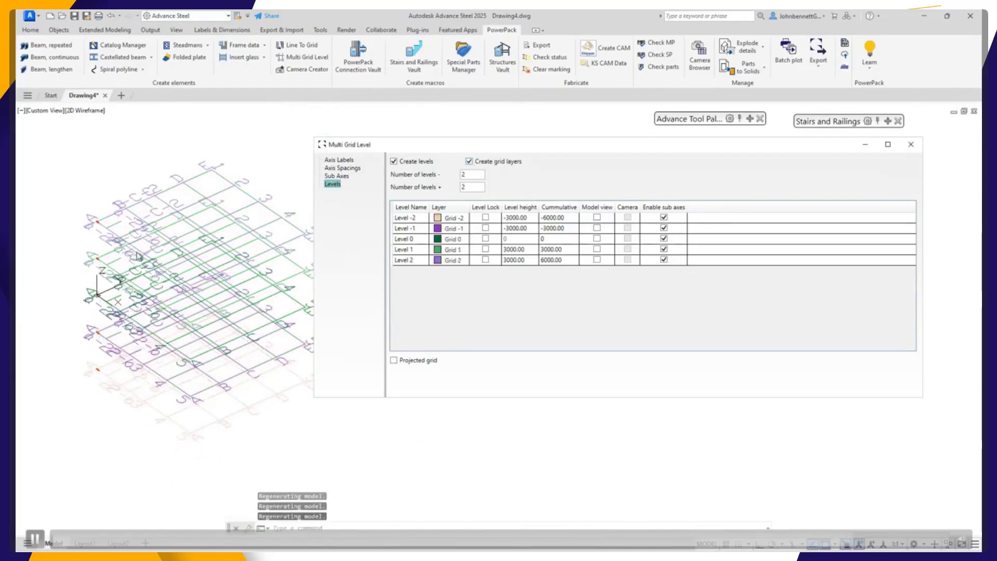
click(52, 261)
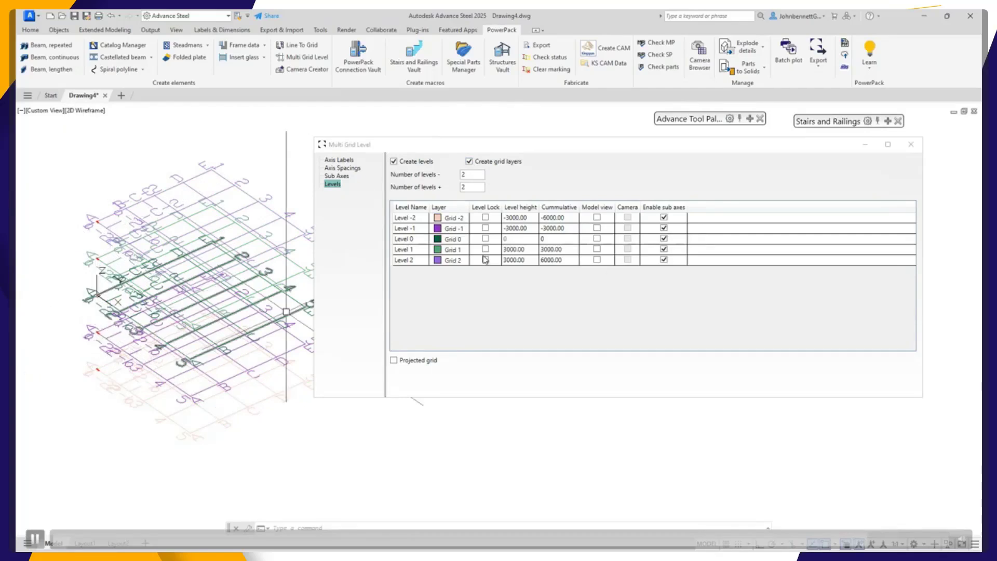
Step: Disable the sub axes on Level 1 and Level 2 of the grid
scroll(58, 272, up, 6)
mouse_move(59, 272)
middle_down()
mouse_move(17, 389)
mouse_move(16, 379)
middle_up()
click(665, 250)
click(664, 249)
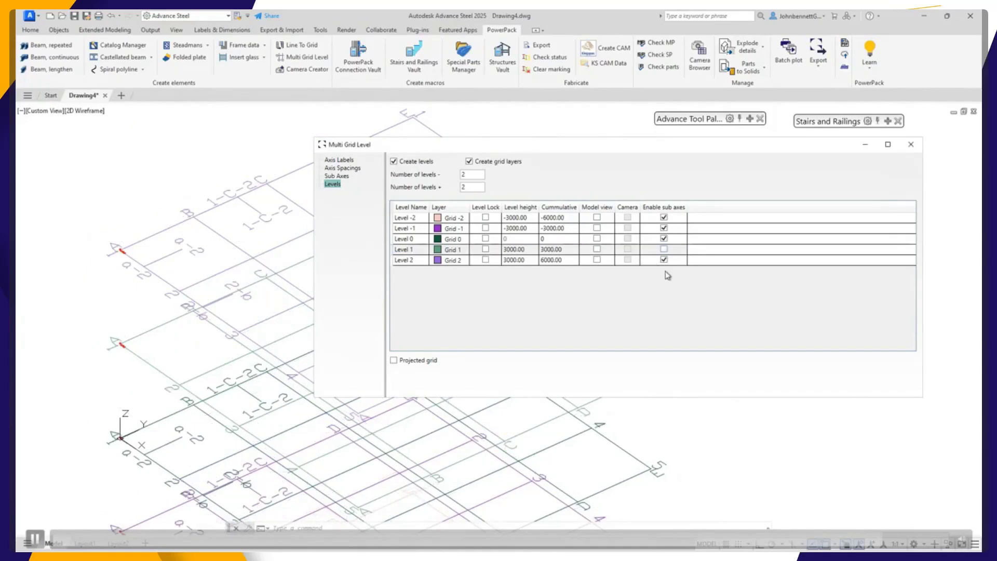
click(664, 260)
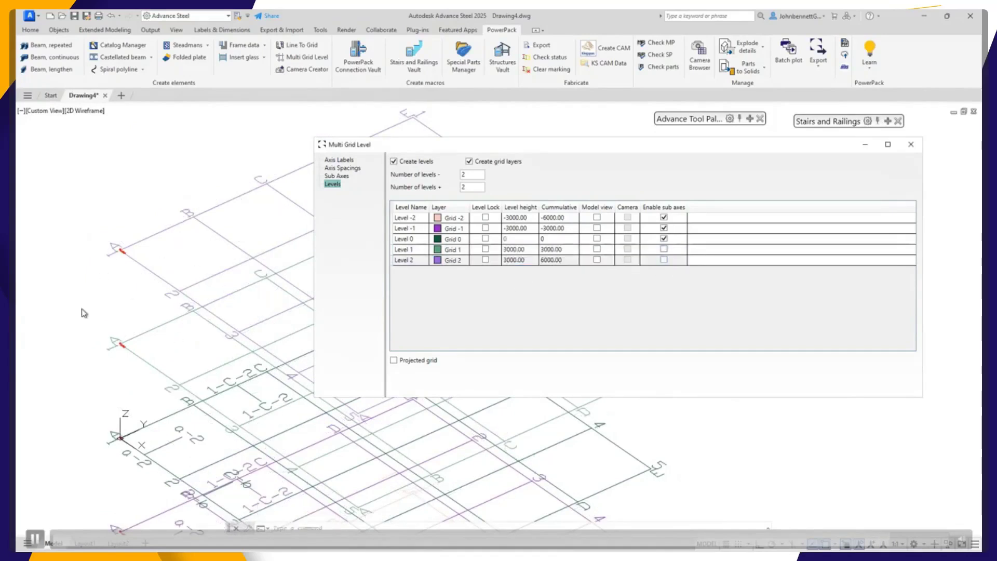
Step: Re-enable the sub axes on Level 1 and Level 2 and return to the sub axis settings
click(664, 249)
click(664, 259)
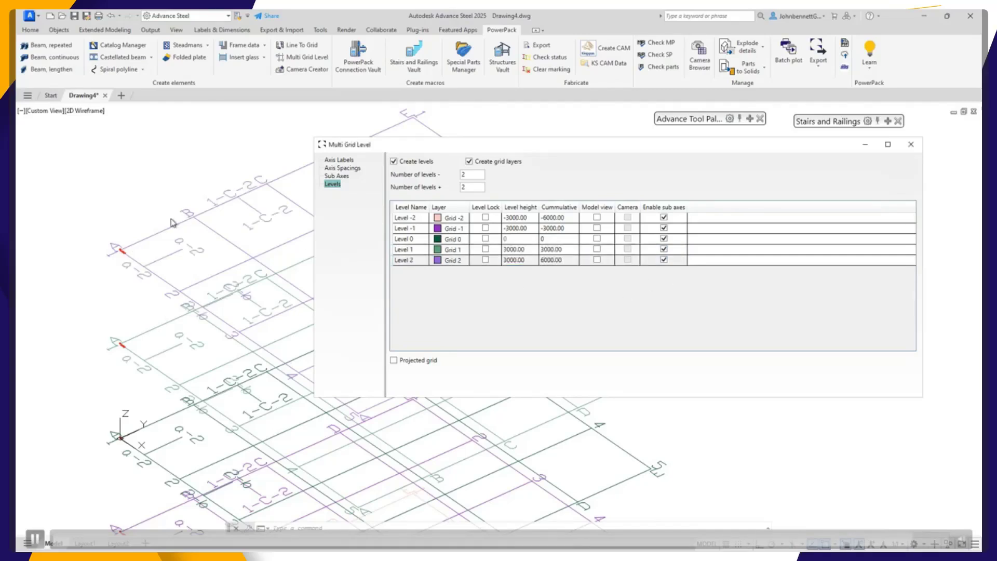
scroll(198, 230, down, 5)
mouse_move(198, 231)
middle_down()
mouse_move(147, 219)
mouse_move(183, 240)
middle_up()
scroll(182, 239, up, 2)
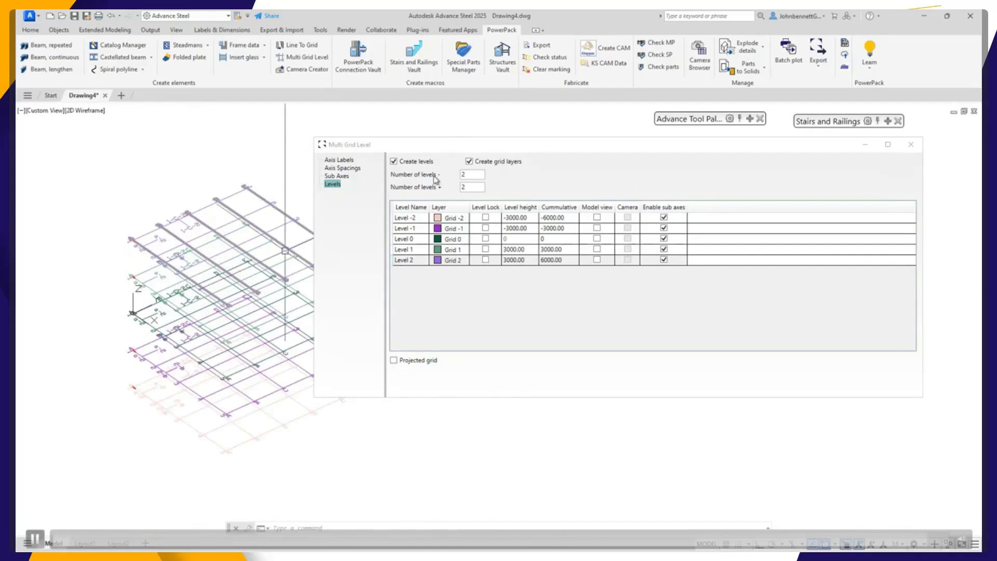
click(337, 176)
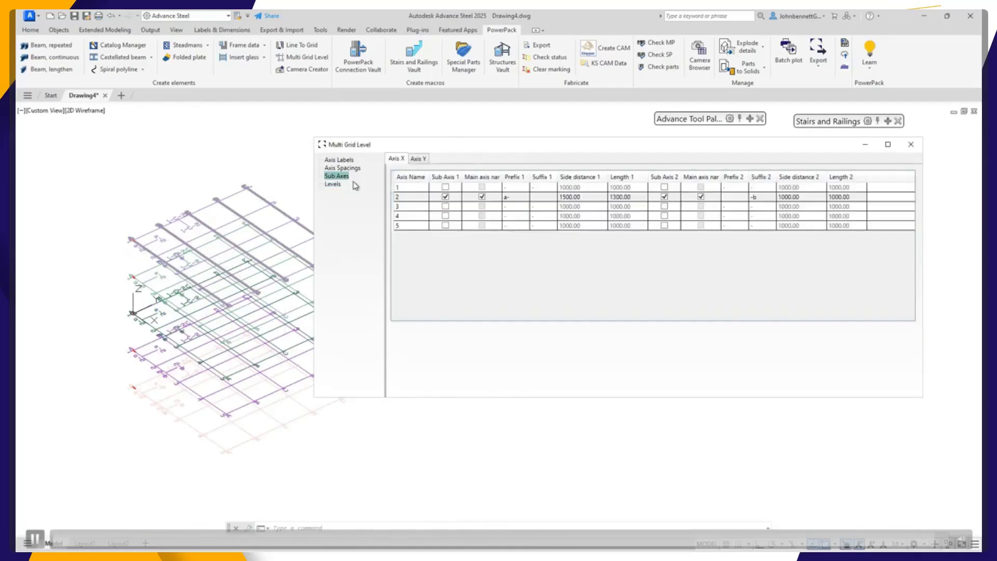
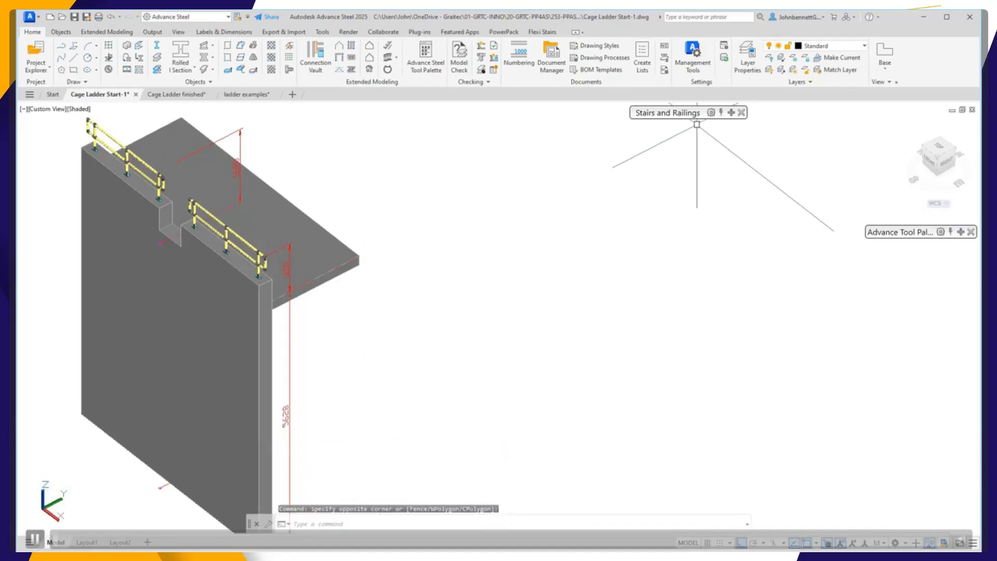
Step: Insert a vertical cage ladder from the marked base point at the wall's foot, with a height of 5628 mm
click(731, 113)
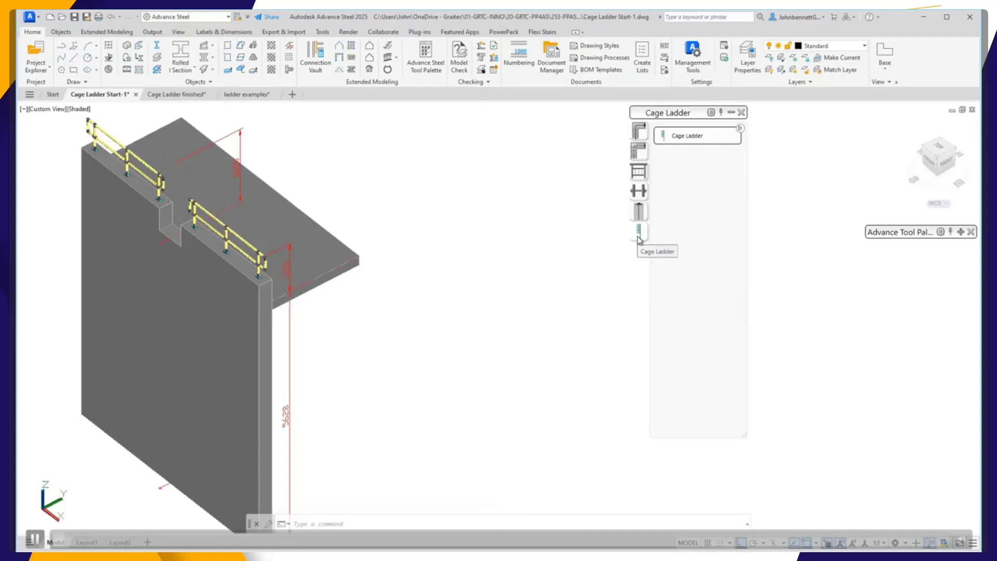
click(686, 136)
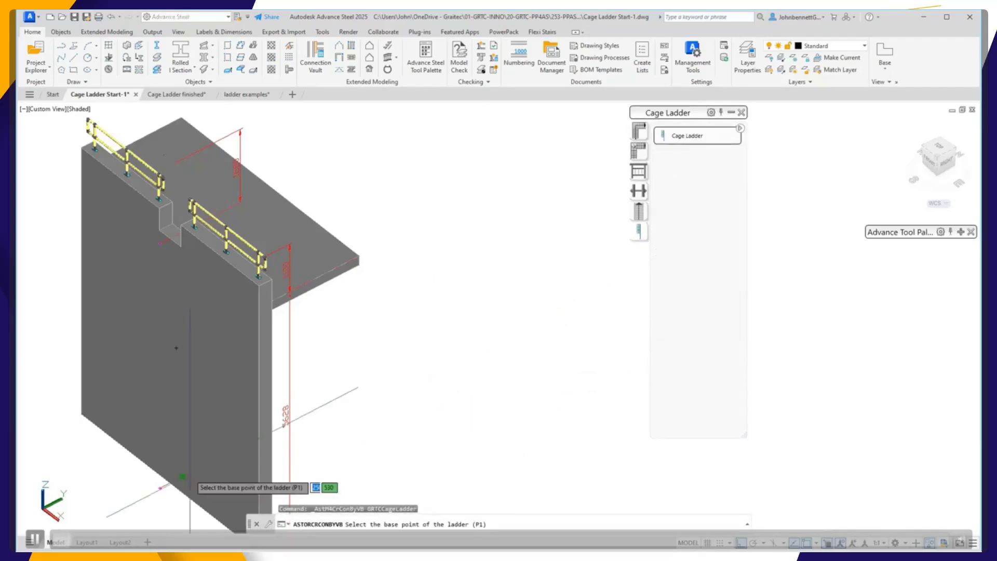
click(160, 488)
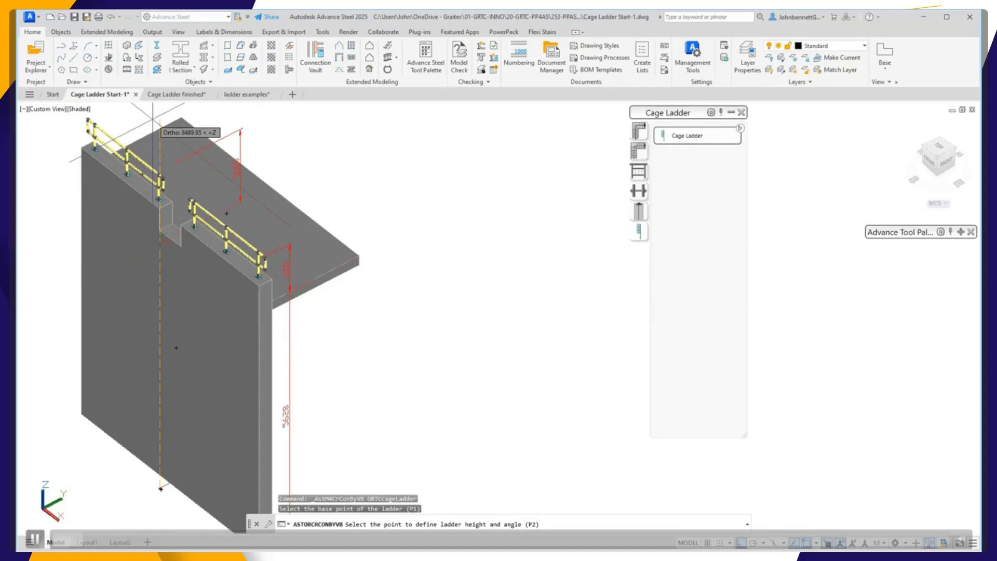
text(60)
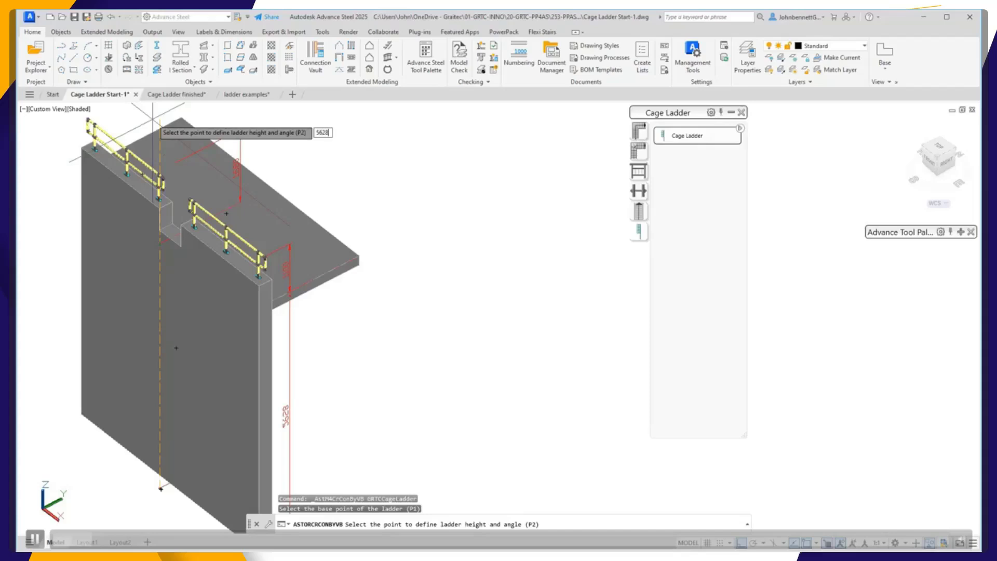
key(Return)
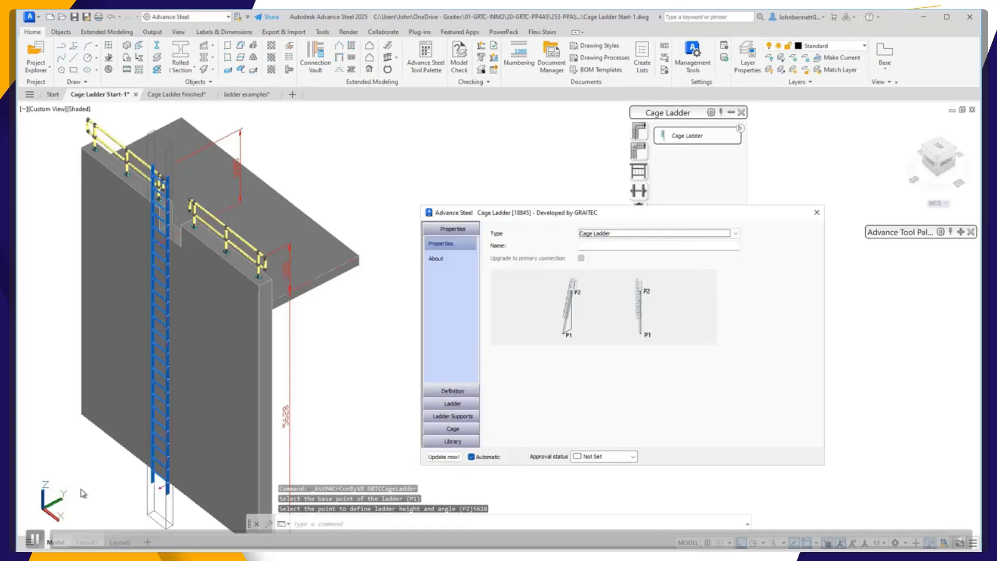
Step: Examine the cage ladder's geometry settings, including its height, width and available width layout options
scroll(104, 457, up, 5)
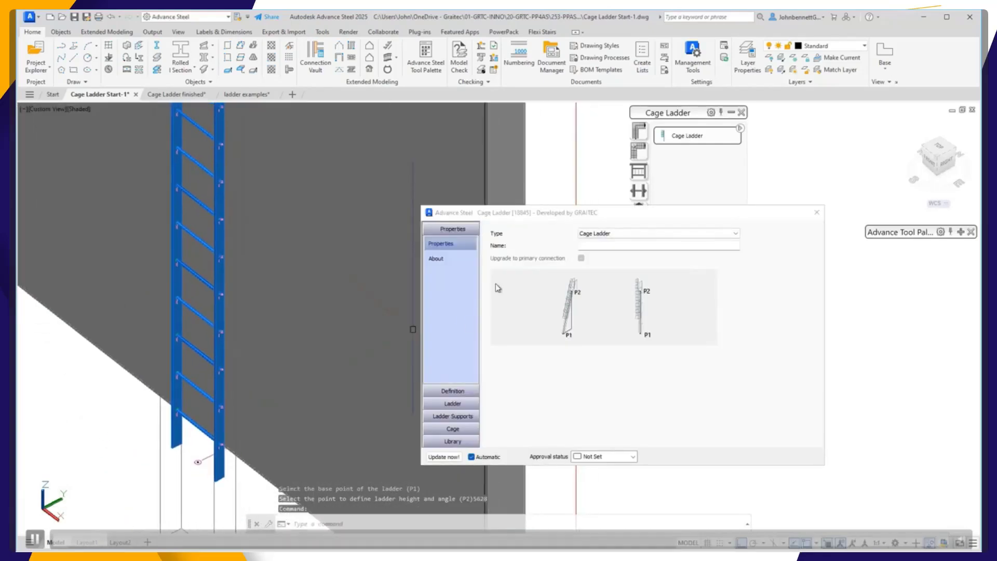
click(439, 391)
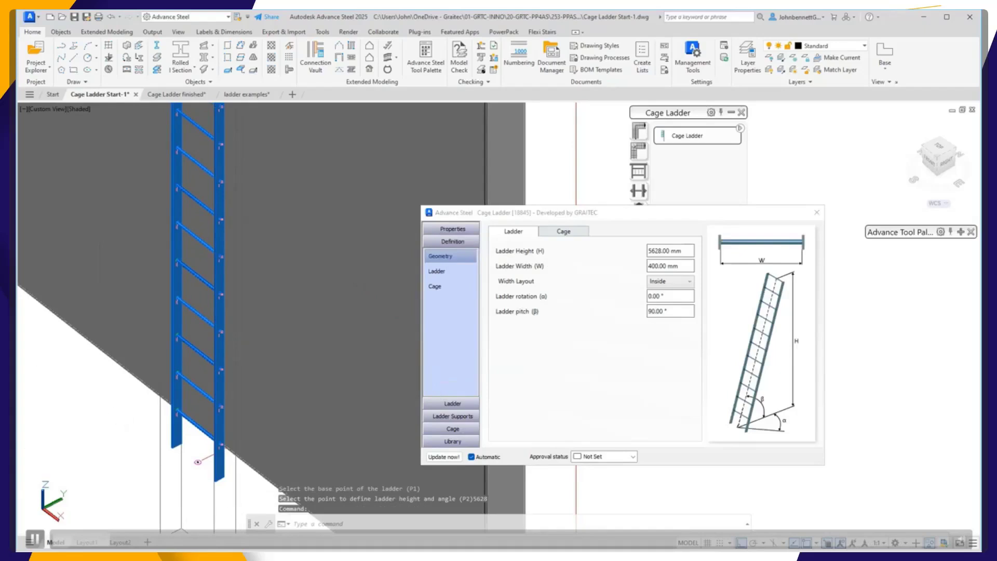
scroll(91, 397, down, 5)
middle_drag(91, 397, 107, 437)
click(670, 251)
click(656, 266)
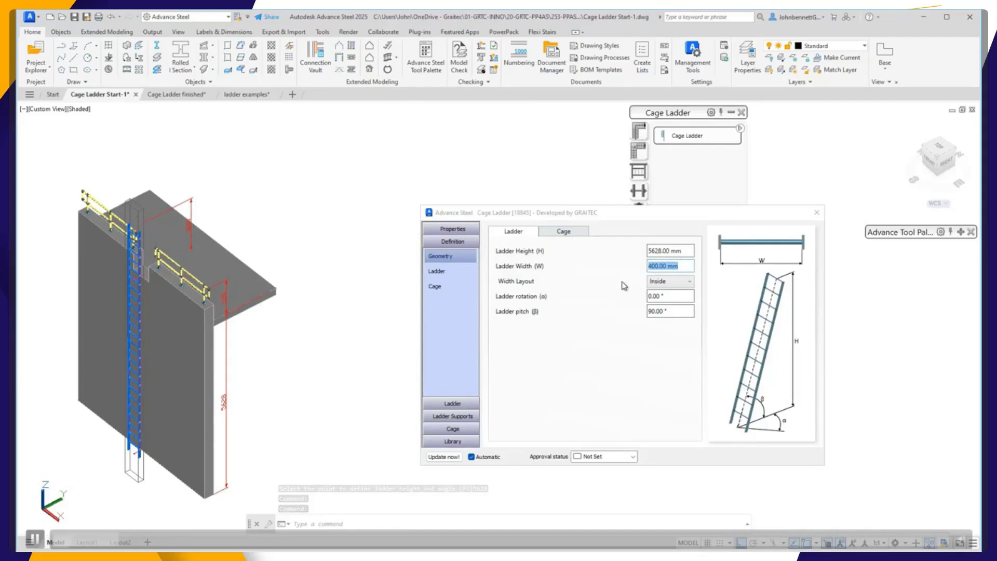
click(689, 282)
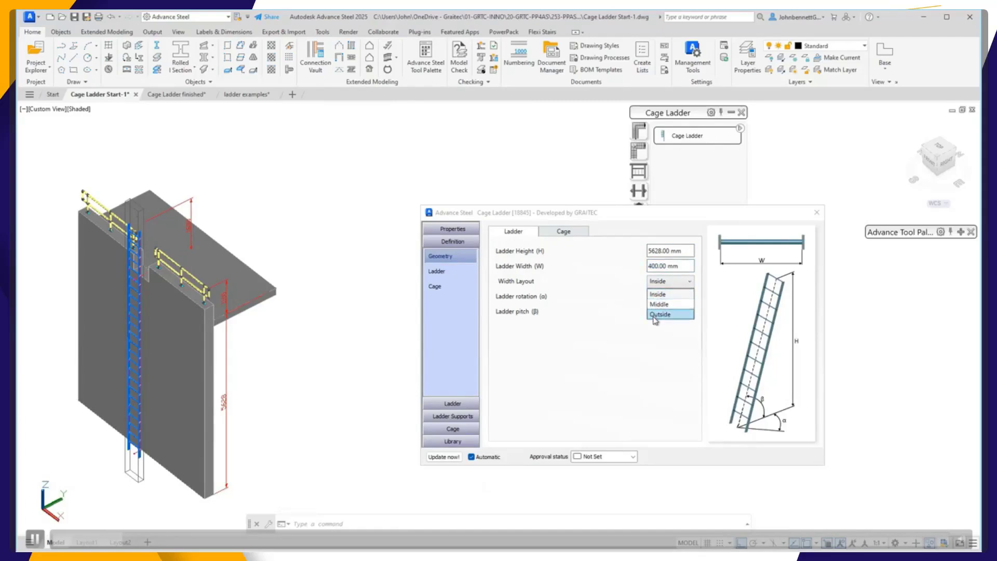
click(628, 362)
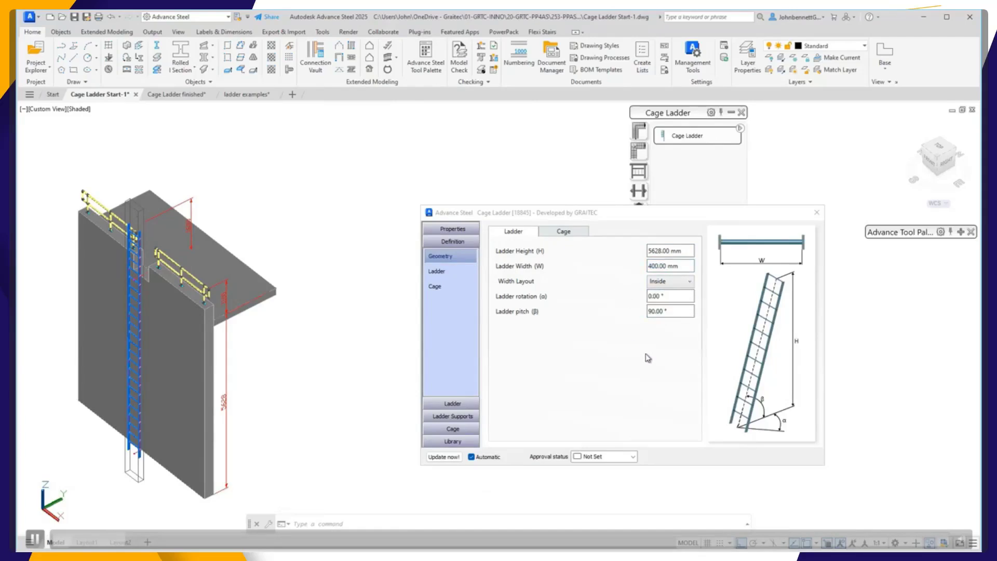
Step: Examine the ladder rotation and ladder pitch values in the cage ladder's geometry settings
click(659, 296)
click(677, 312)
double_click(647, 312)
Step: Set the cage top offset to -50 mm in the cage geometry and inspect the cage's upper hoop
click(551, 234)
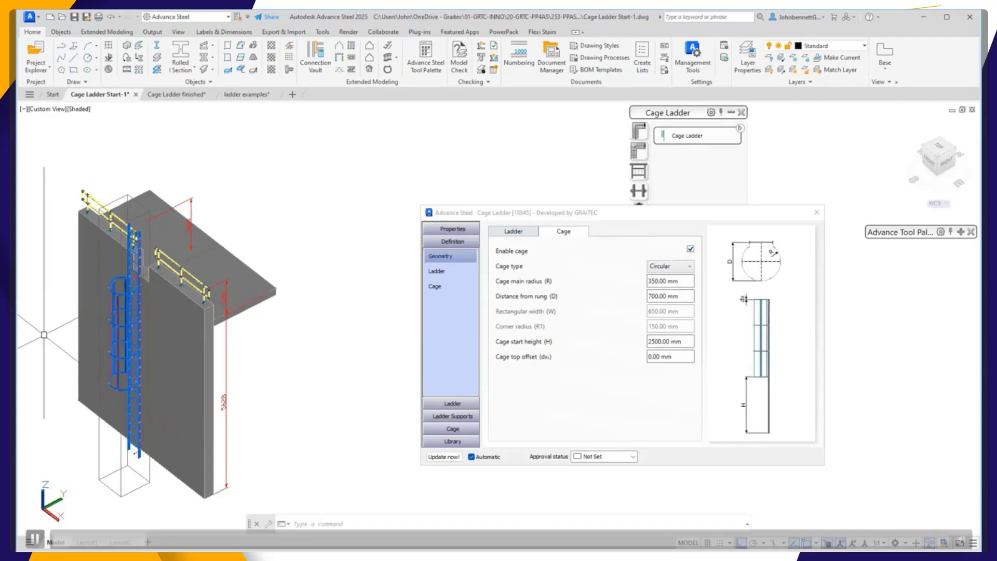
scroll(117, 330, up, 4)
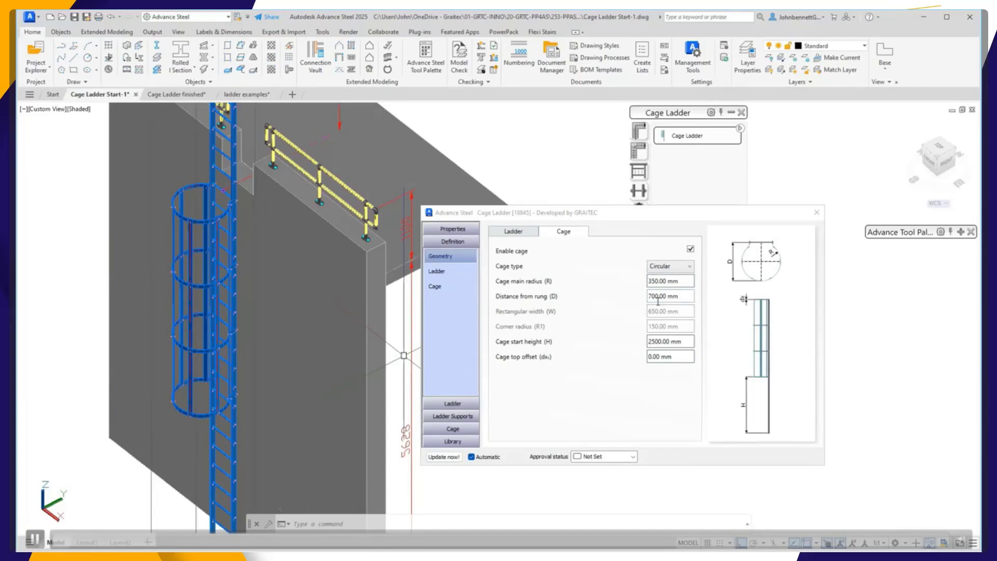
click(677, 357)
click(680, 356)
drag(680, 356, 609, 356)
key(BackSpace)
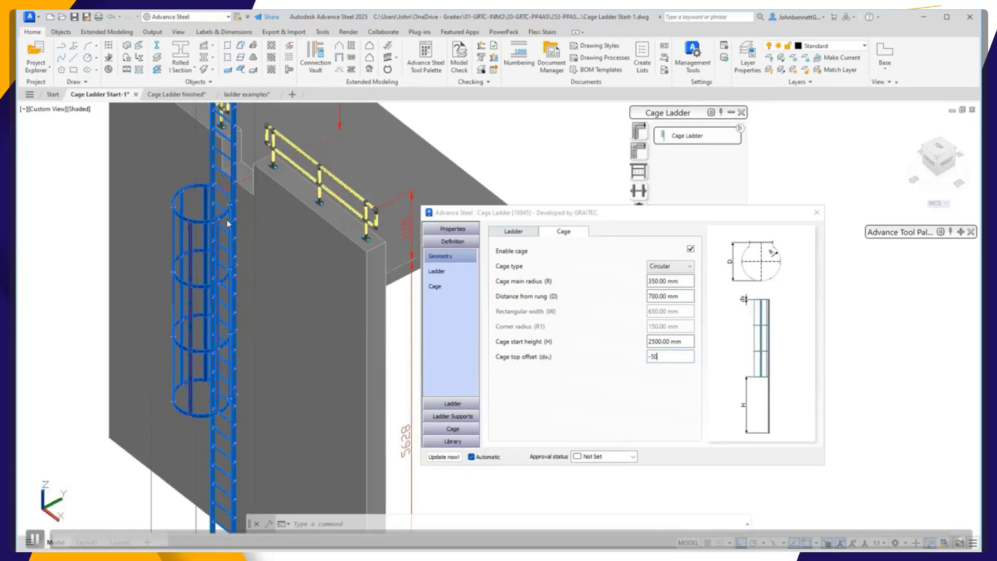
key(Return)
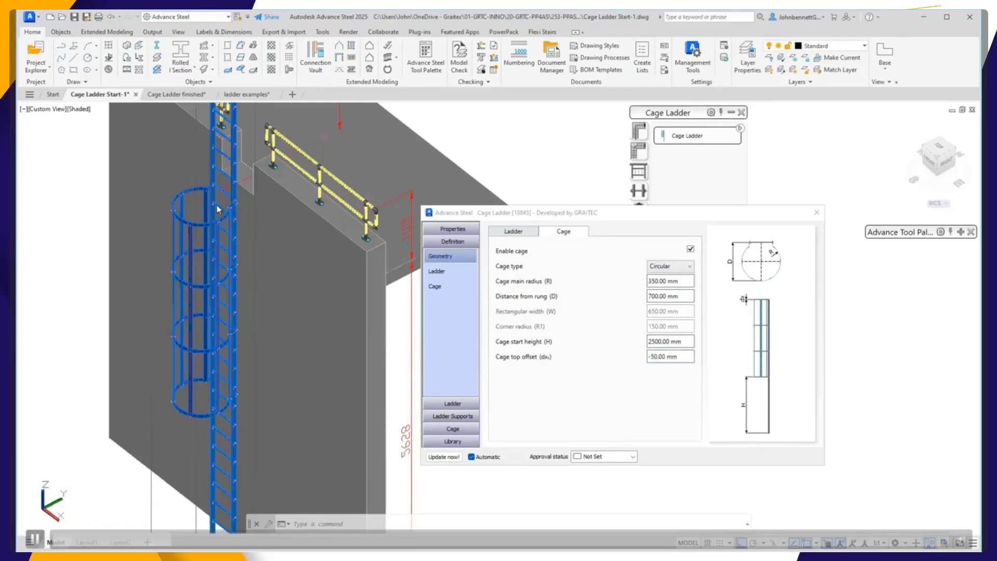
scroll(218, 207, up, 5)
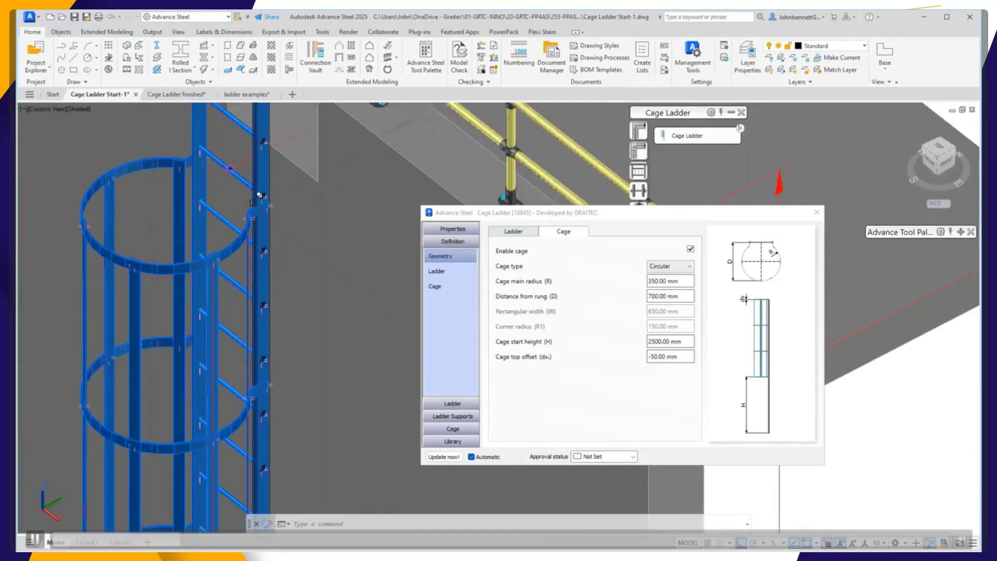
Step: Disable automatic rung layout and equal rung spacing for the ladder, and set the rung rise to 300 mm
click(448, 270)
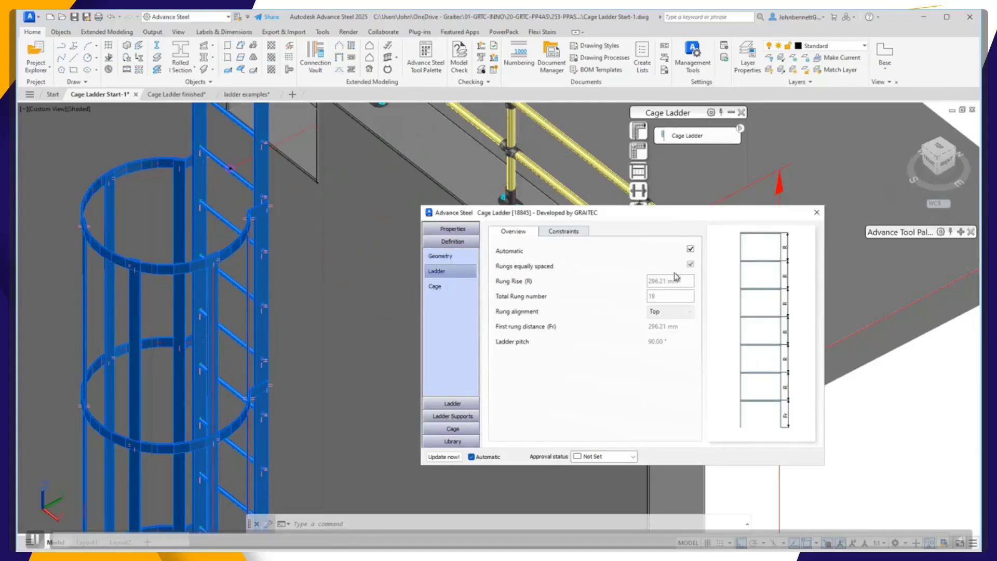
click(691, 249)
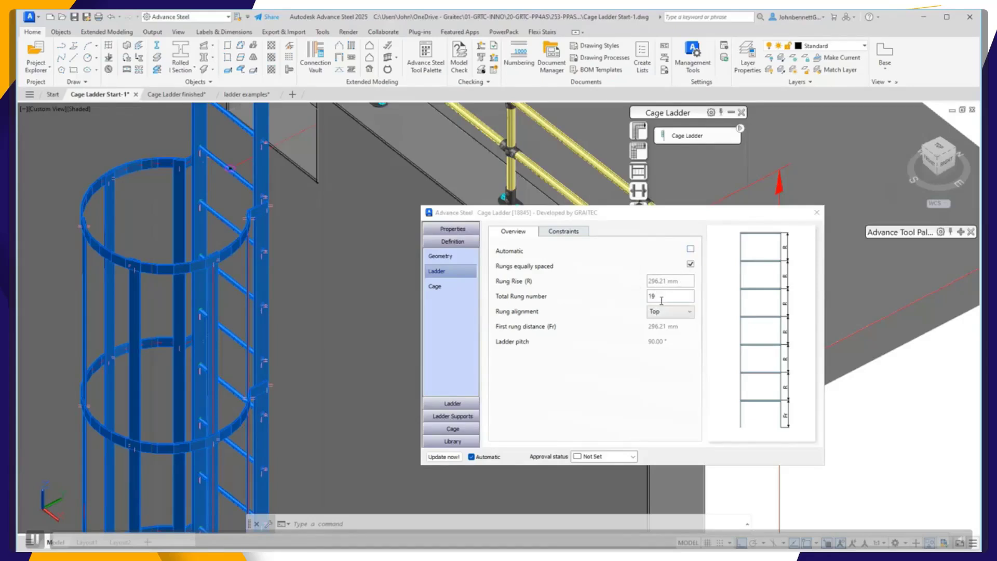
click(669, 296)
click(690, 264)
double_click(670, 281)
text(300.00)
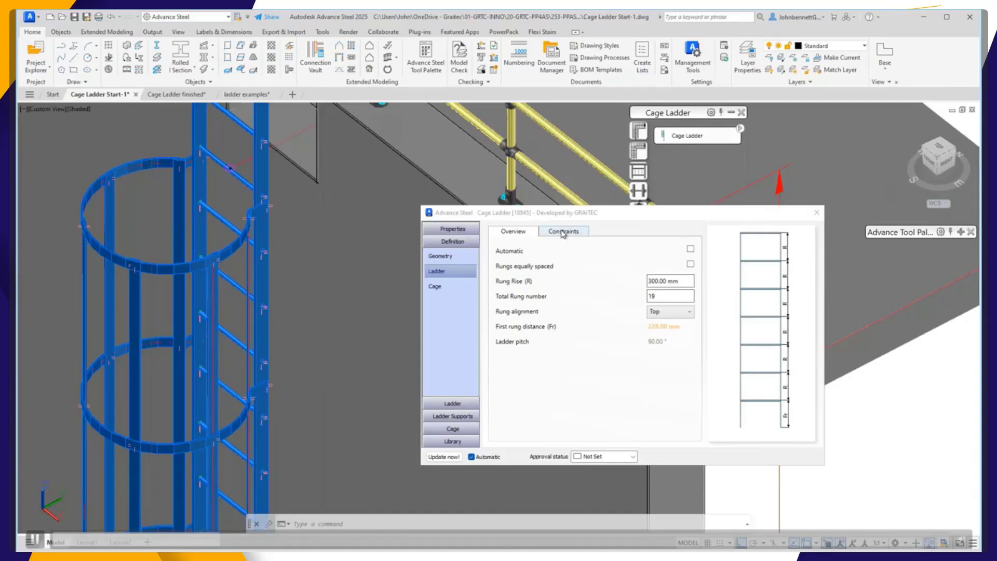
Step: Examine the ladder and cage constraints along with the available hoop spacing methods
click(543, 232)
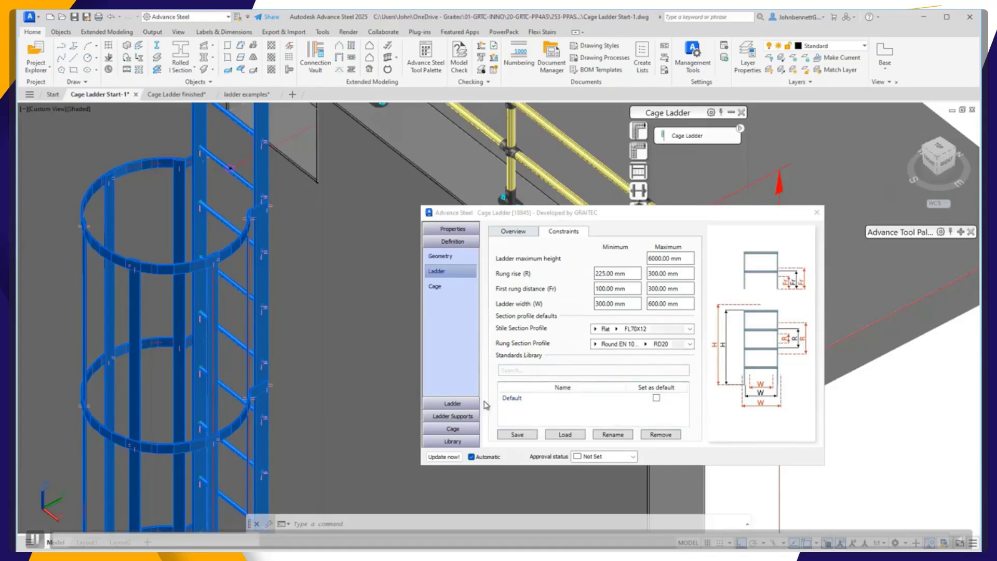
click(438, 287)
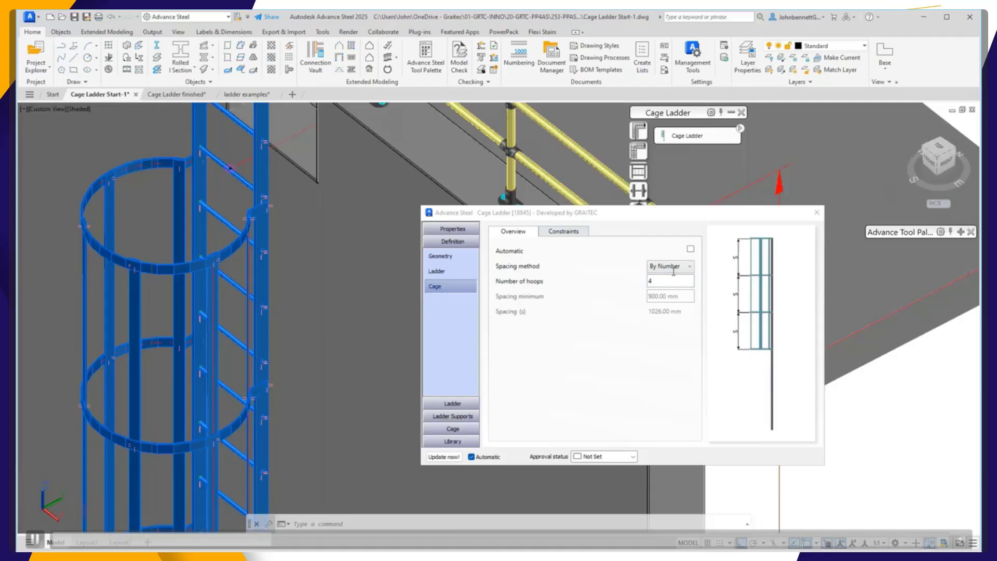
click(676, 269)
click(675, 269)
click(667, 267)
click(662, 271)
click(555, 237)
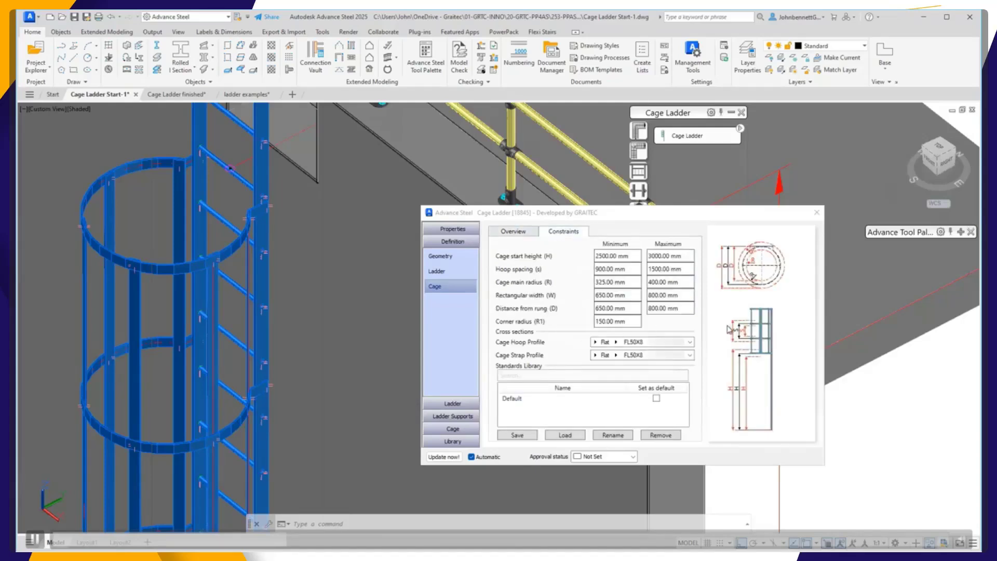
scroll(868, 419, down, 5)
middle_drag(874, 409, 443, 269)
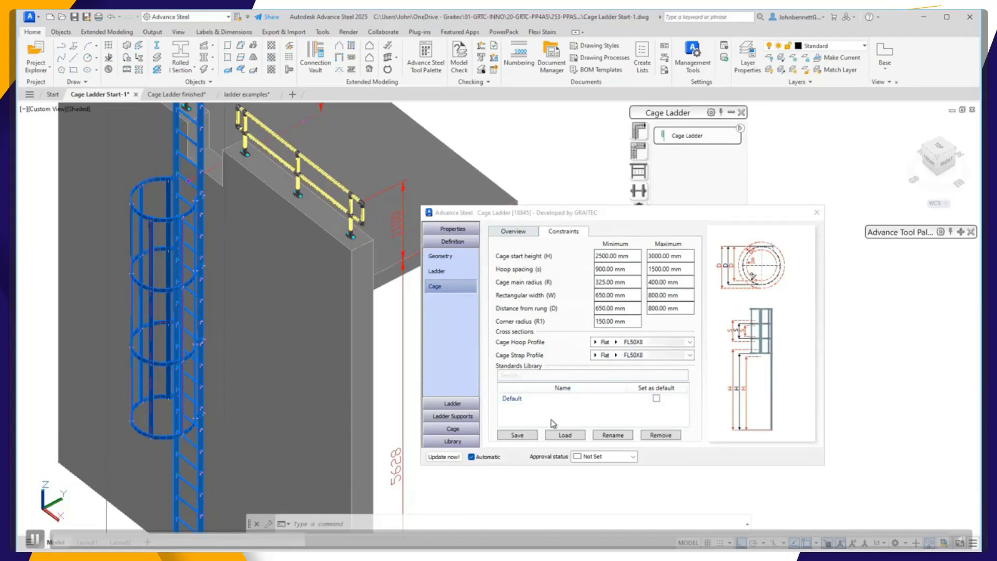
Step: Examine the ladder's stile and rung settings, the available rung connection types, and the rung-to-stile joints in the model
click(450, 405)
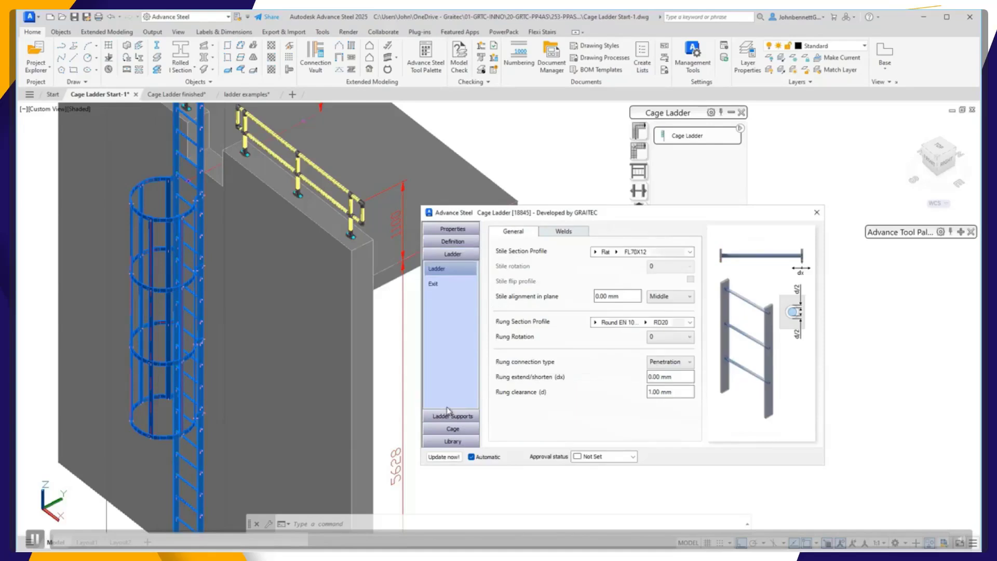
middle_drag(389, 414, 383, 286)
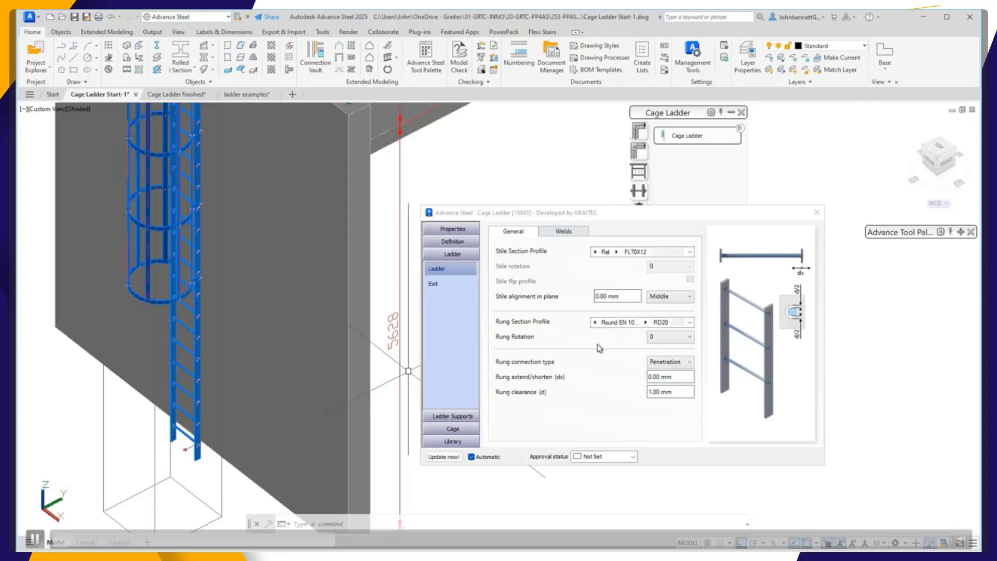
click(656, 363)
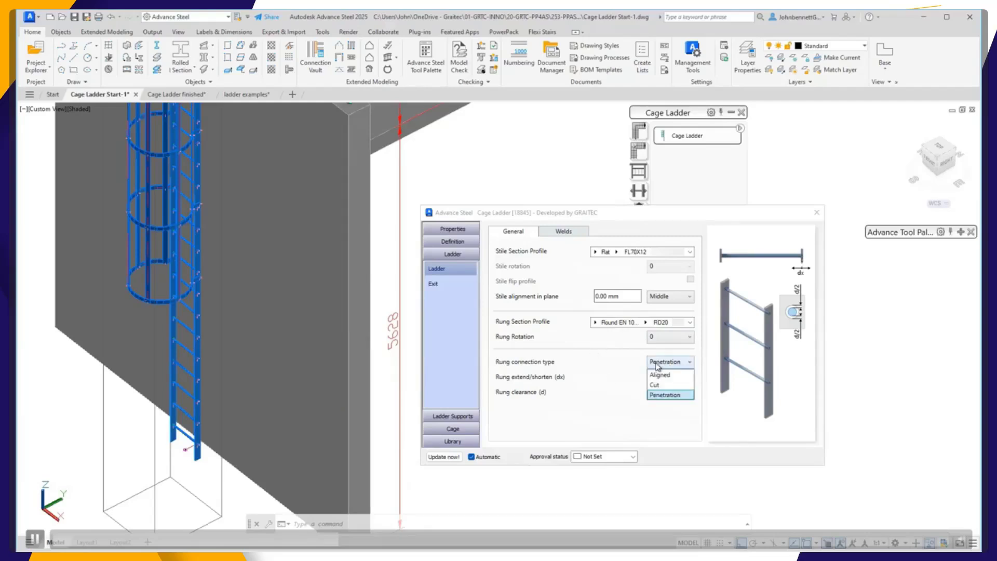
click(657, 365)
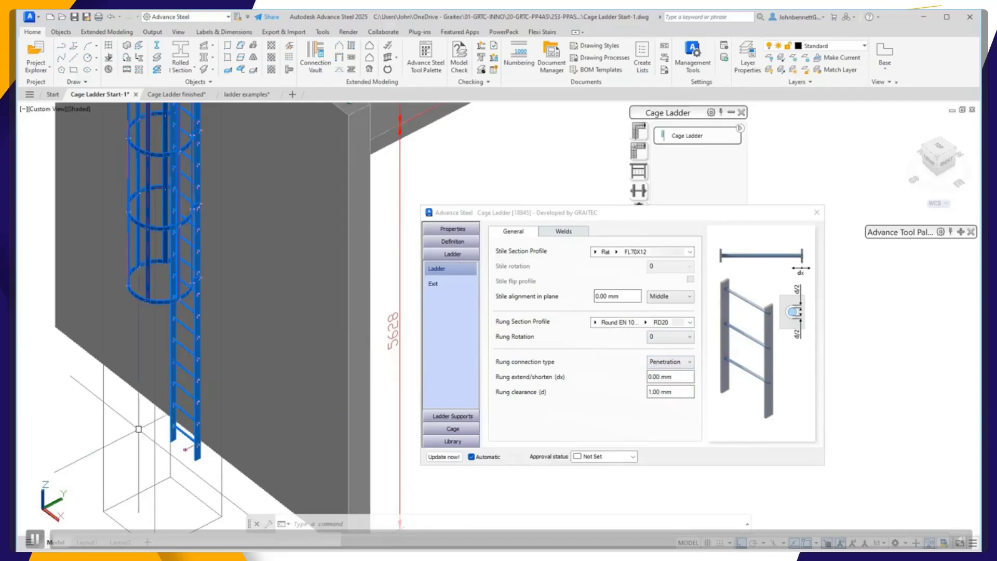
scroll(225, 379, up, 5)
scroll(229, 377, up, 3)
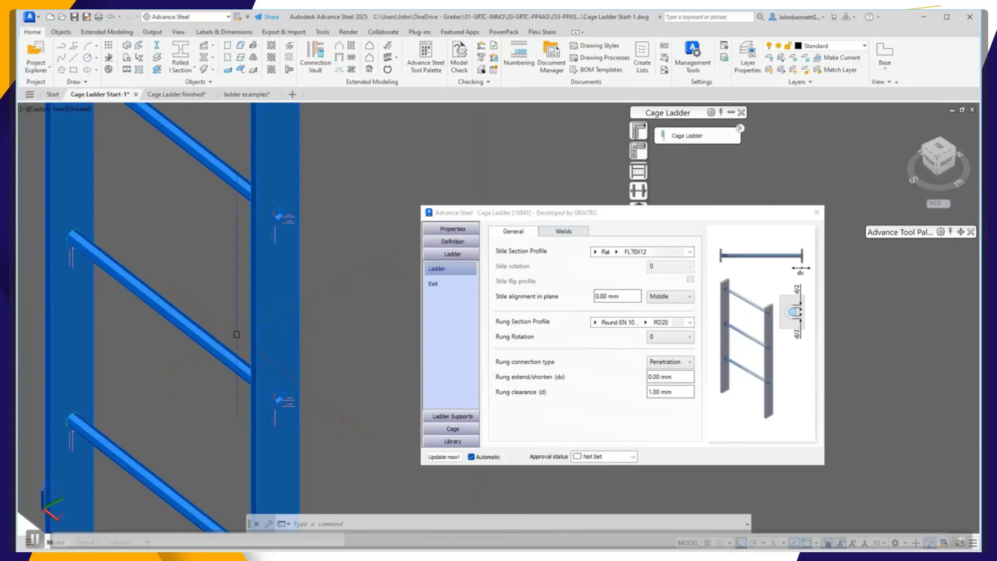
Step: Try the Cut rung connection type on the ladder and restore it to Penetration
click(664, 364)
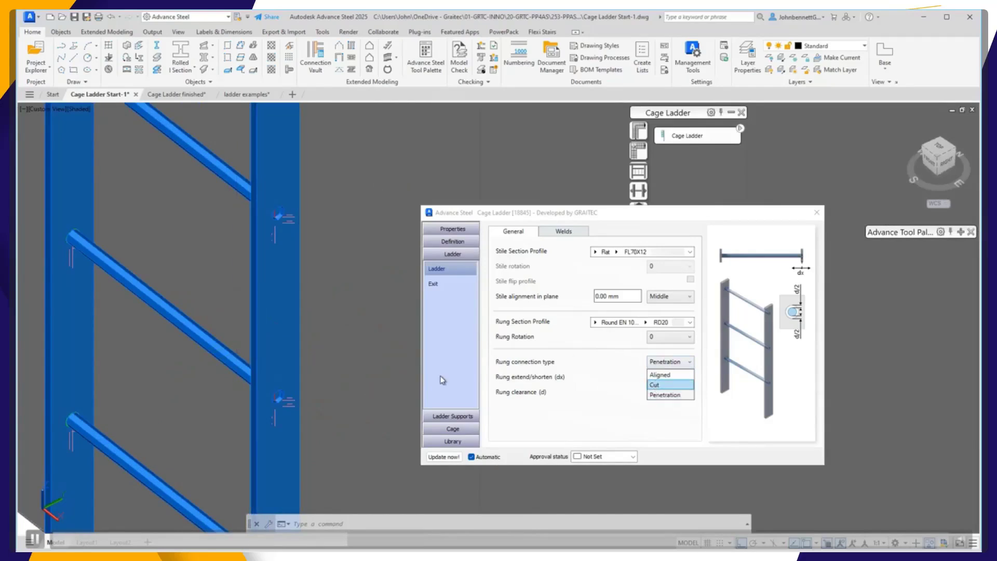
click(290, 409)
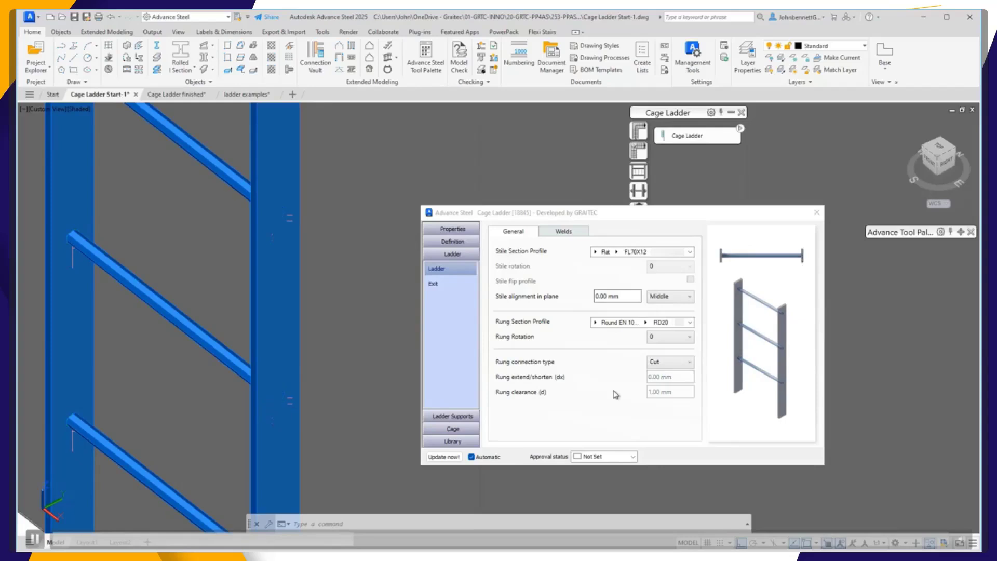
click(669, 363)
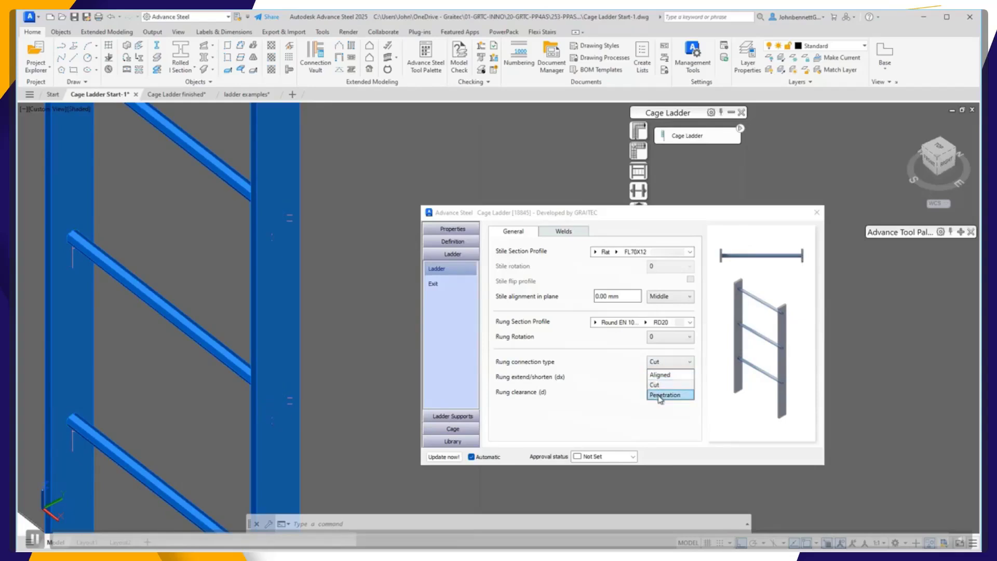
click(302, 406)
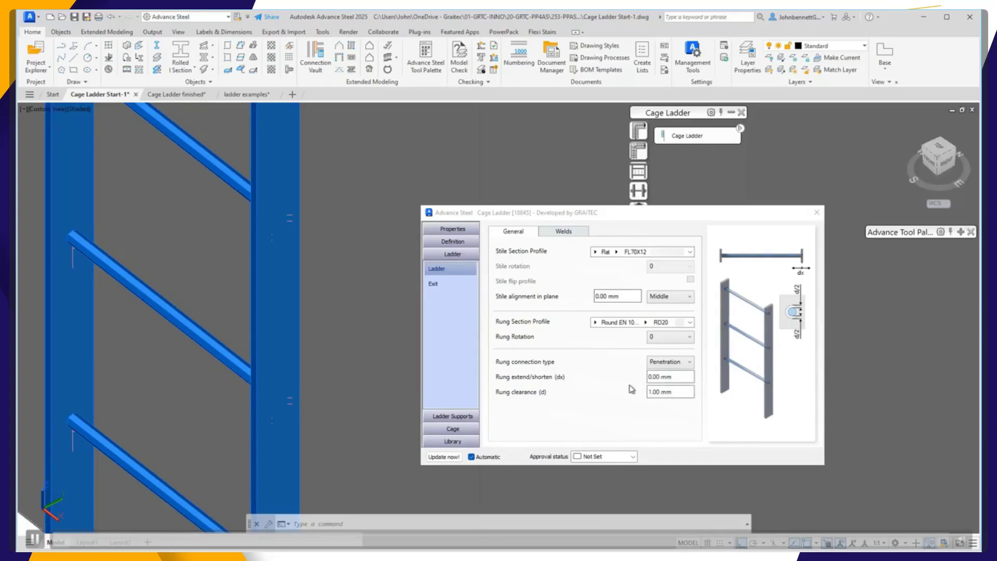
triple_click(676, 378)
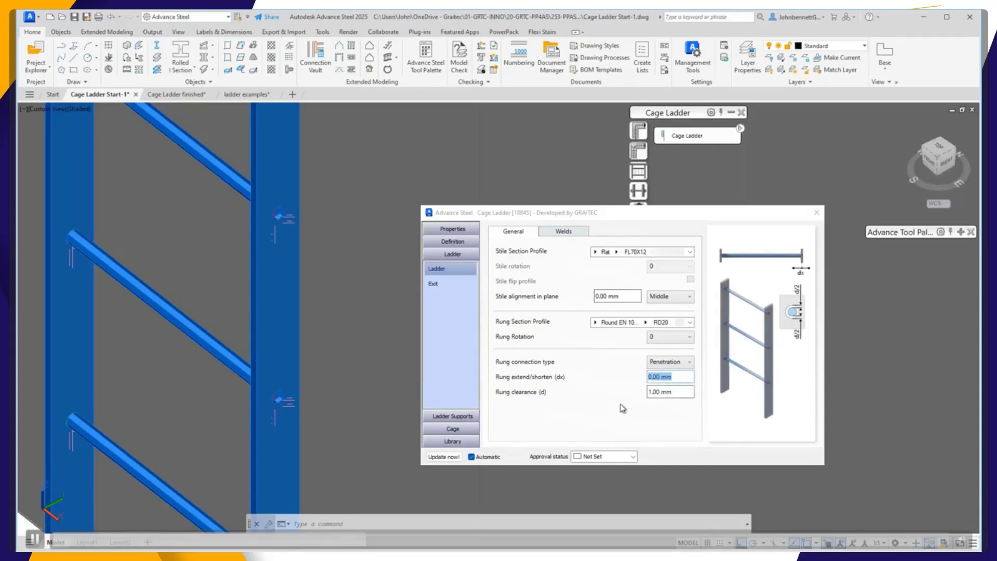
Step: Try the Internal position for the rung welds and restore the weld position to Both
click(558, 233)
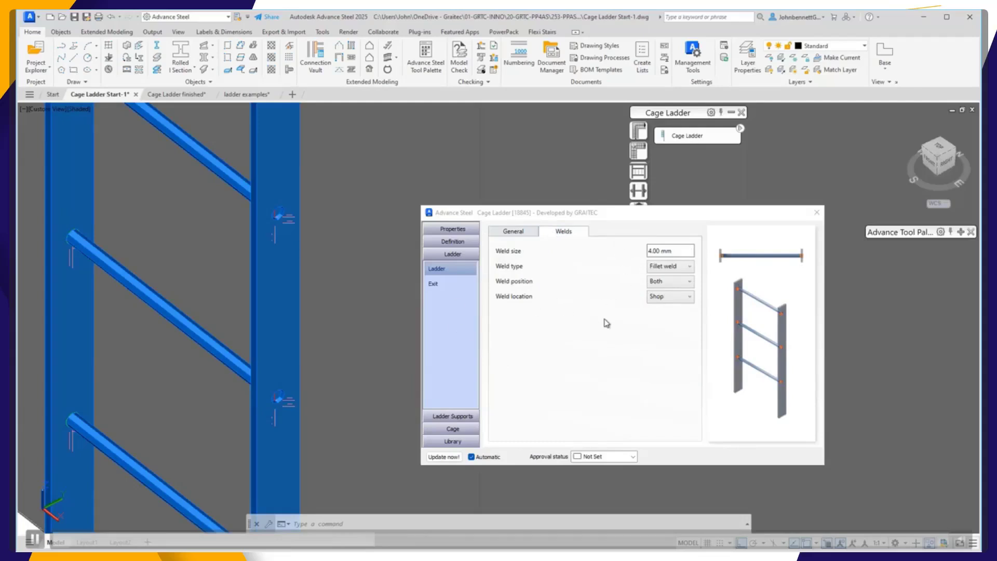
click(676, 287)
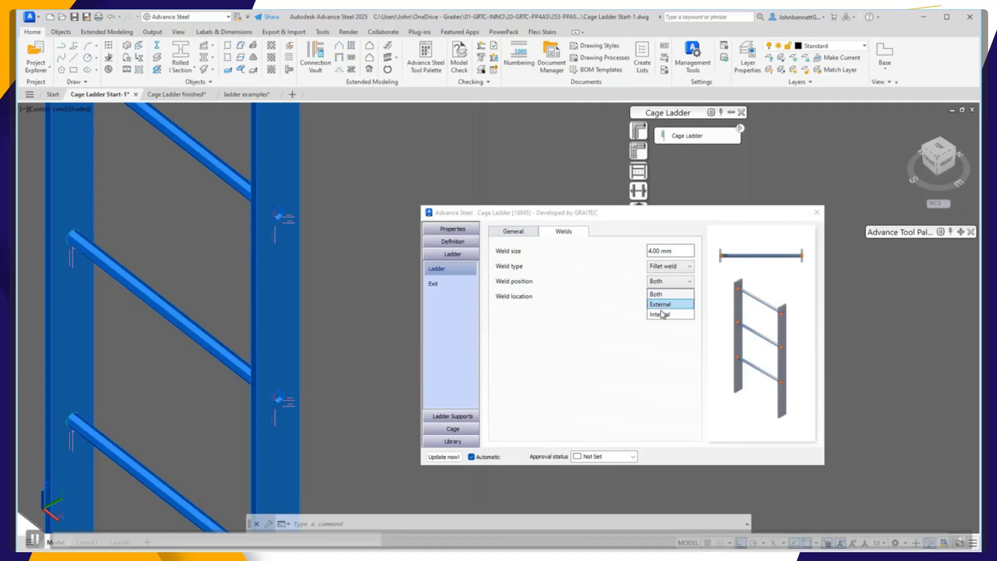
click(258, 393)
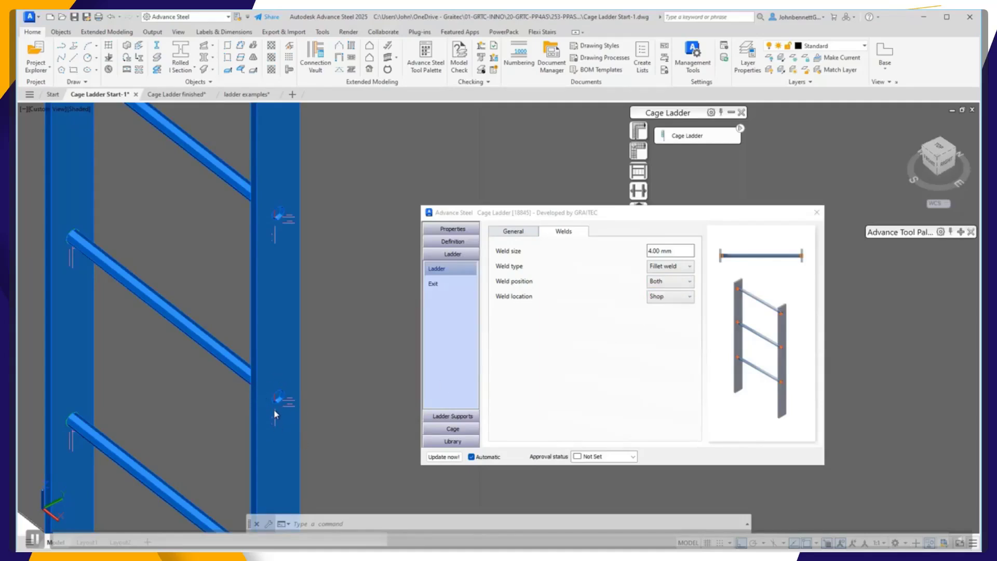
click(686, 283)
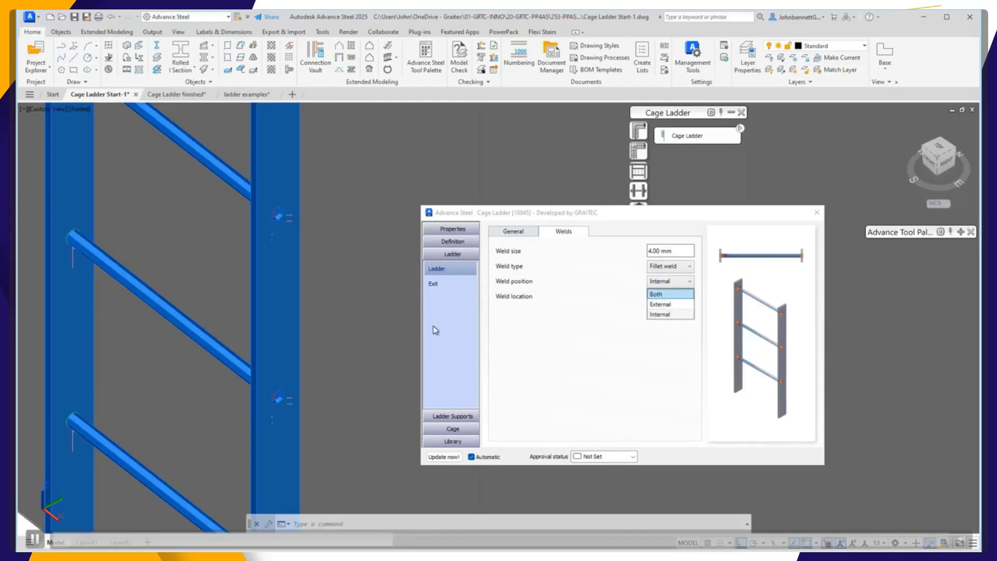
click(206, 356)
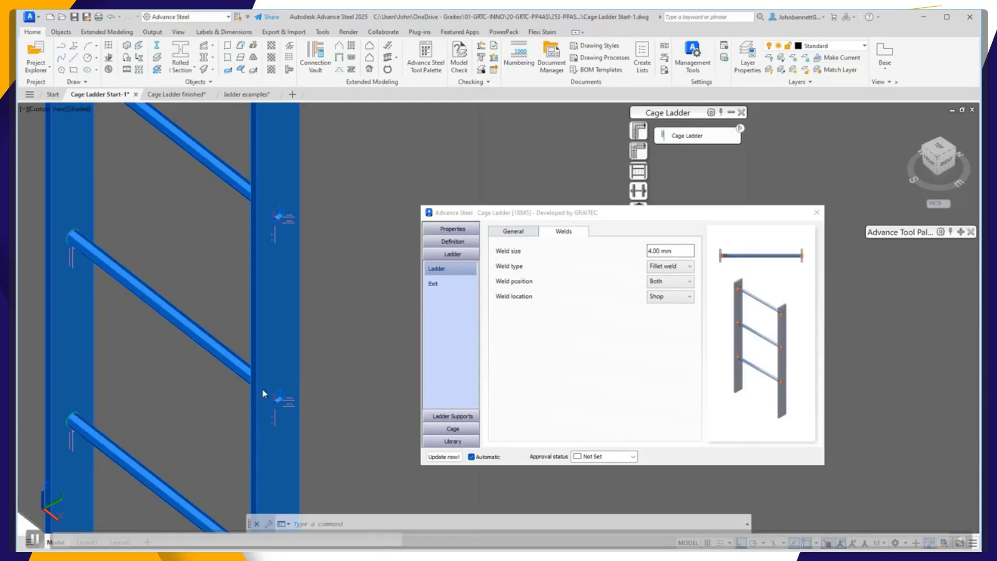
Step: Examine the ladder's exit settings and additional rung spacing against the exit at the wall's top
click(449, 288)
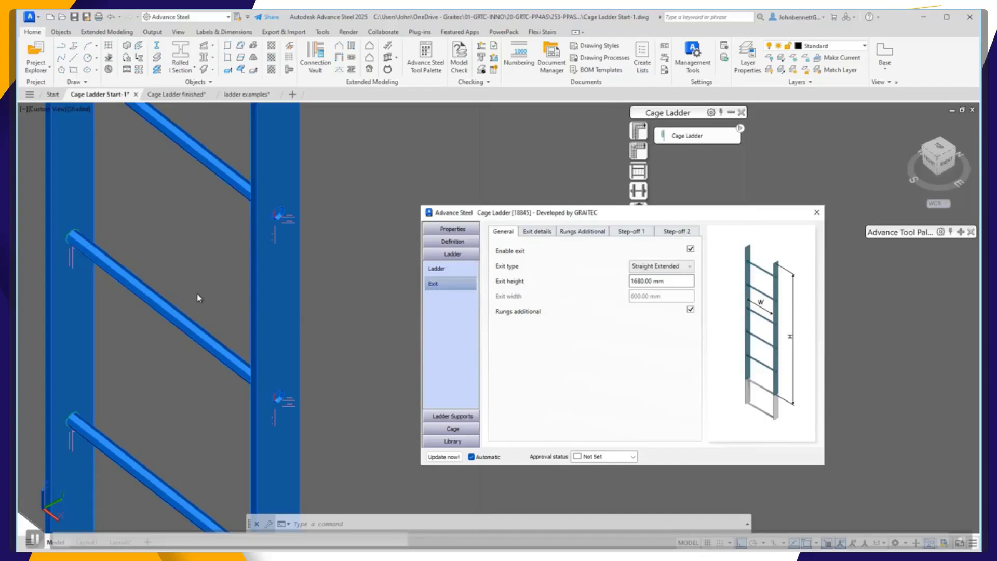
scroll(197, 294, down, 6)
middle_drag(149, 360, 132, 545)
middle_drag(116, 312, 136, 524)
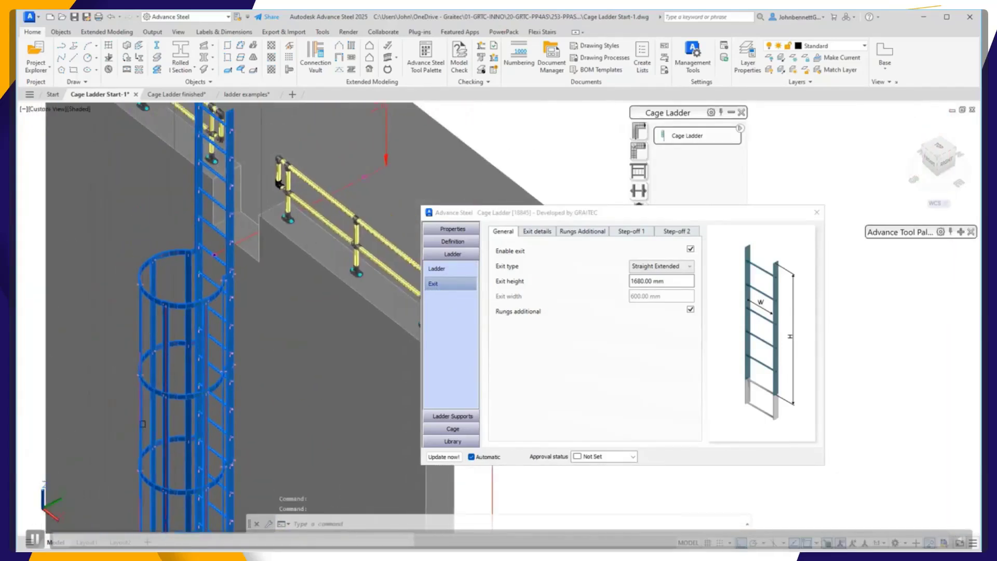
mouse_move(150, 242)
middle_down()
mouse_move(138, 325)
mouse_move(162, 347)
middle_up()
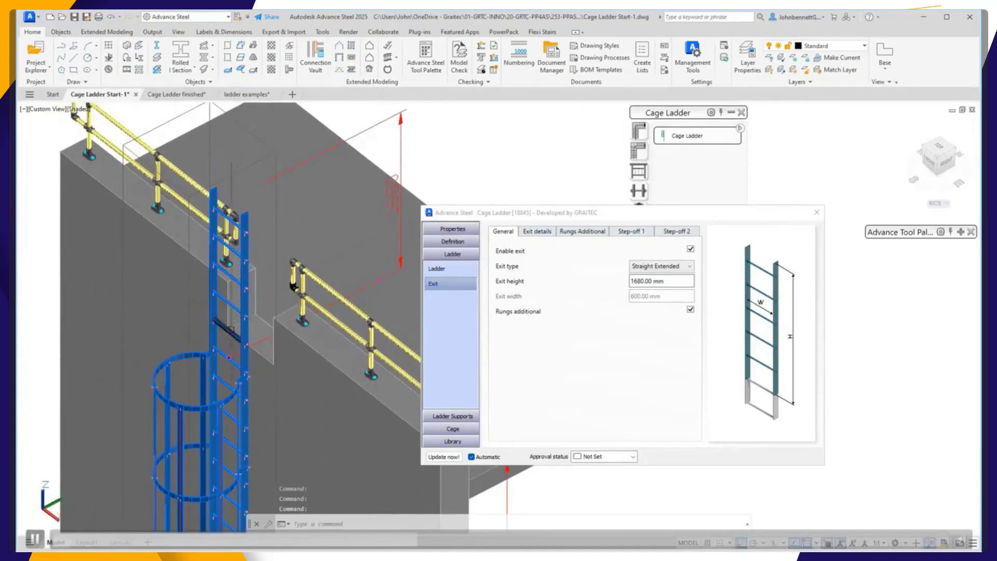
click(572, 234)
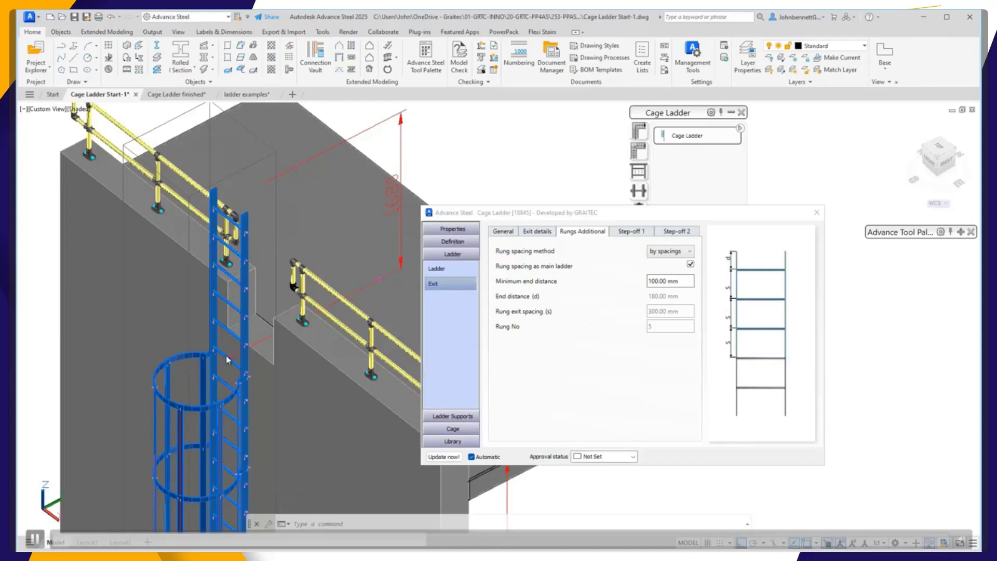
click(503, 232)
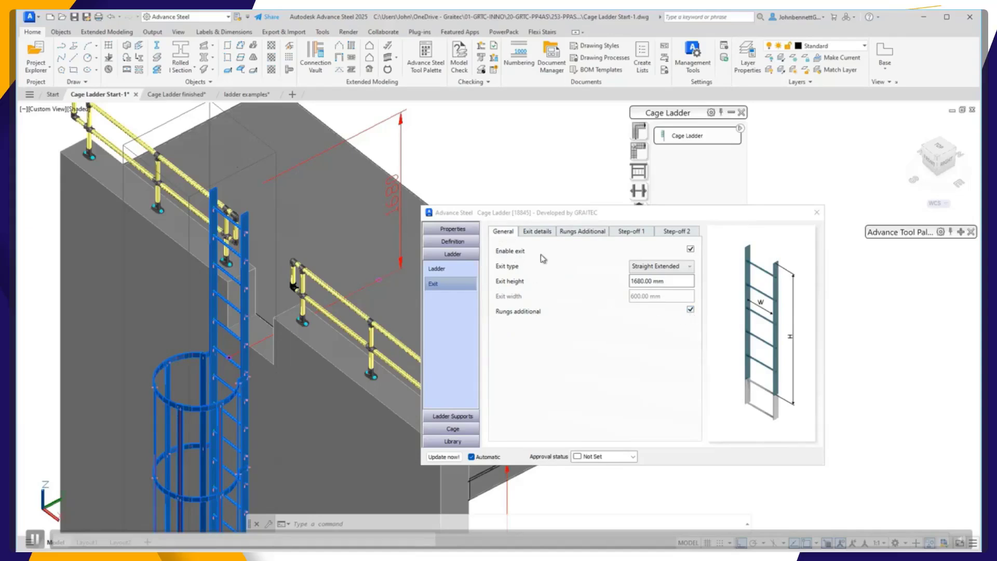
Step: Change the ladder's exit type to Splayed loop over and open its exit details
click(655, 267)
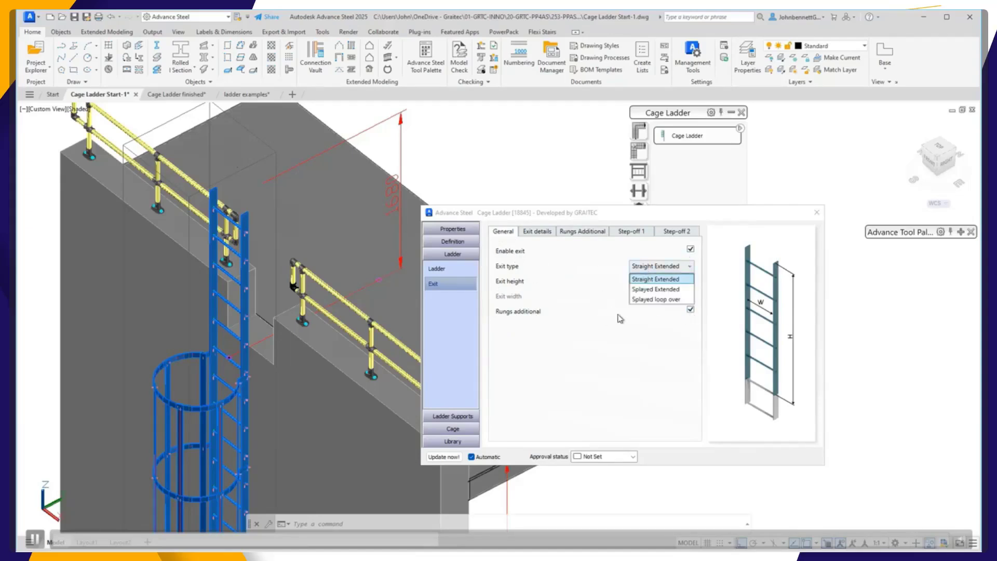
click(488, 354)
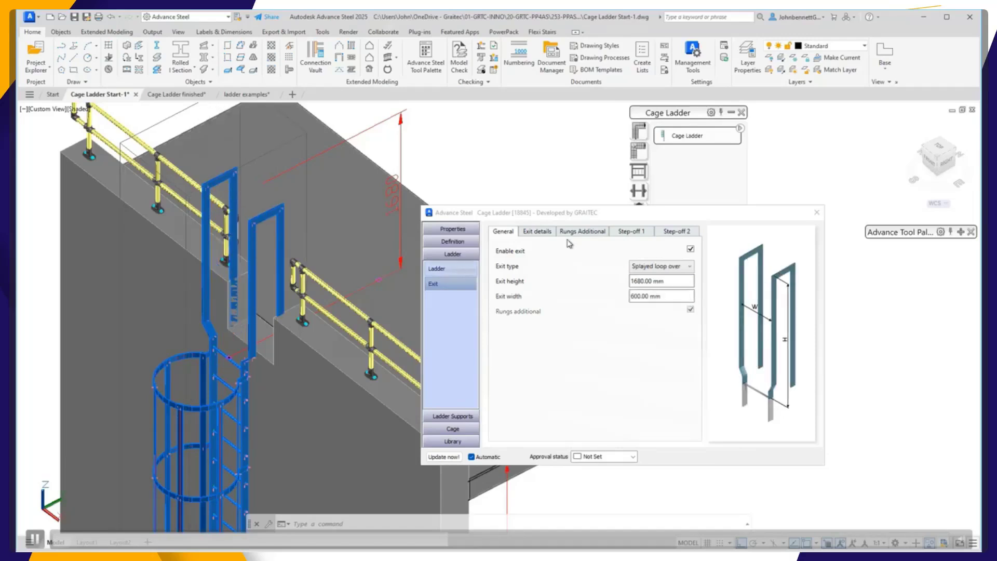
click(536, 234)
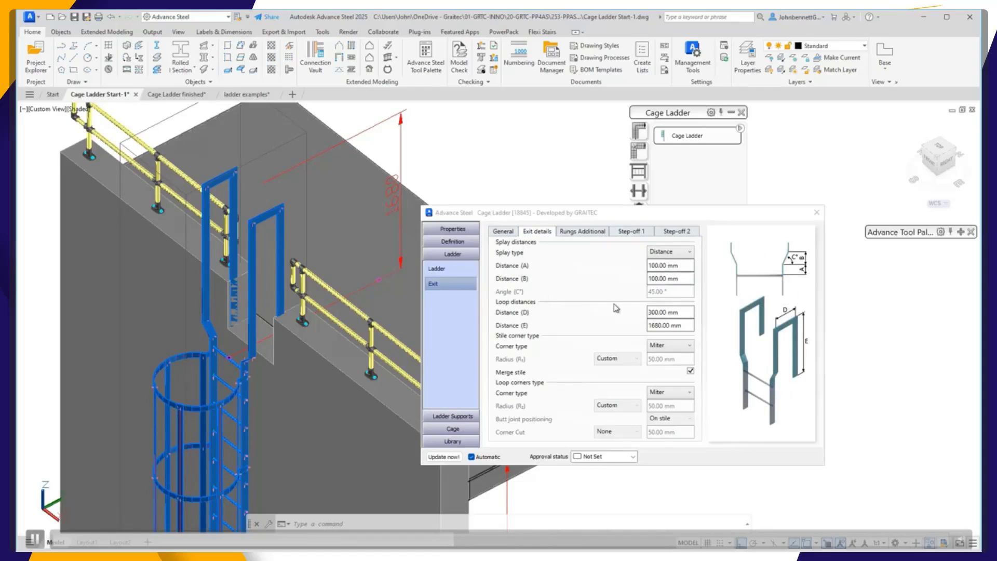
Step: Set the exit's loop distance D to 380 mm and loop distance E to 1180 mm
click(683, 315)
drag(685, 313, 634, 312)
text(38)
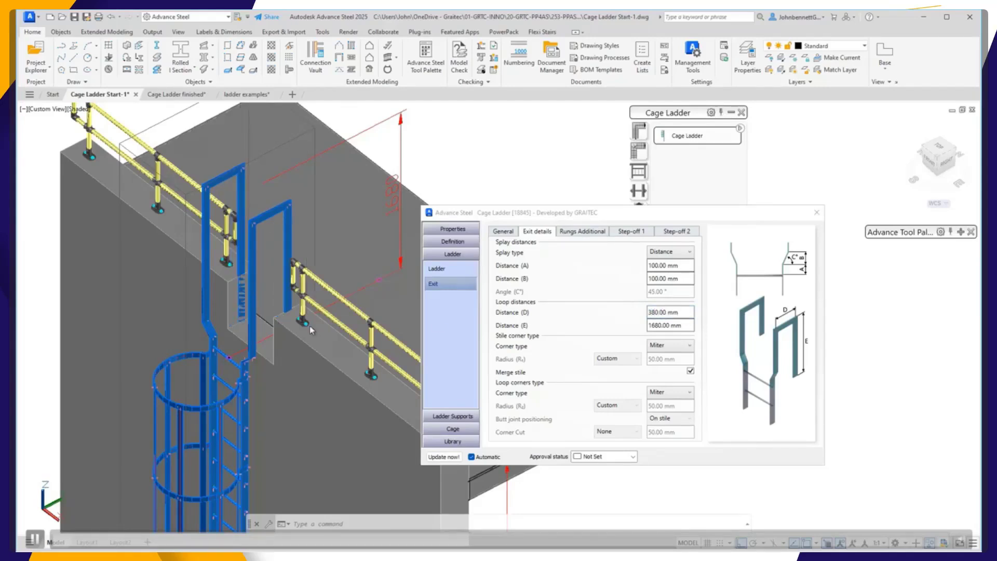
click(693, 326)
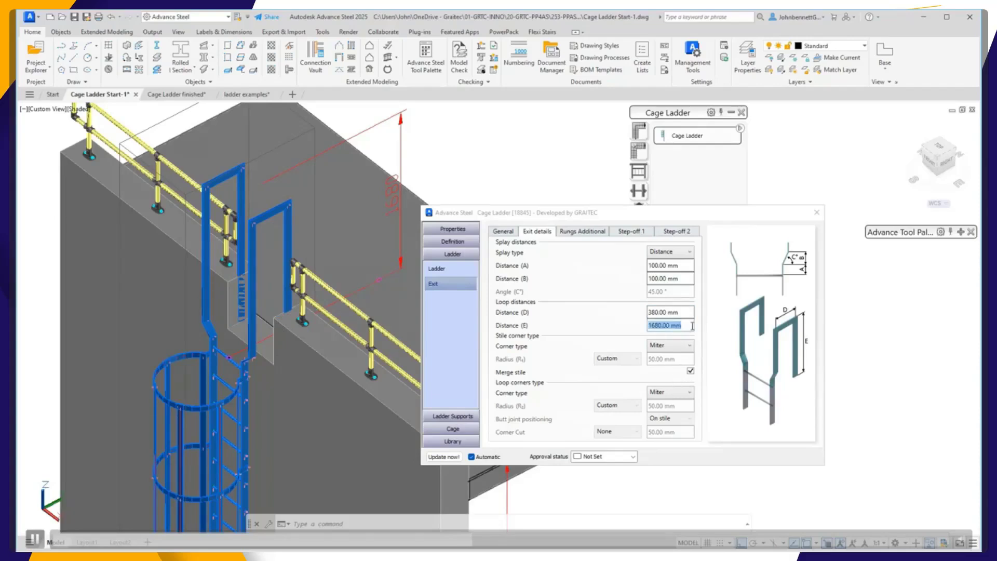
text(11)
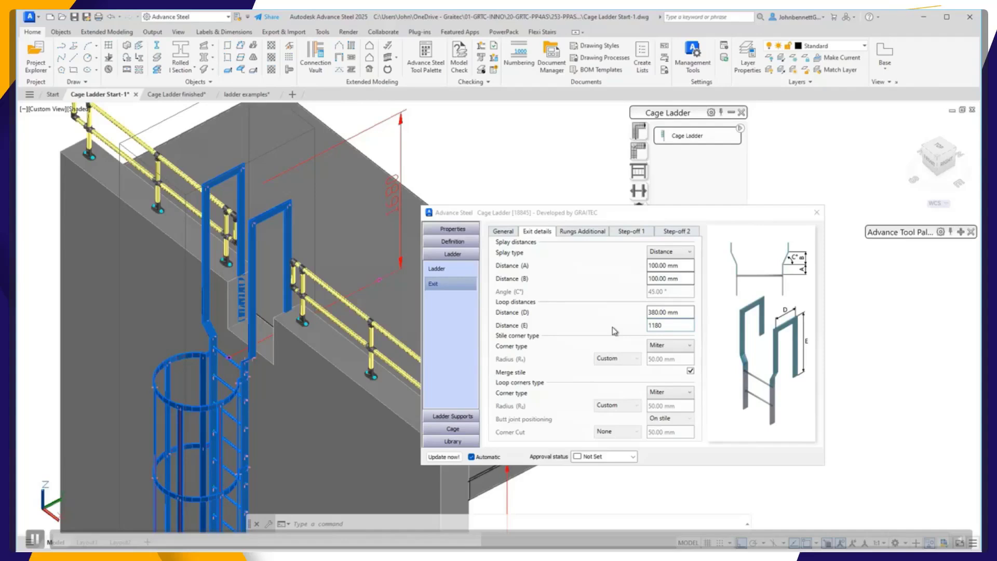
text(80)
key(Tab)
Step: Set the exit loop corners to Butt type with the joint On top loop and a Convex corner cut
click(656, 393)
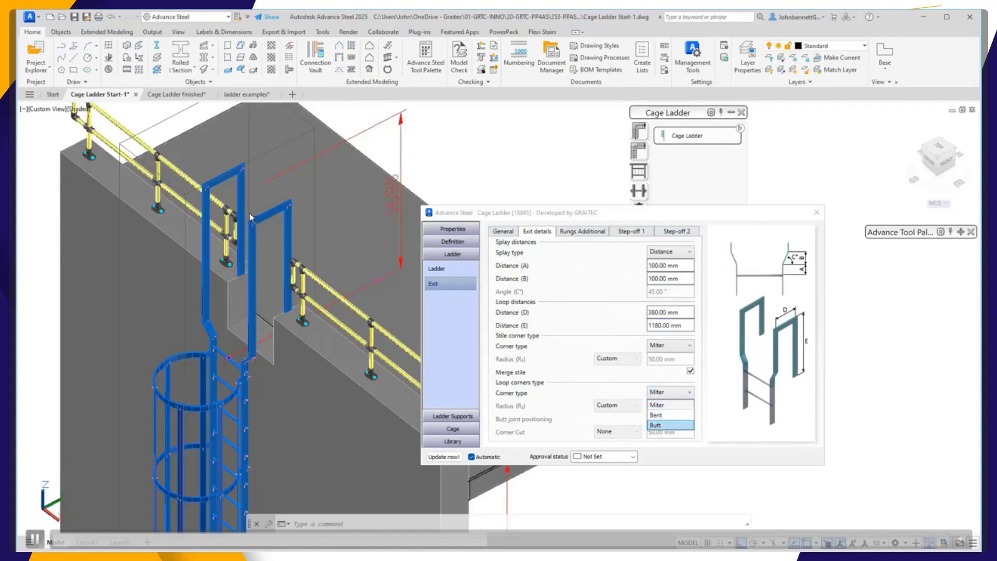
click(23, 195)
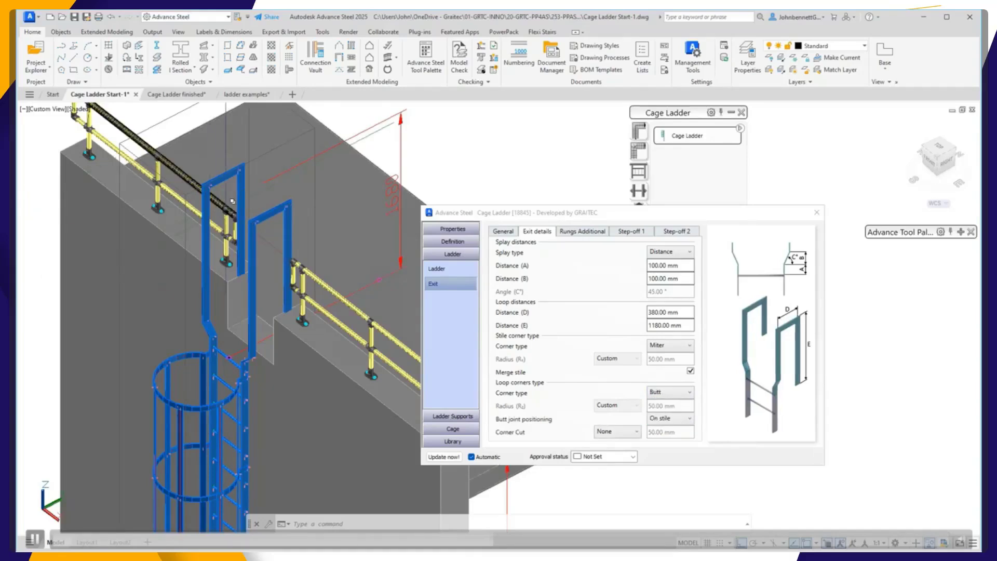
scroll(246, 219, up, 5)
click(670, 418)
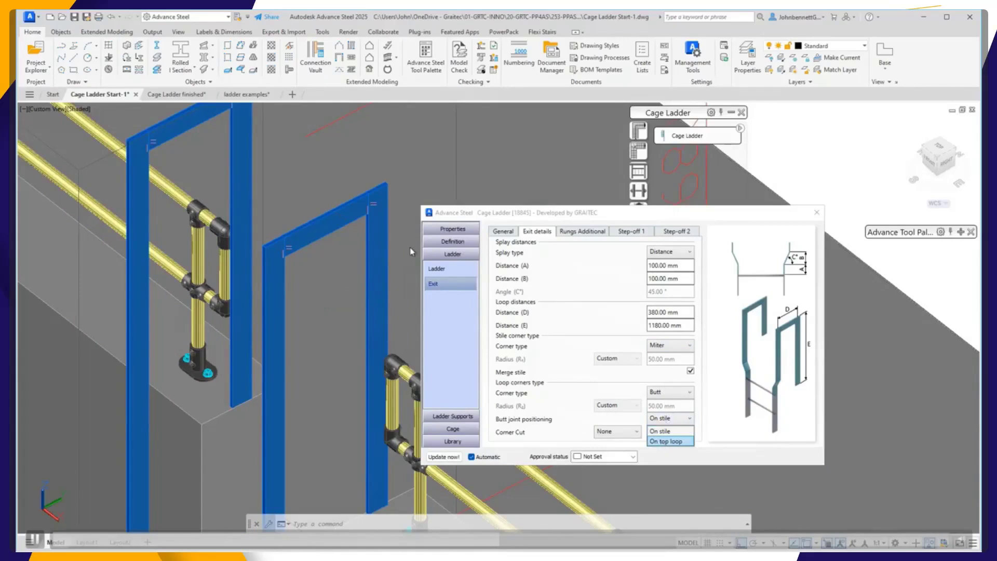
click(314, 245)
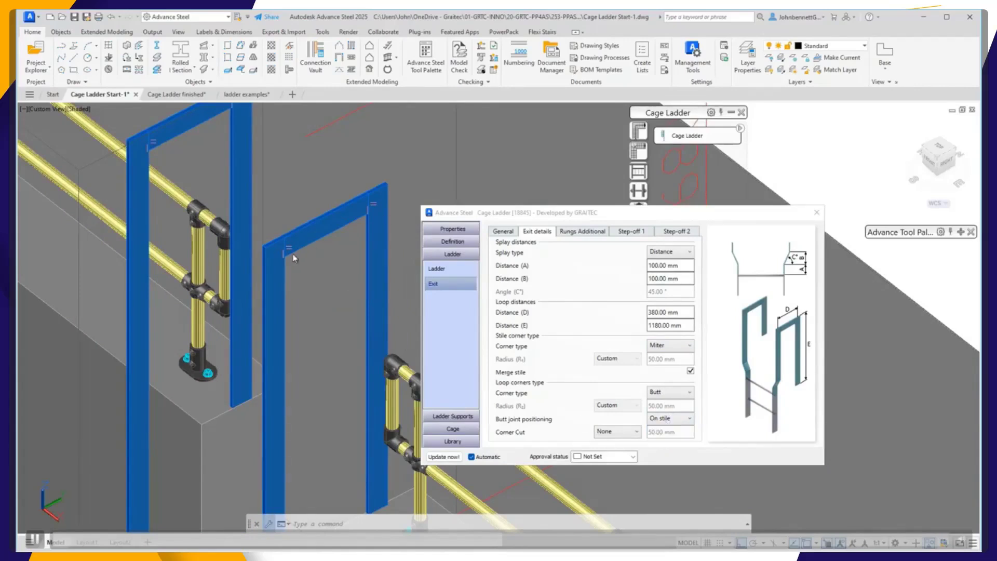
click(623, 432)
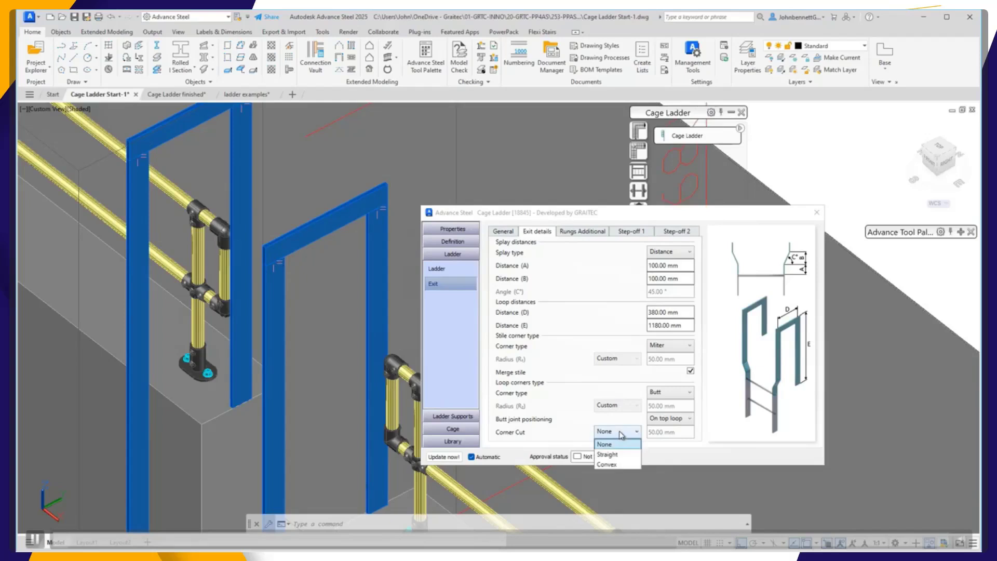
click(278, 244)
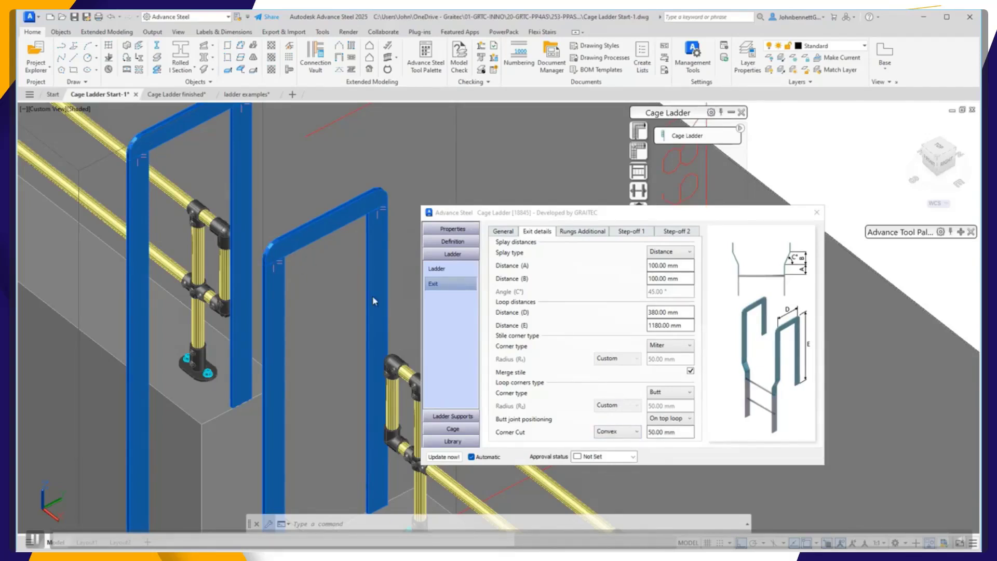
Step: Enable the step-off area at the ladder's exit
scroll(330, 279, down, 5)
scroll(329, 280, down, 3)
middle_drag(212, 296, 184, 223)
click(576, 232)
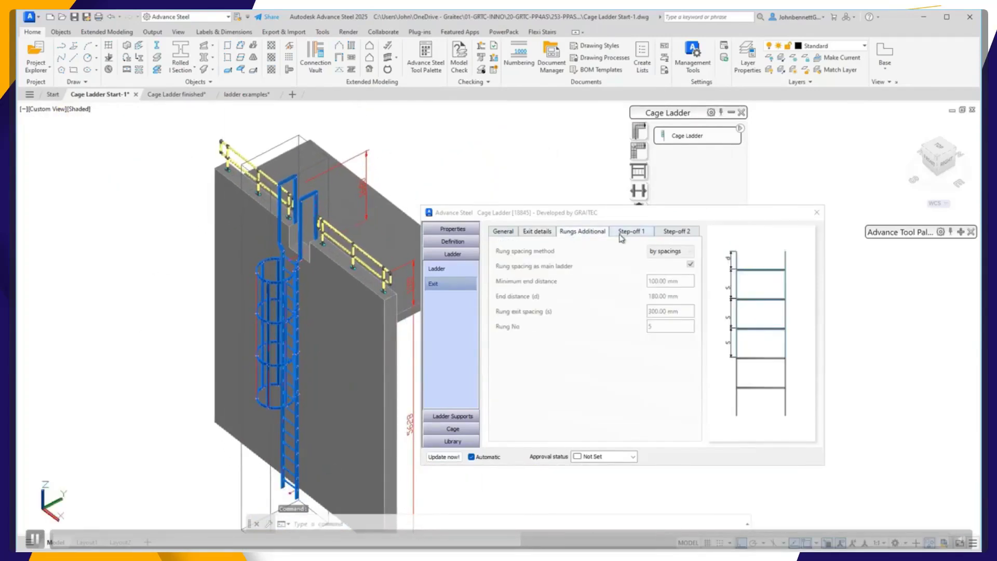
click(632, 234)
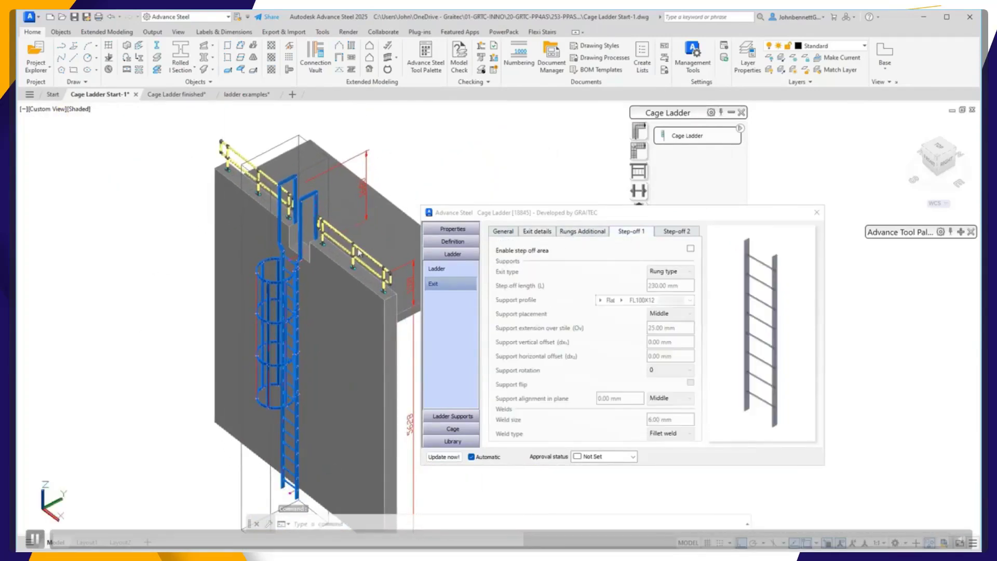
scroll(283, 280, up, 5)
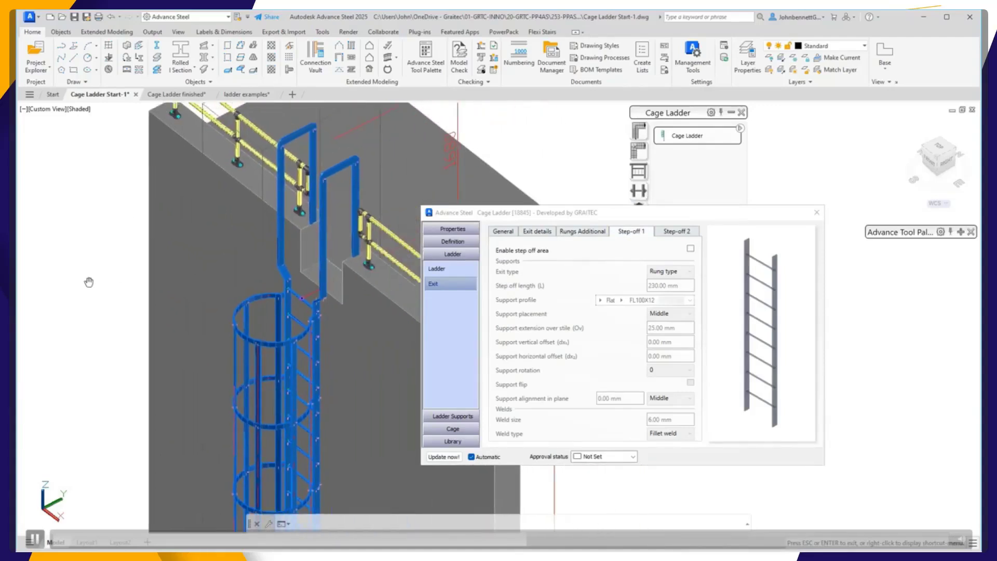
scroll(288, 303, up, 2)
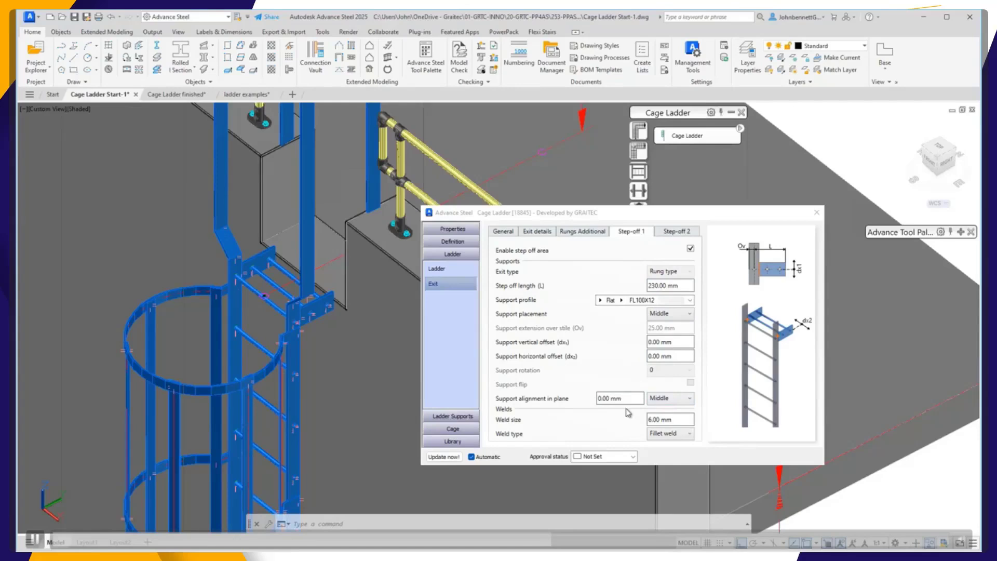
Step: Set the vertical offset of the step-off supports to 20 mm
click(665, 343)
drag(682, 342, 616, 343)
text(20)
key(Return)
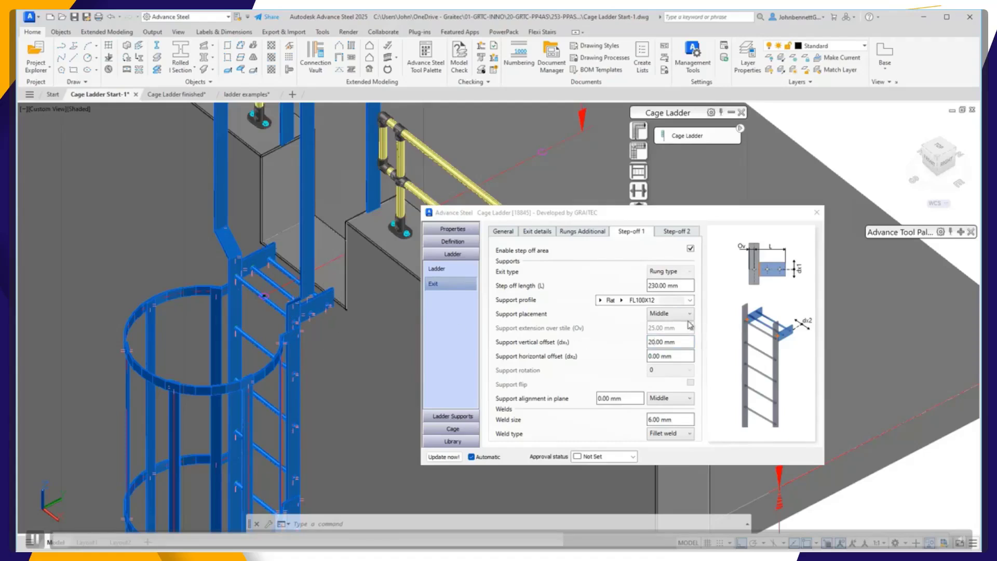
Step: Examine the step-off rung settings and the available rung connection types
click(671, 231)
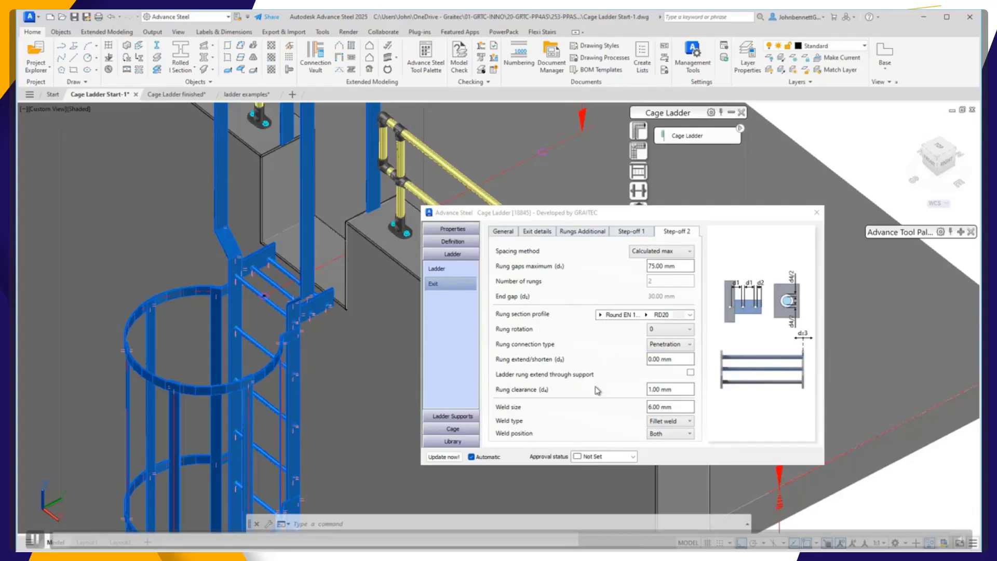
click(680, 350)
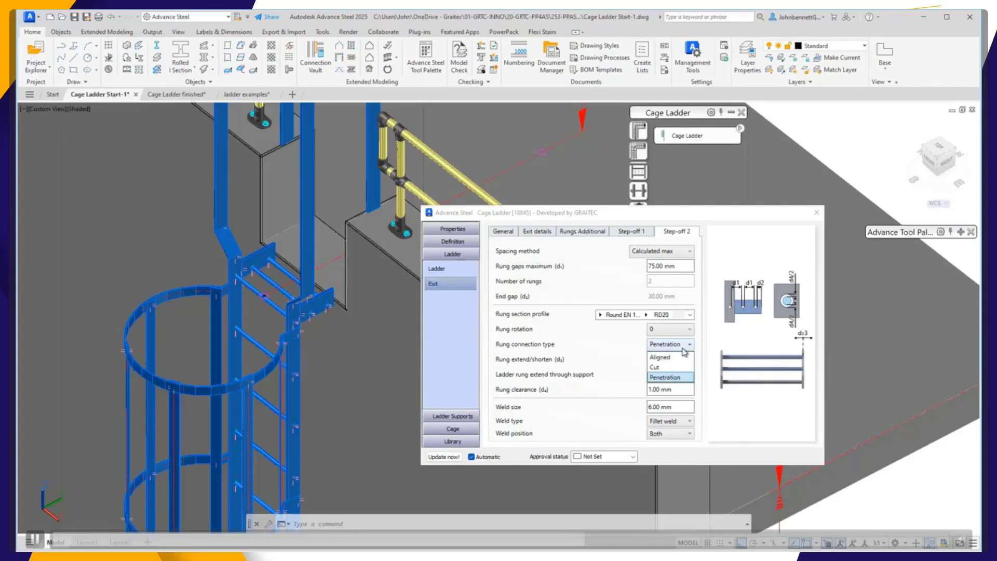
click(684, 351)
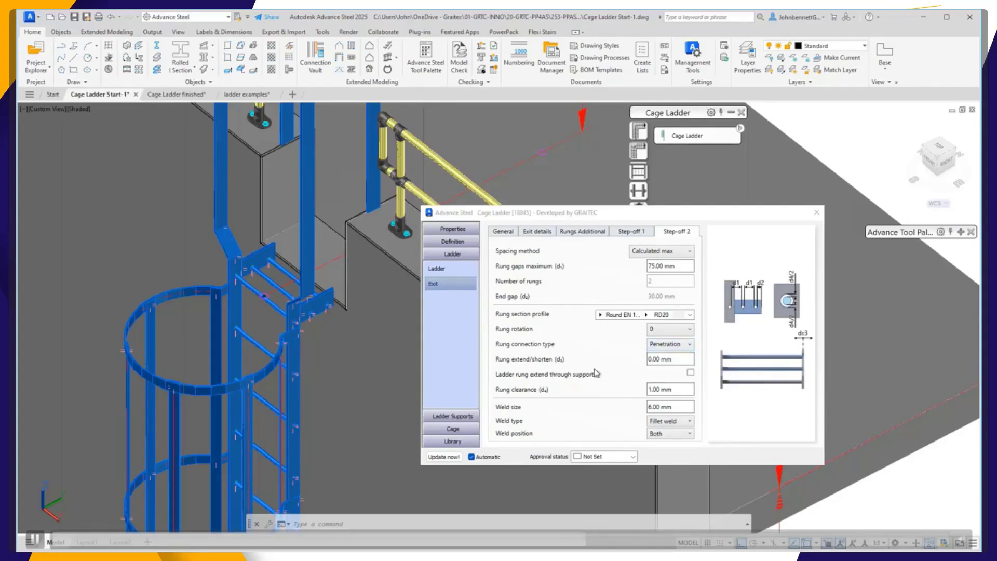
Step: Enable the ladder supports along the wall and review their alignment options
click(451, 416)
click(690, 249)
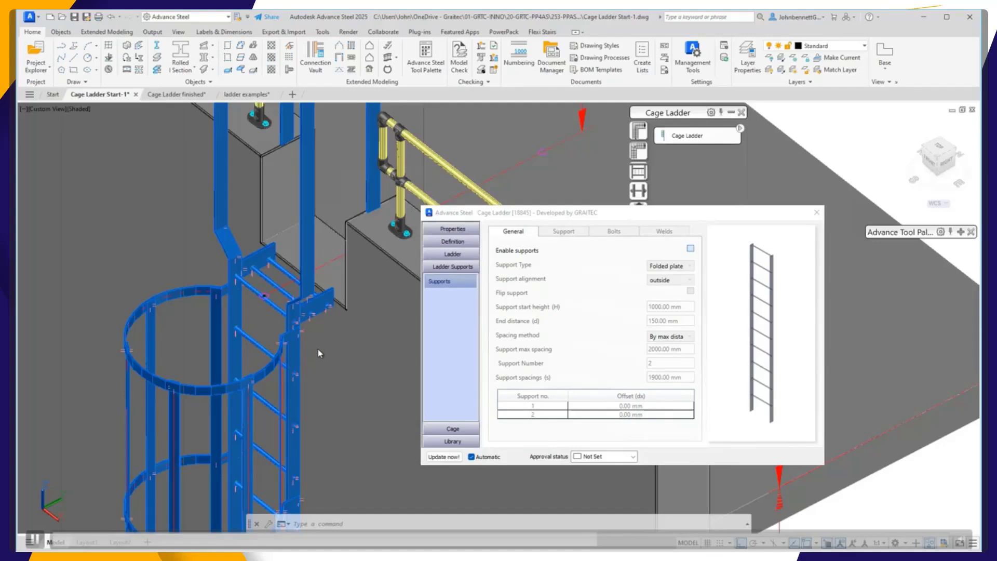
scroll(314, 350, down, 5)
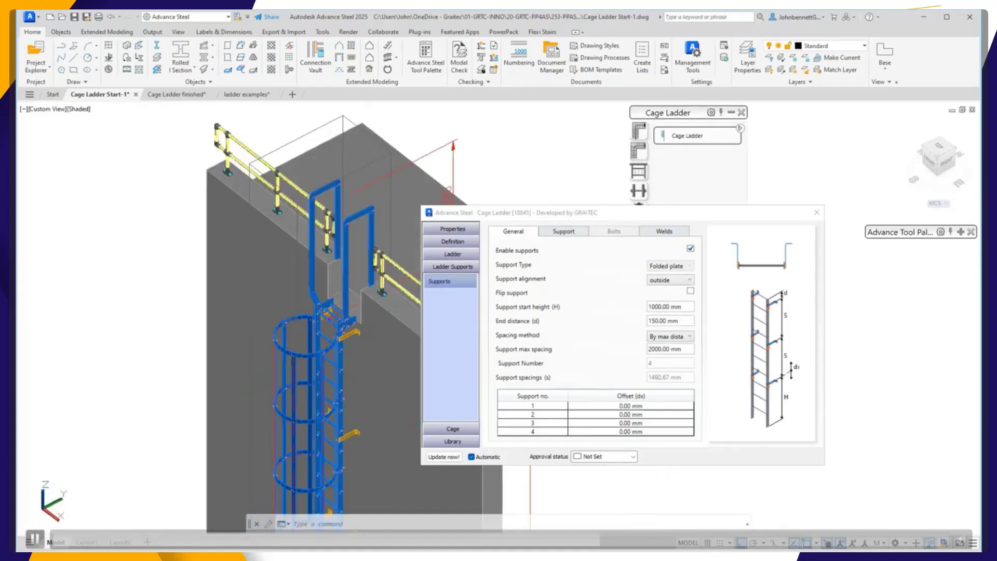
middle_drag(158, 351, 101, 217)
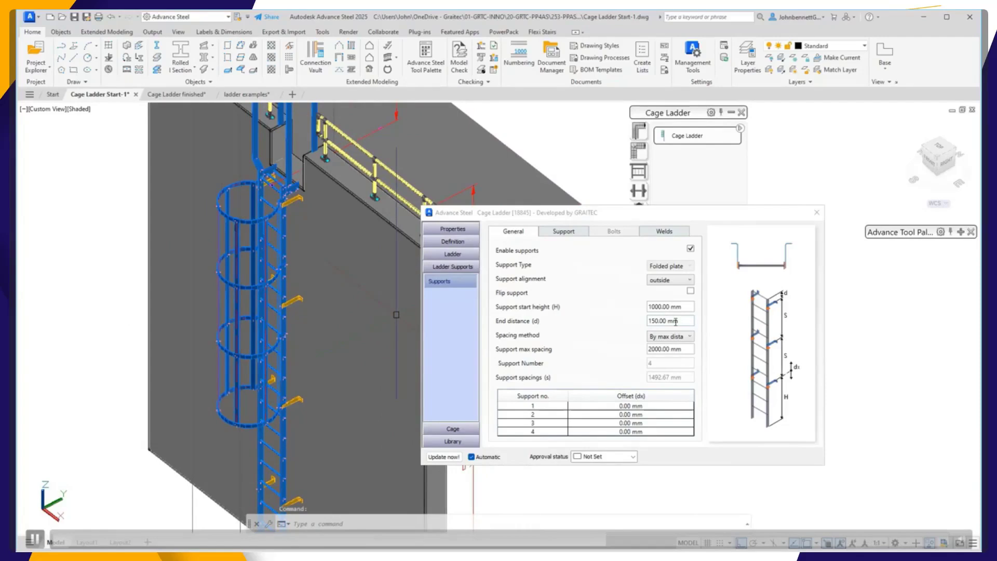
click(668, 282)
click(660, 282)
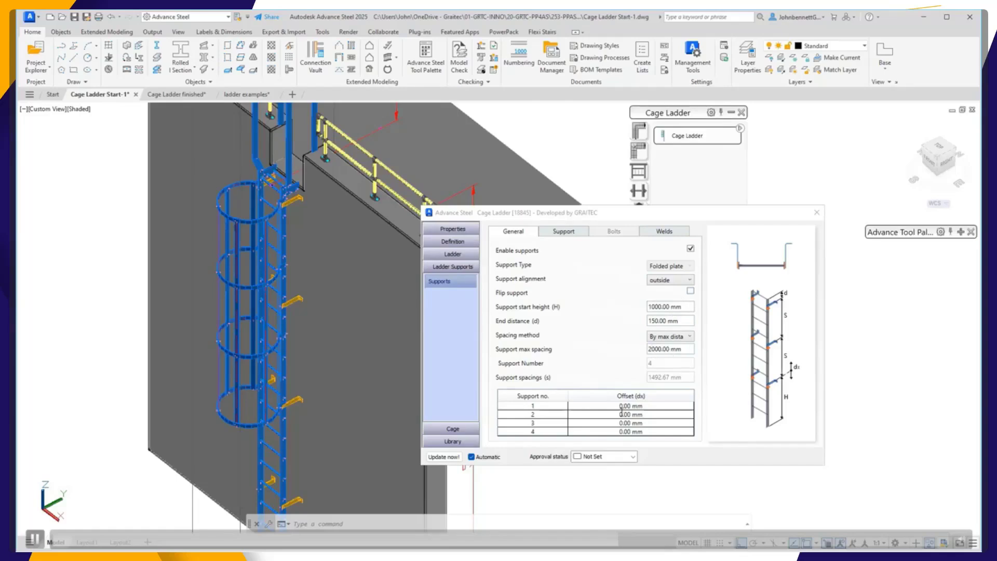
Step: Set the offset of ladder support number 2 to -50 mm
scroll(298, 398, up, 5)
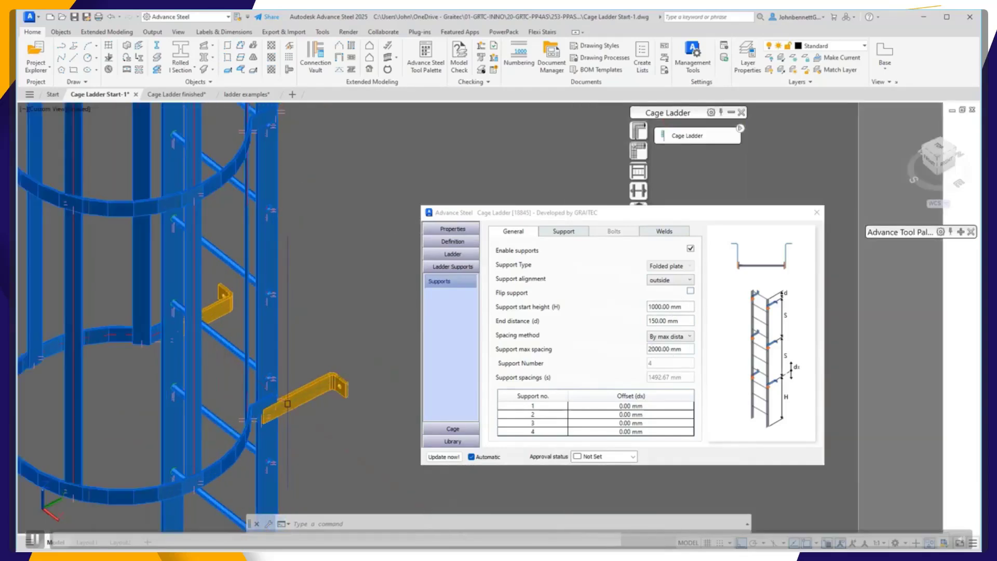
click(630, 415)
text(0)
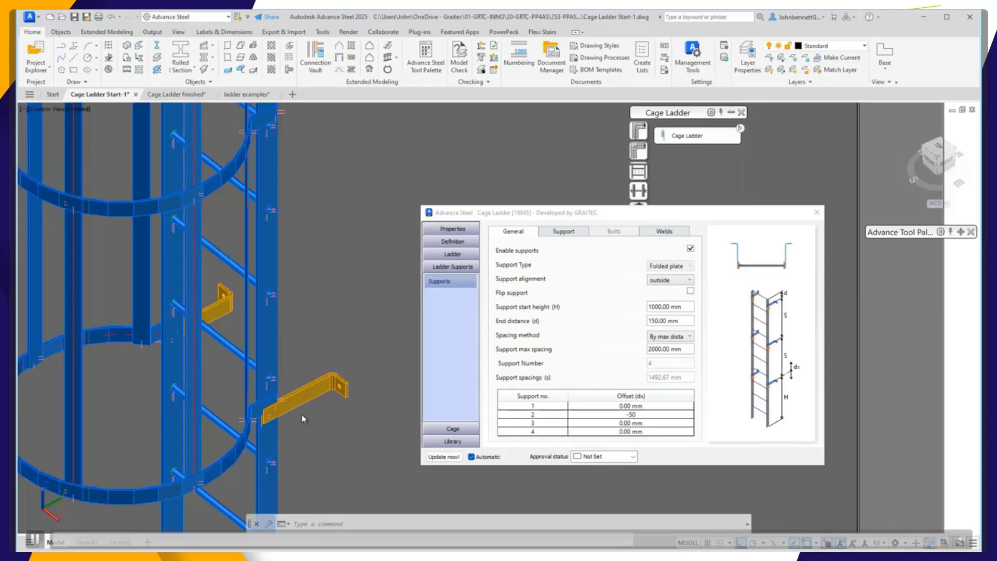
key(Return)
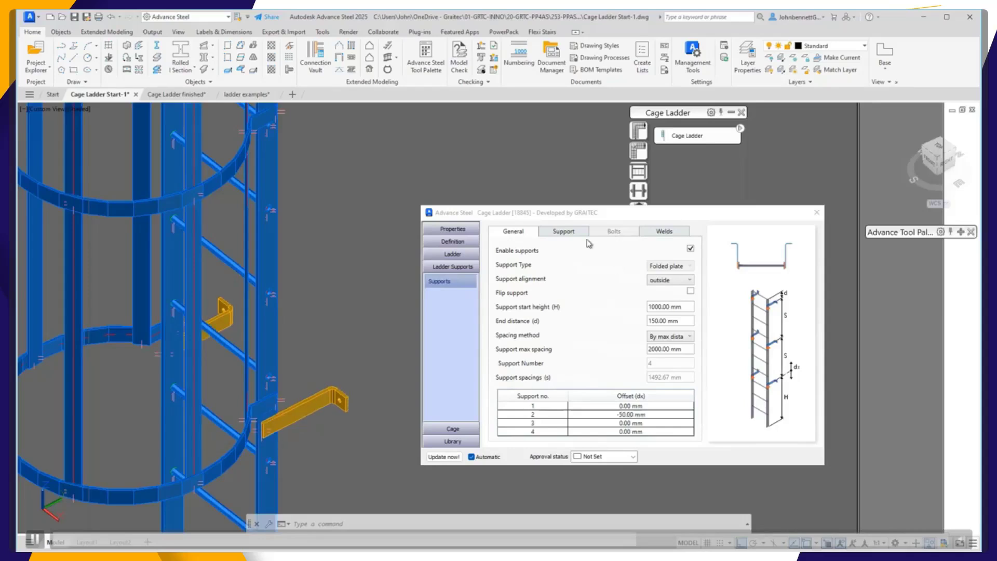
Step: Try a hole diameter of 0 on the ladder supports and restore it to 14 mm
click(565, 232)
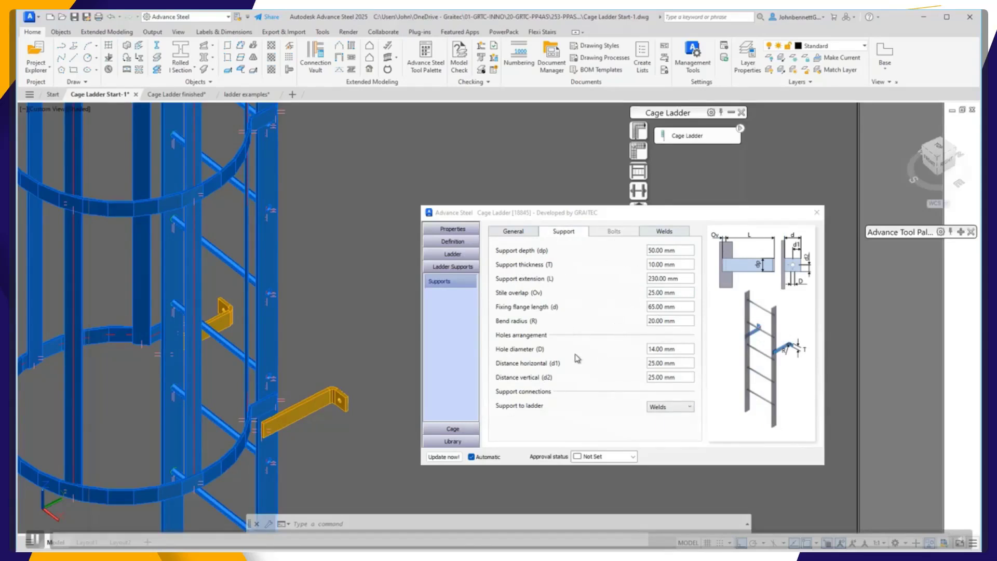
click(677, 349)
drag(683, 347, 608, 351)
text(0)
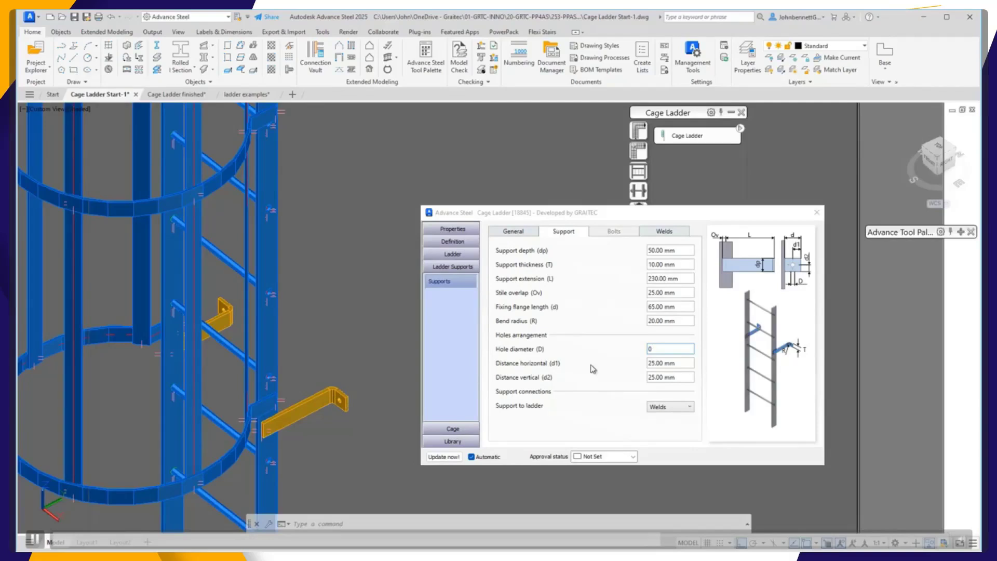
key(Return)
drag(672, 347, 611, 353)
text(14)
key(Return)
Step: Change the support-to-ladder connection to Bolts and review the bolt settings and bolt location options
click(670, 407)
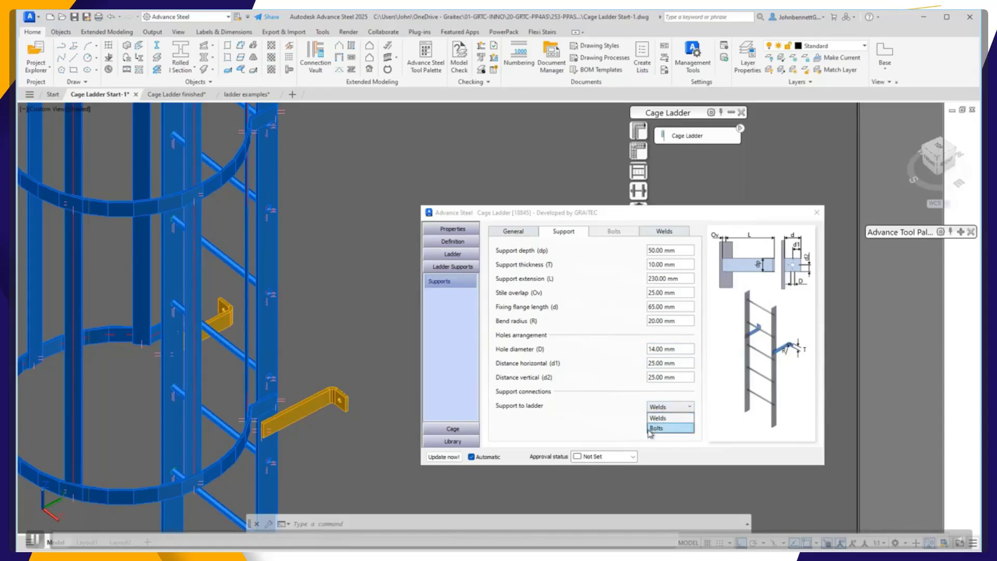
click(266, 440)
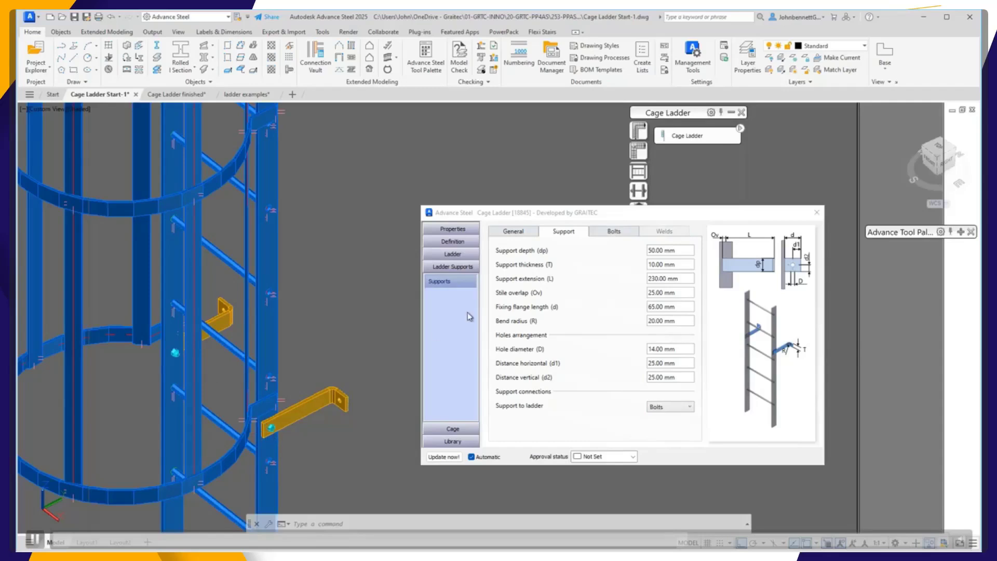
click(613, 232)
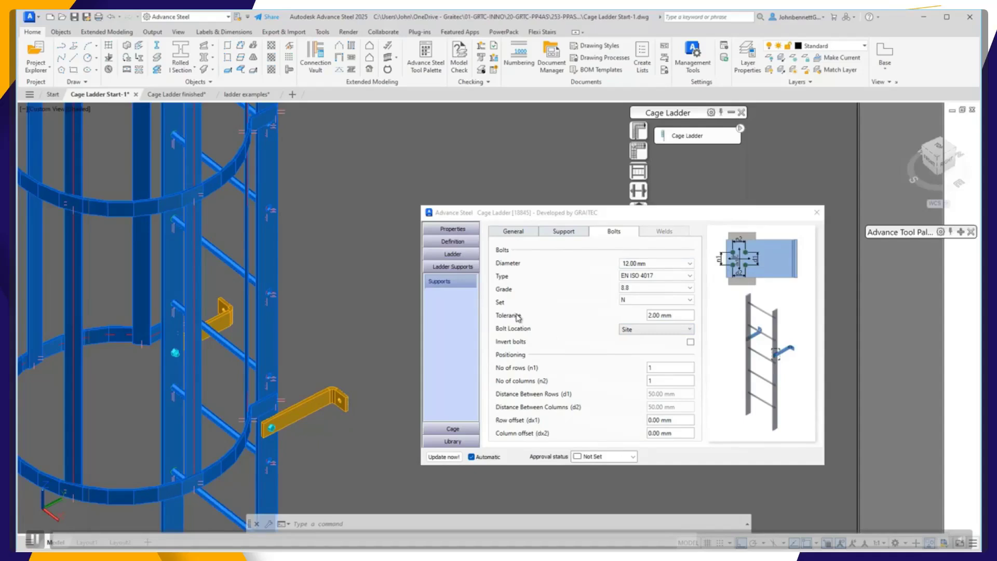
click(628, 333)
click(635, 332)
Step: Examine the main cage's section profiles and connections, and its strap distribution options
click(449, 429)
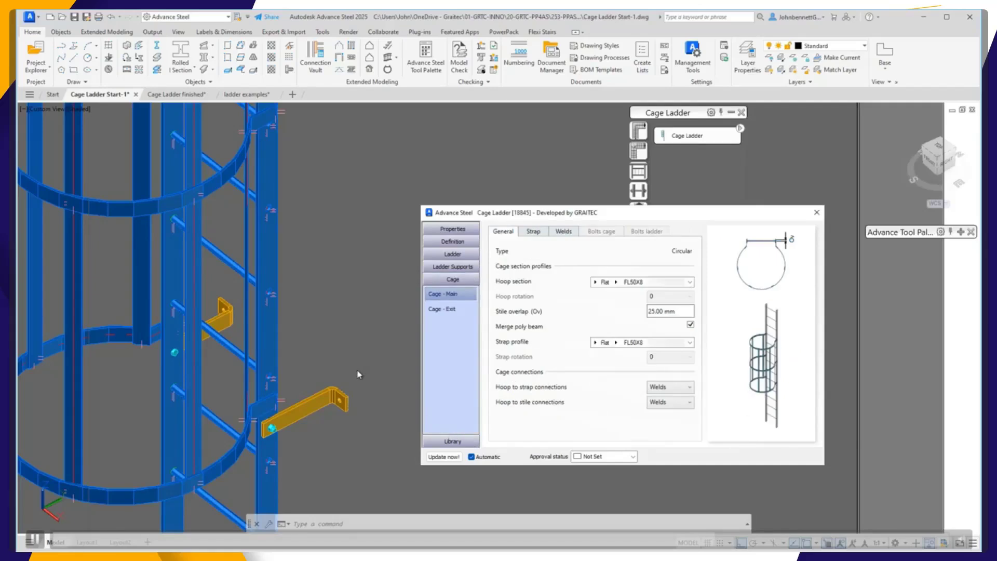
scroll(362, 374, down, 5)
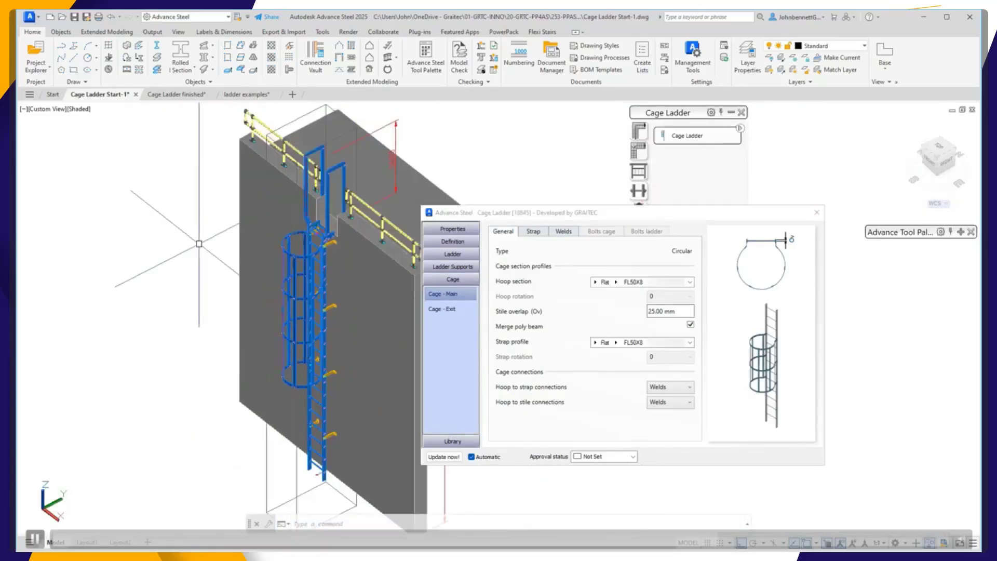
scroll(325, 293, up, 5)
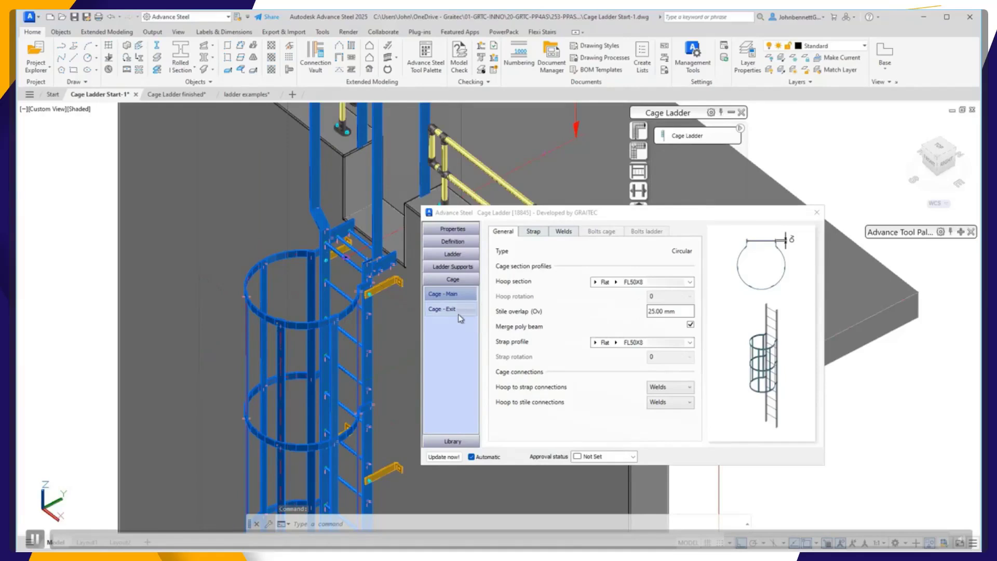
click(533, 233)
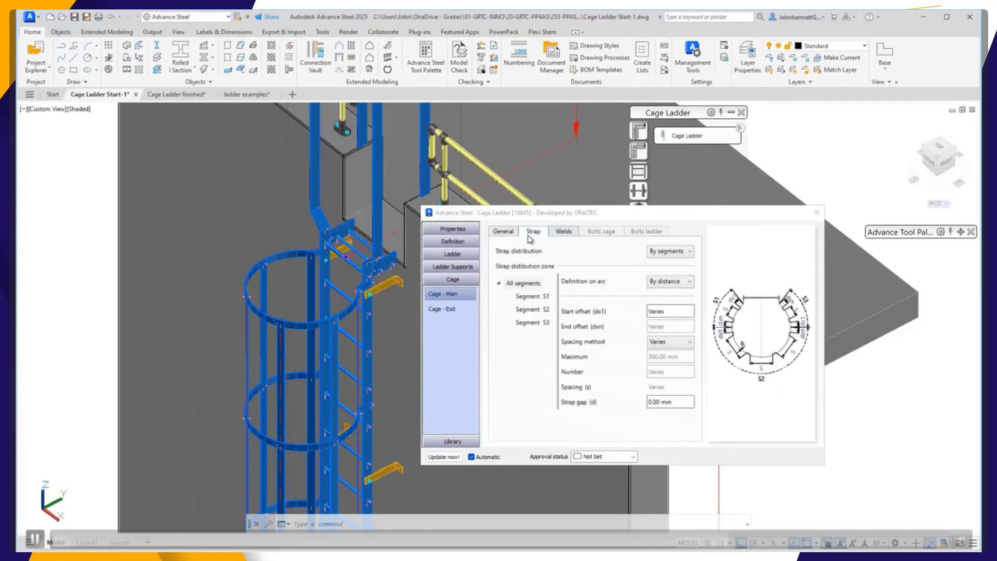
click(675, 253)
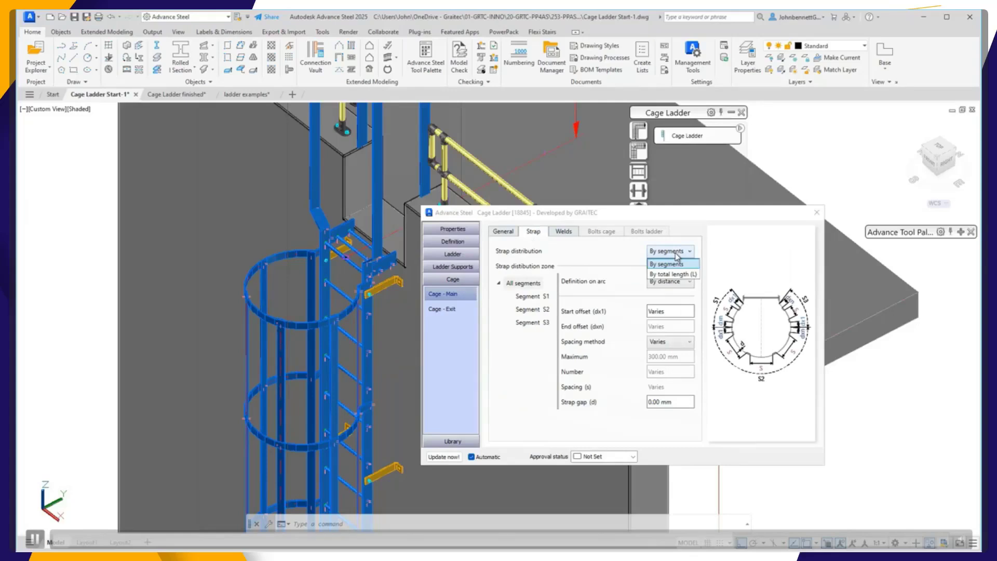
click(674, 264)
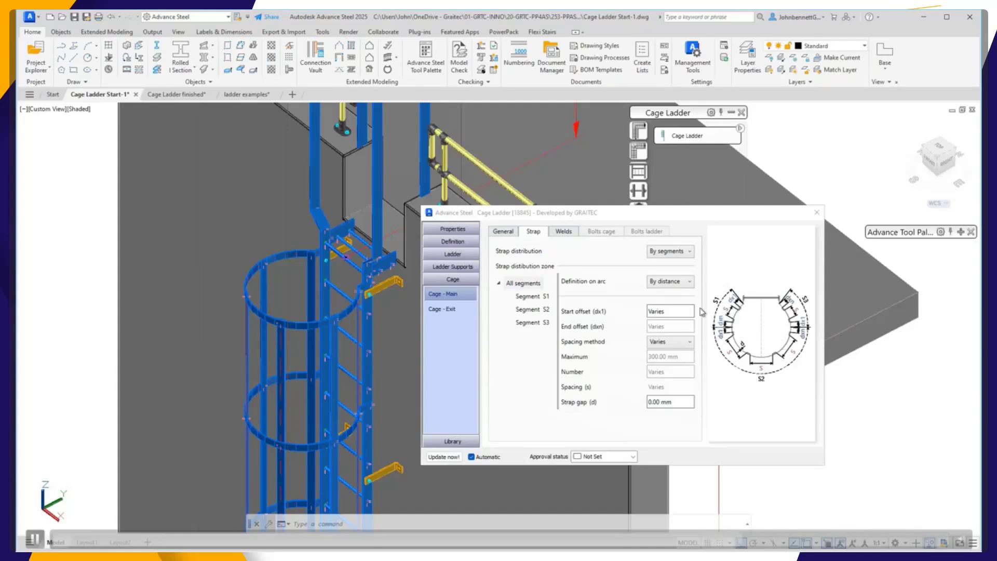
Step: Examine the main cage's strap distribution, the spacing methods and offsets of segments S1 to S3, and the weld settings
click(659, 253)
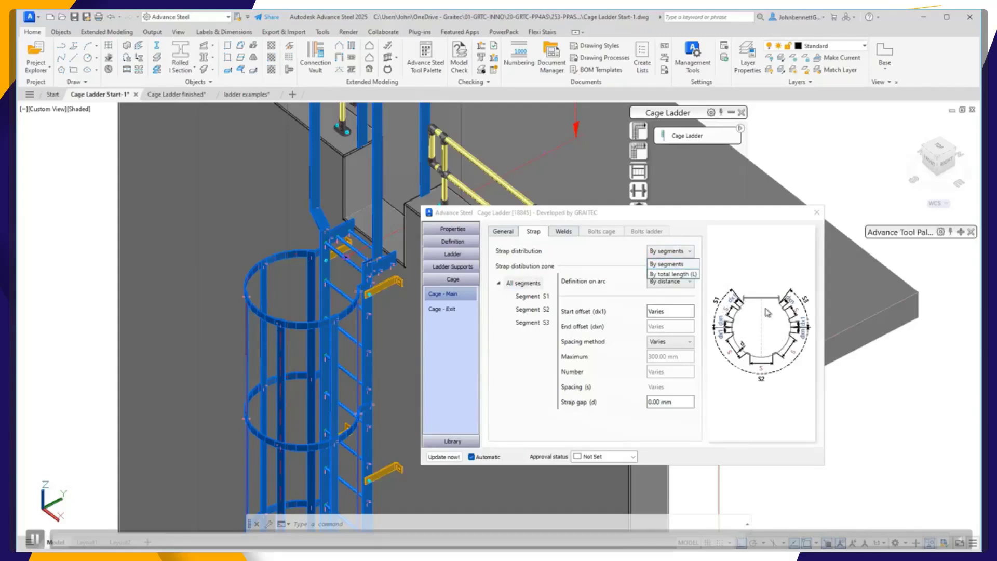
click(585, 251)
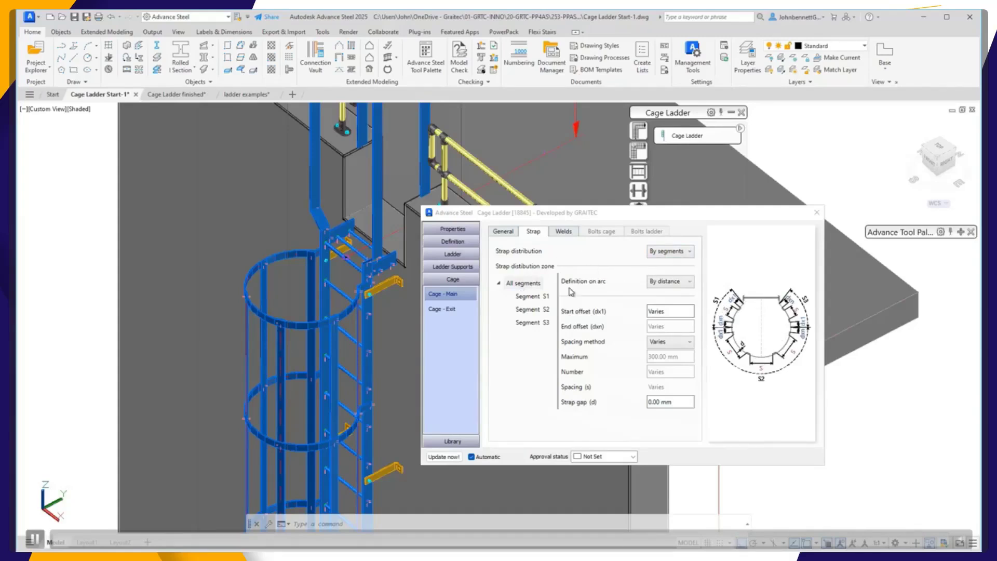
click(532, 296)
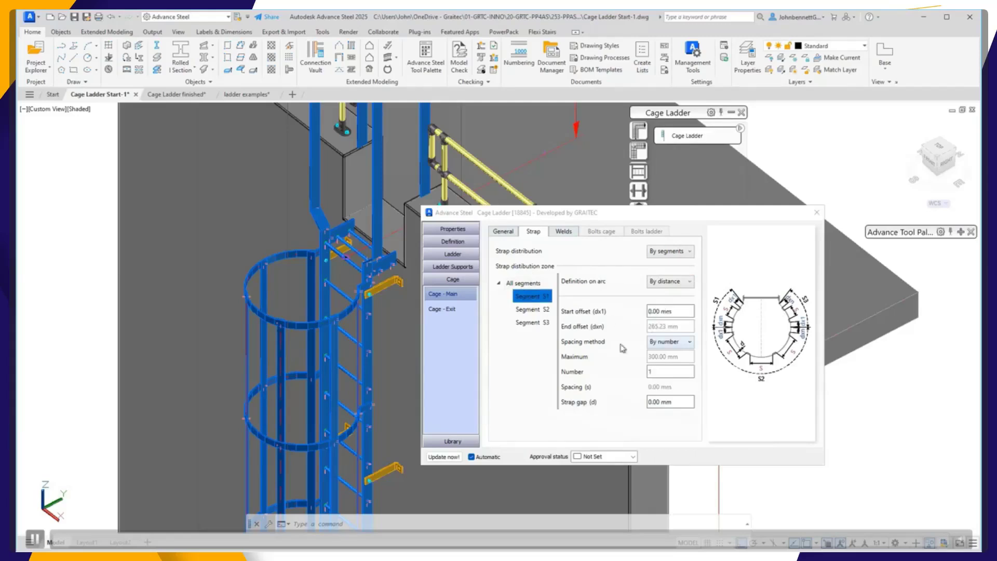
click(527, 311)
click(529, 323)
click(529, 312)
click(660, 344)
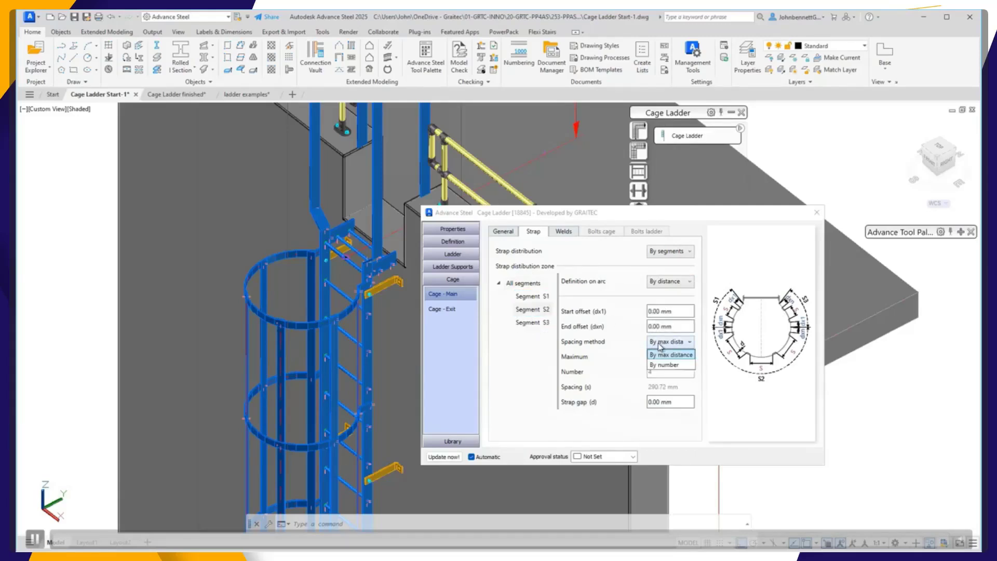
click(660, 344)
click(525, 298)
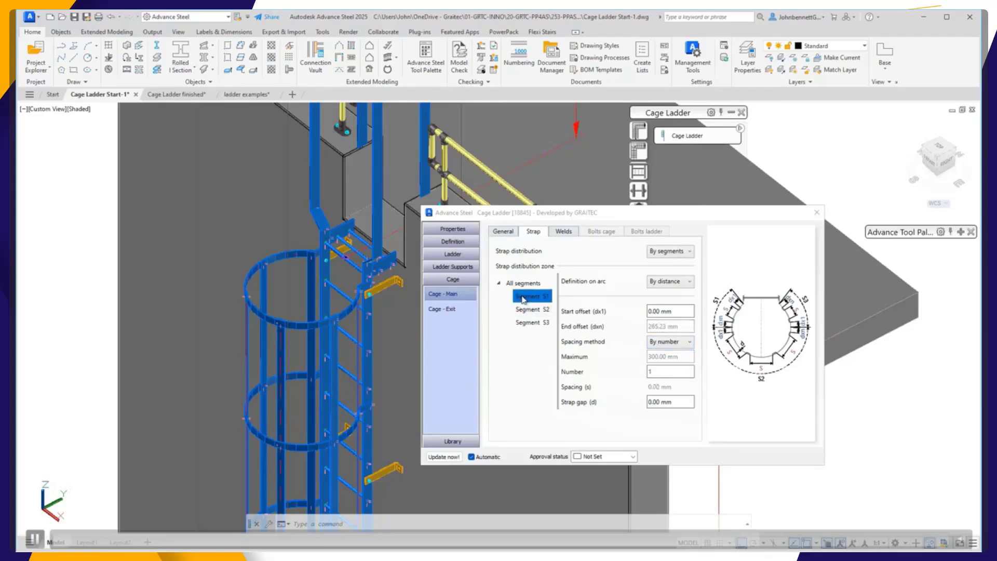
click(661, 342)
click(661, 344)
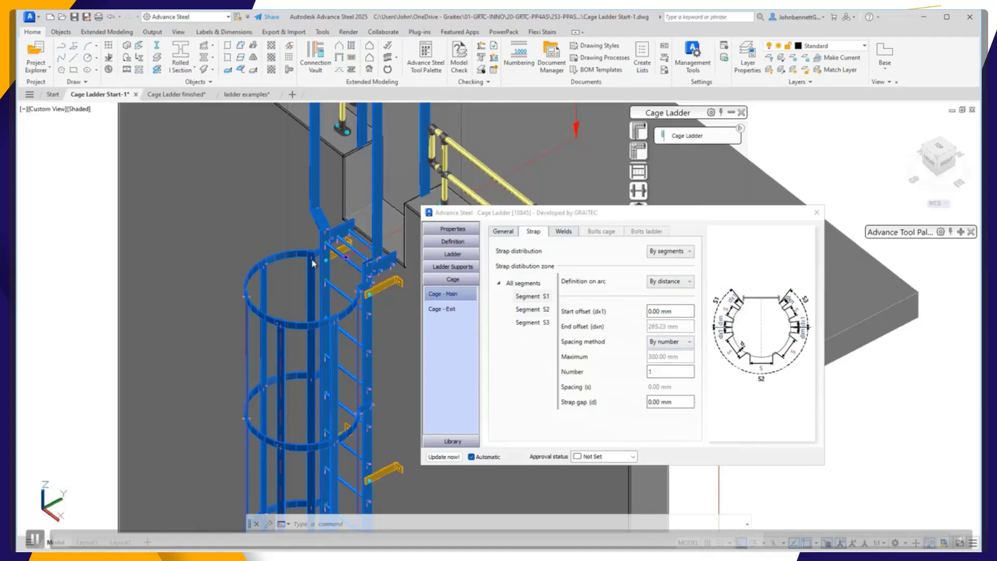
triple_click(669, 311)
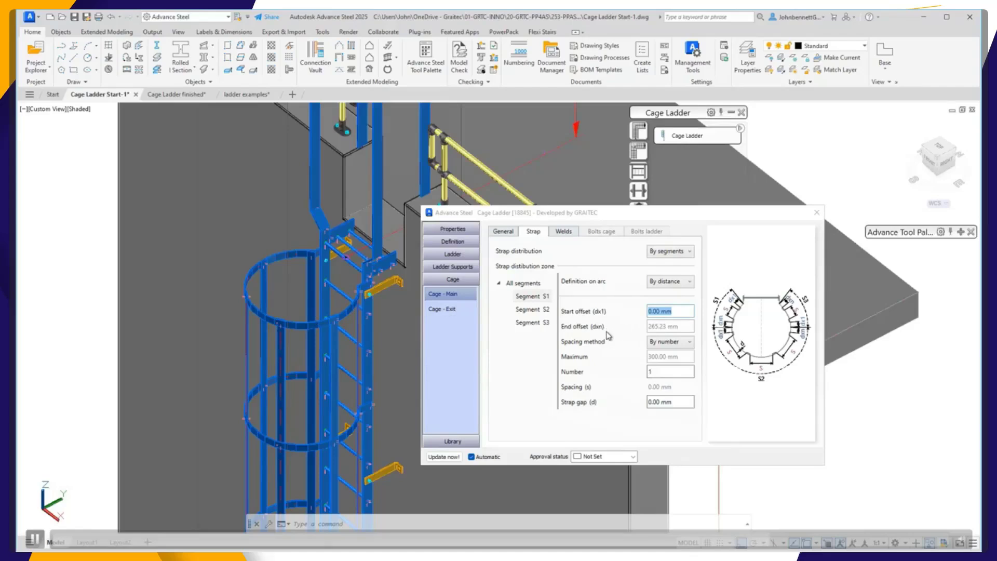
click(564, 232)
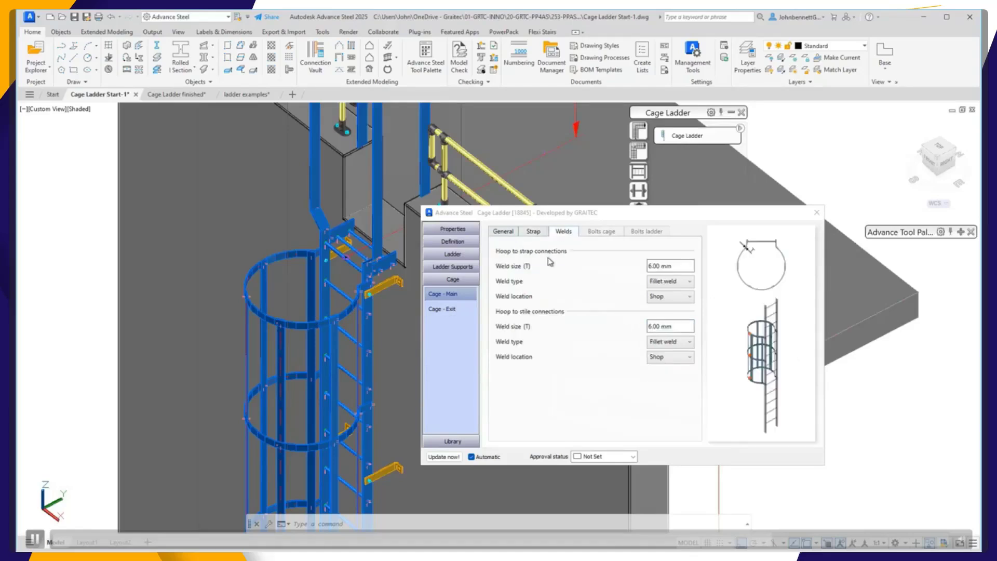
click(535, 232)
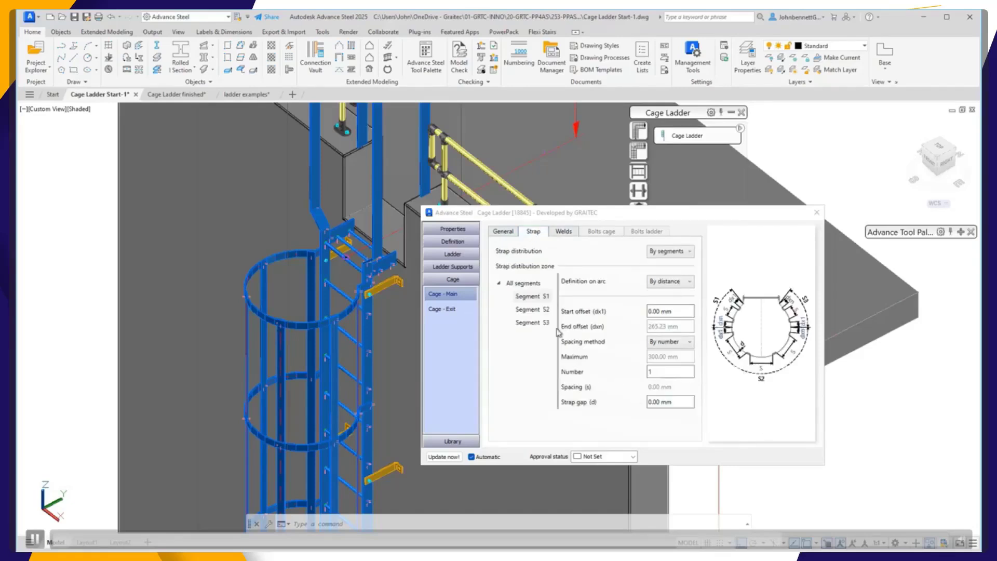
Step: Set the main cage's hoop-to-strap and hoop-to-stile connections to Bolts and review the cage and ladder bolt settings
click(504, 233)
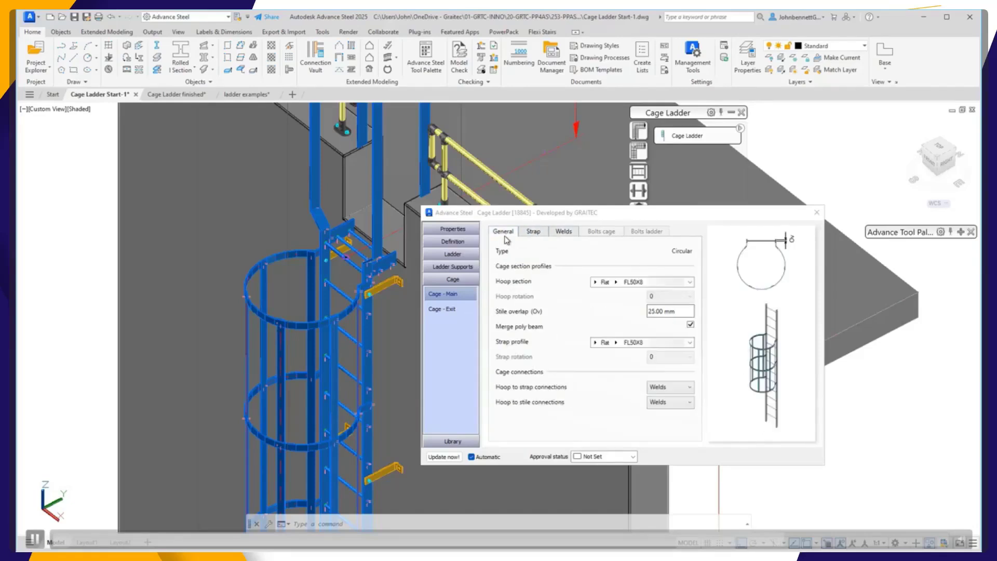
click(681, 387)
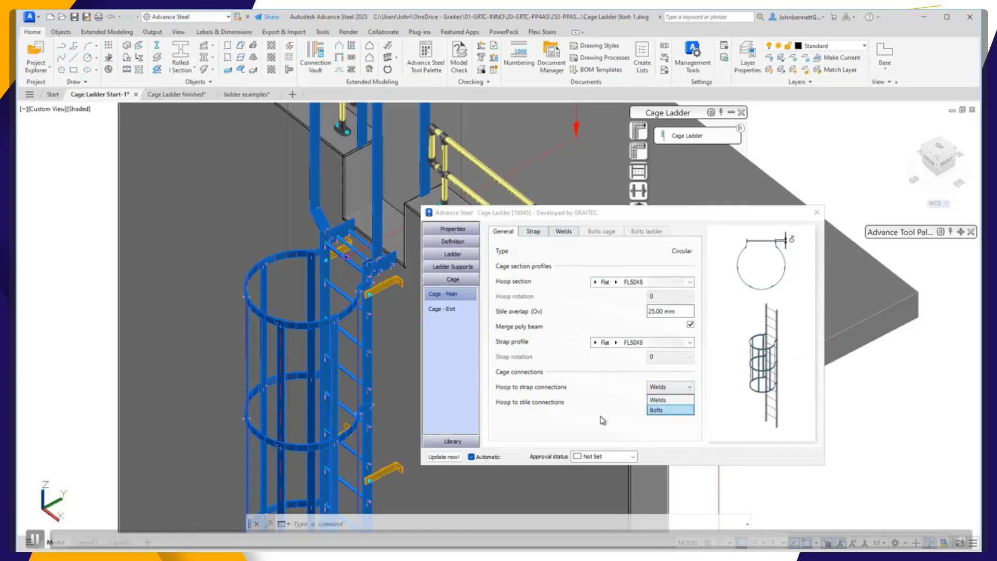
click(568, 401)
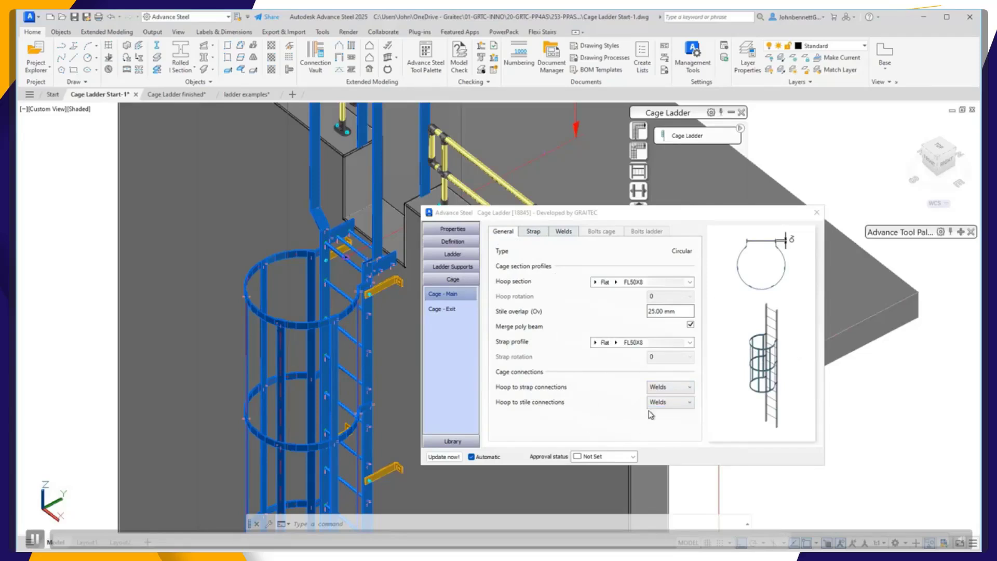
click(657, 407)
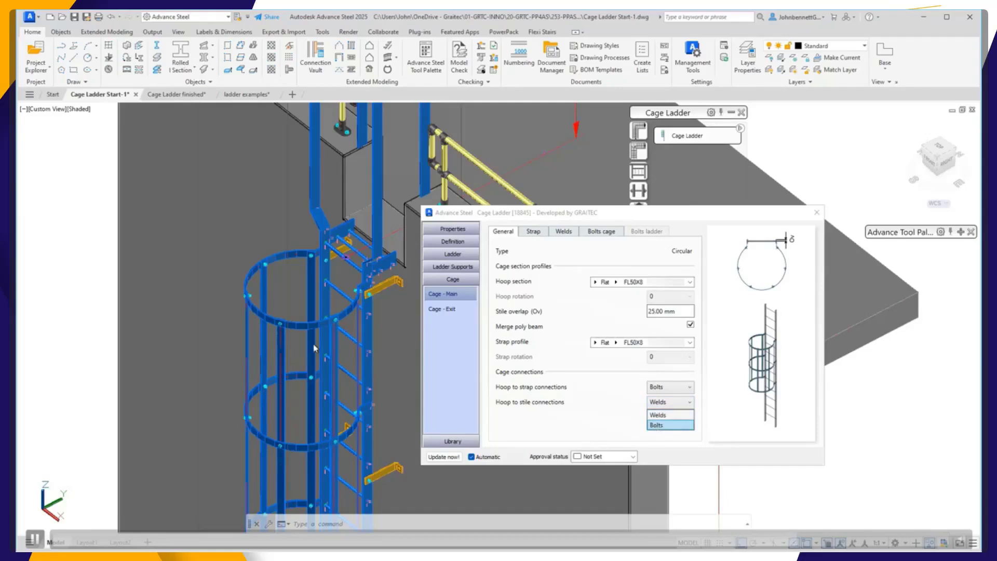
click(366, 299)
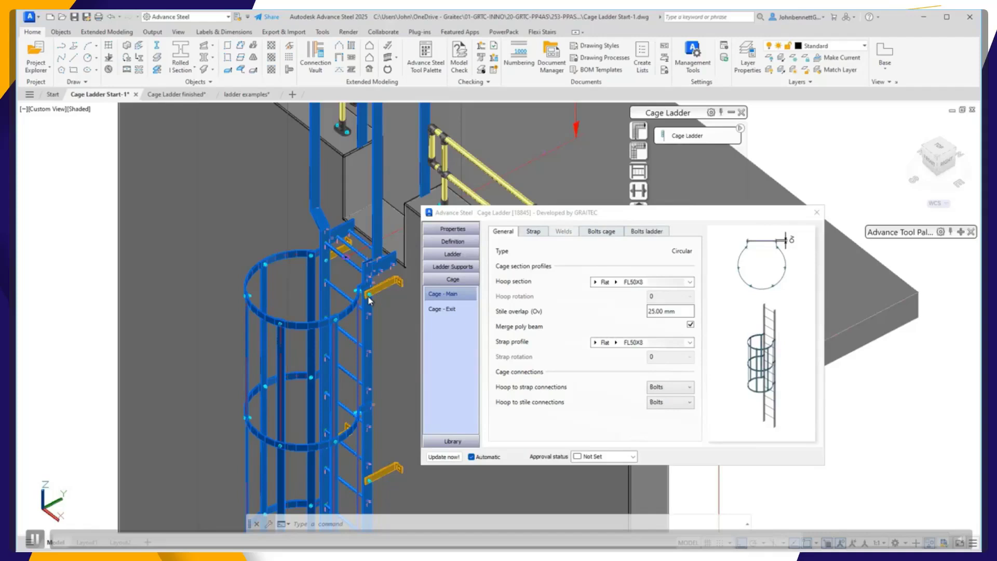
click(598, 234)
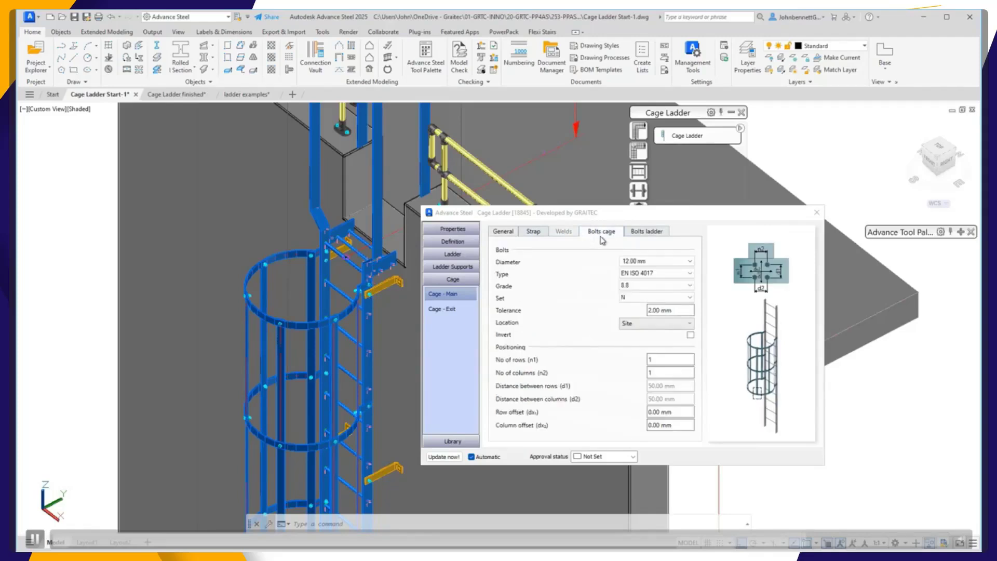
click(642, 234)
click(607, 233)
Step: Enable the exit cage with the same settings as the main cage and set its exit height to 1580 mm
click(431, 312)
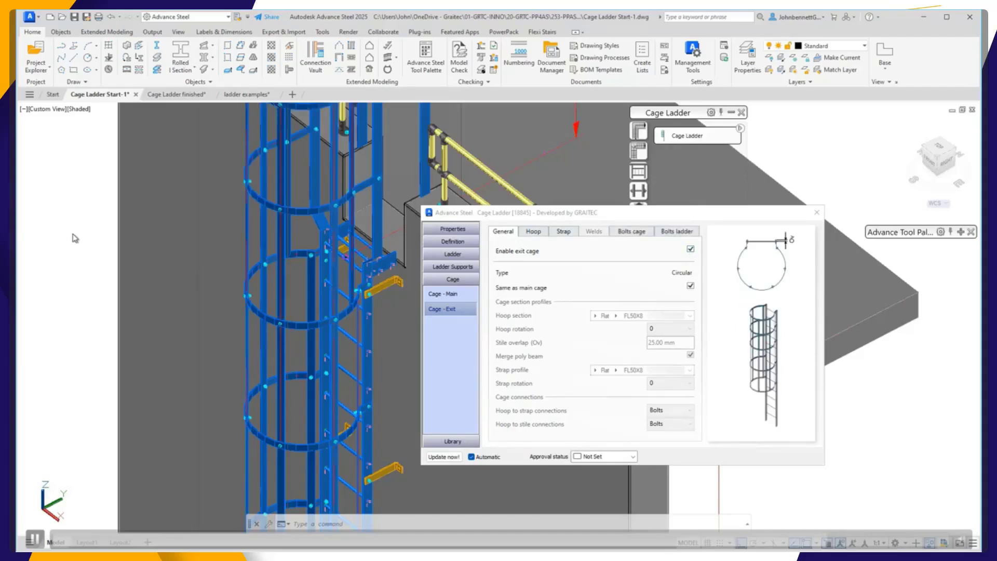
middle_drag(70, 239, 42, 373)
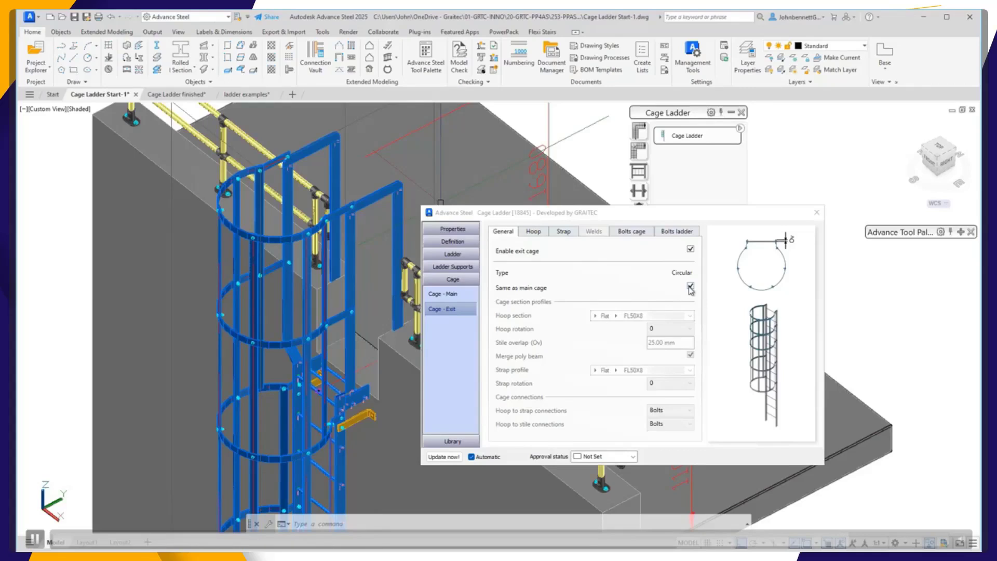
click(532, 232)
drag(649, 252, 676, 253)
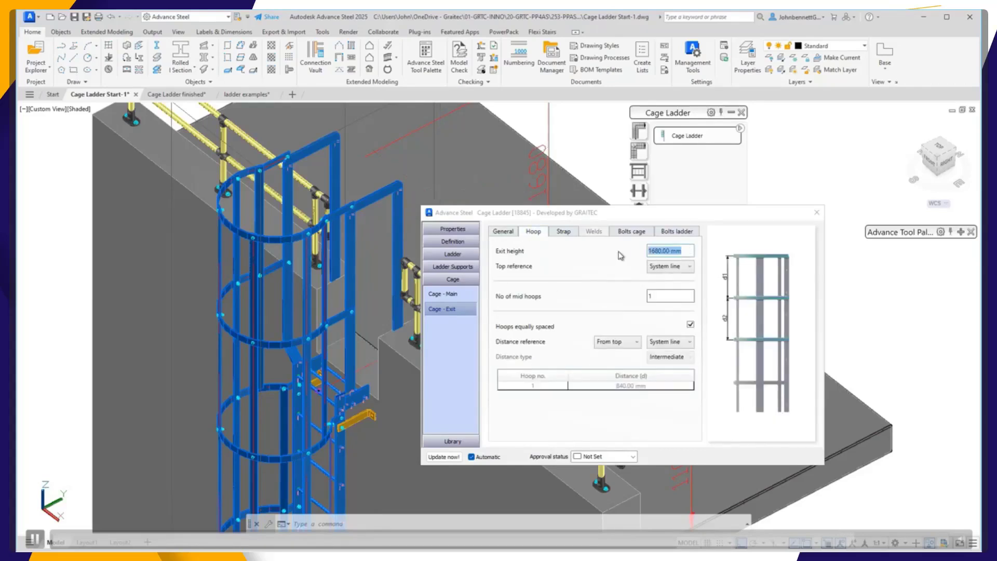
text(1580)
key(Return)
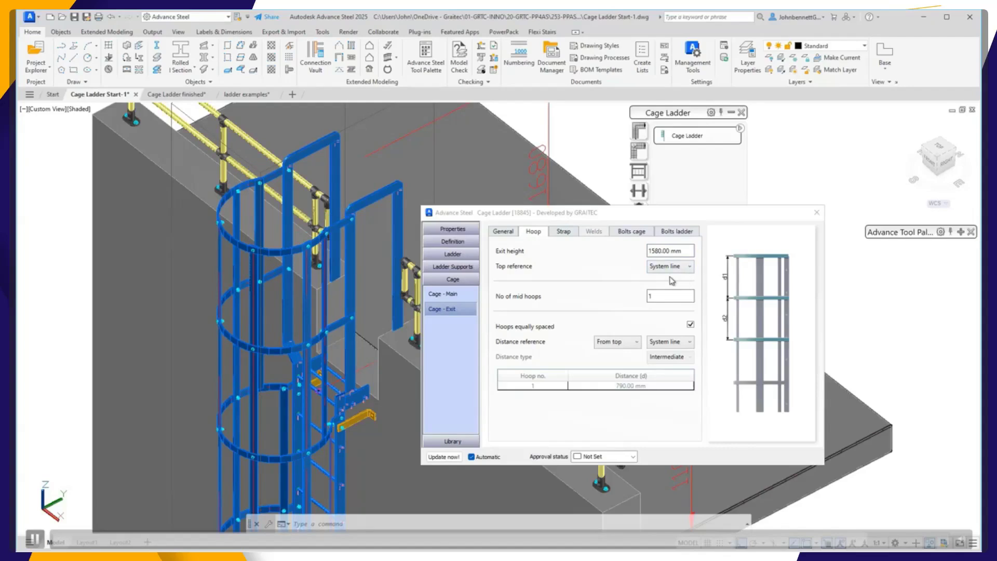
Step: Check the exit cage's top reference options and set its number of mid hoops to 2
click(669, 271)
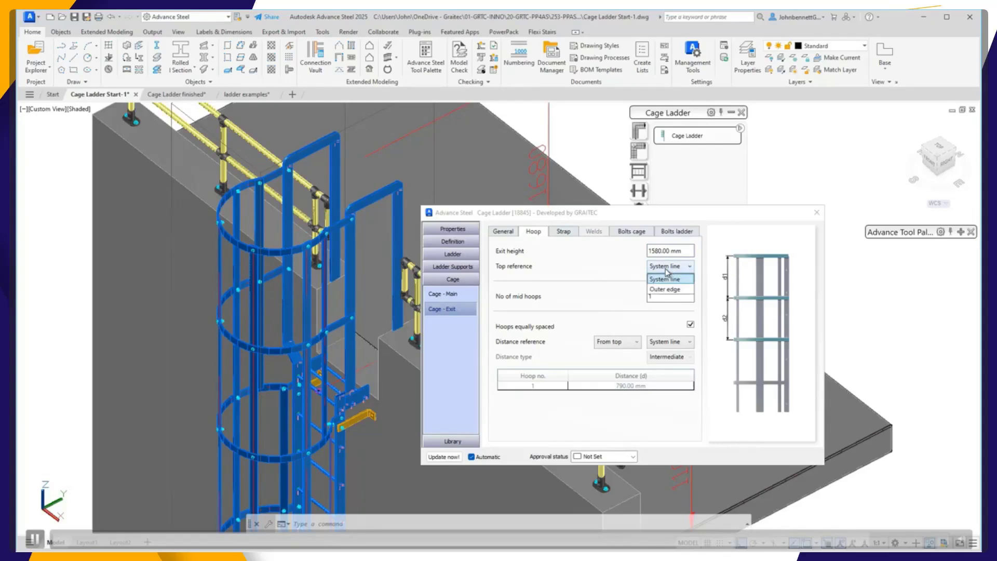
click(601, 256)
double_click(662, 296)
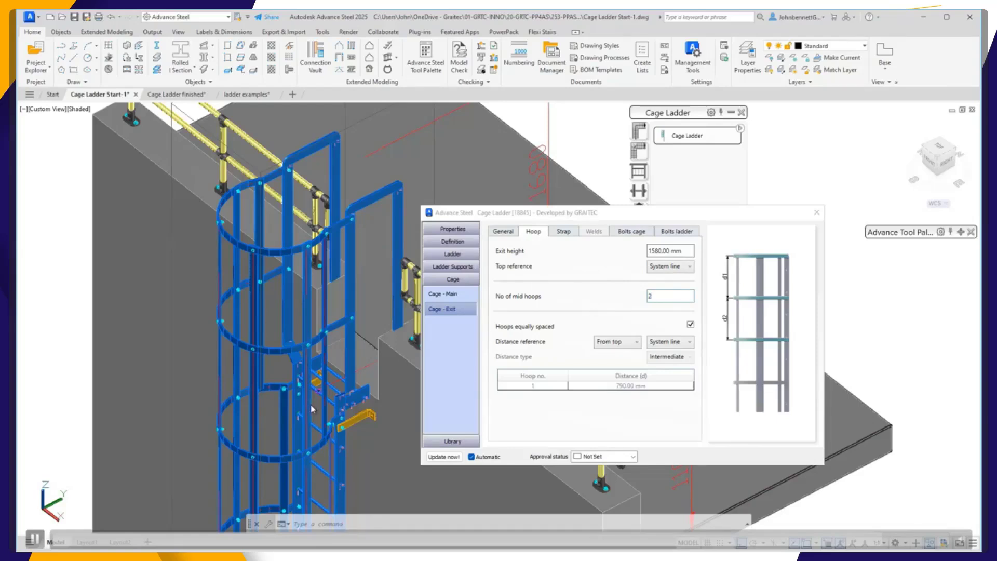
key(Tab)
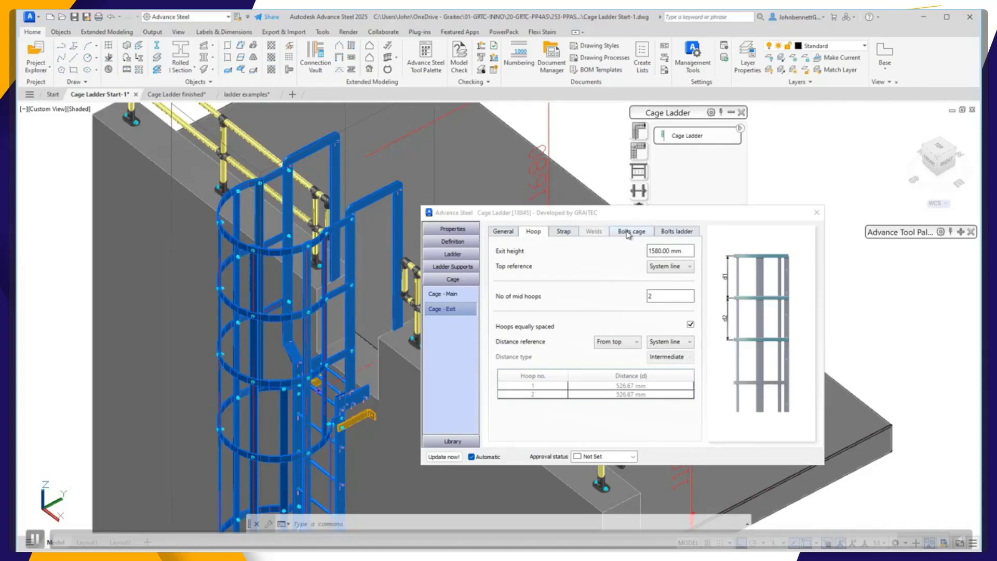
Step: Review the exit cage's strap and bolt settings and the ladder library, and close the cage ladder properties
click(564, 232)
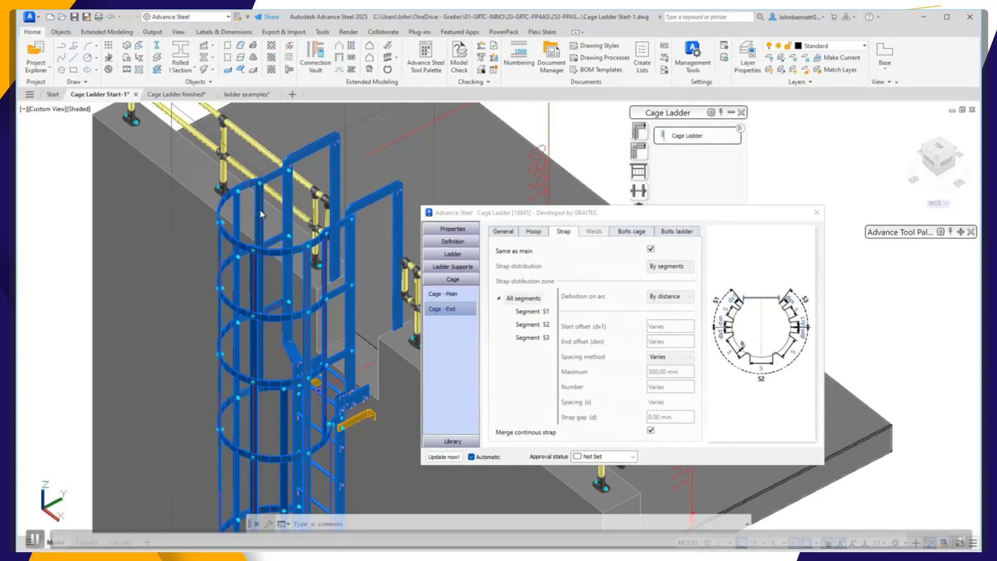
click(628, 233)
click(680, 233)
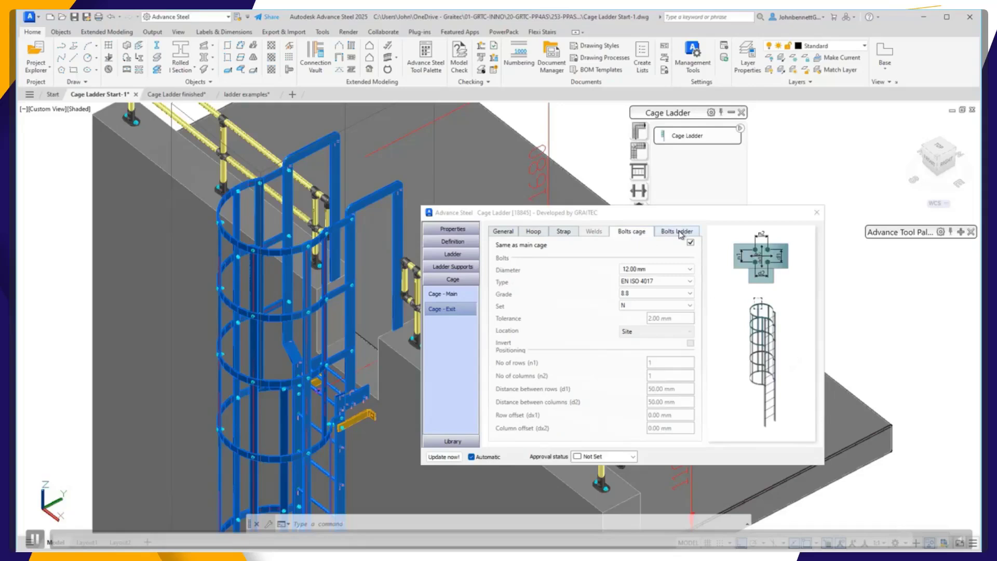
click(680, 233)
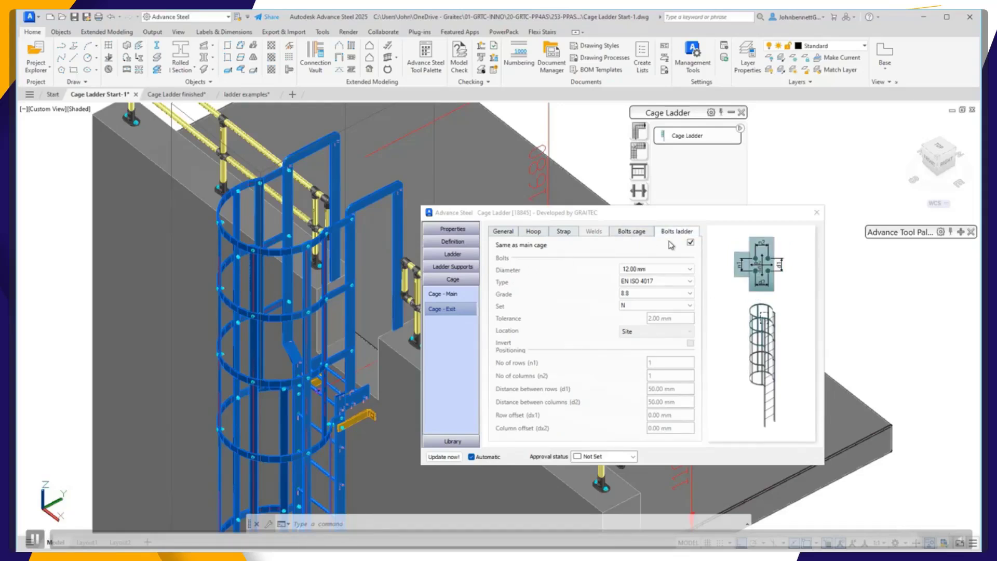
click(632, 235)
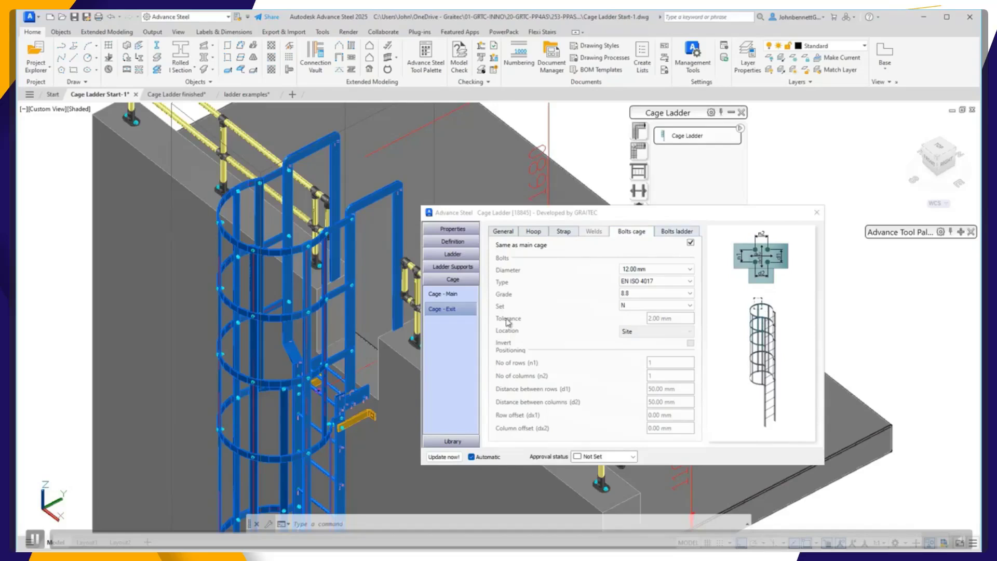
click(446, 442)
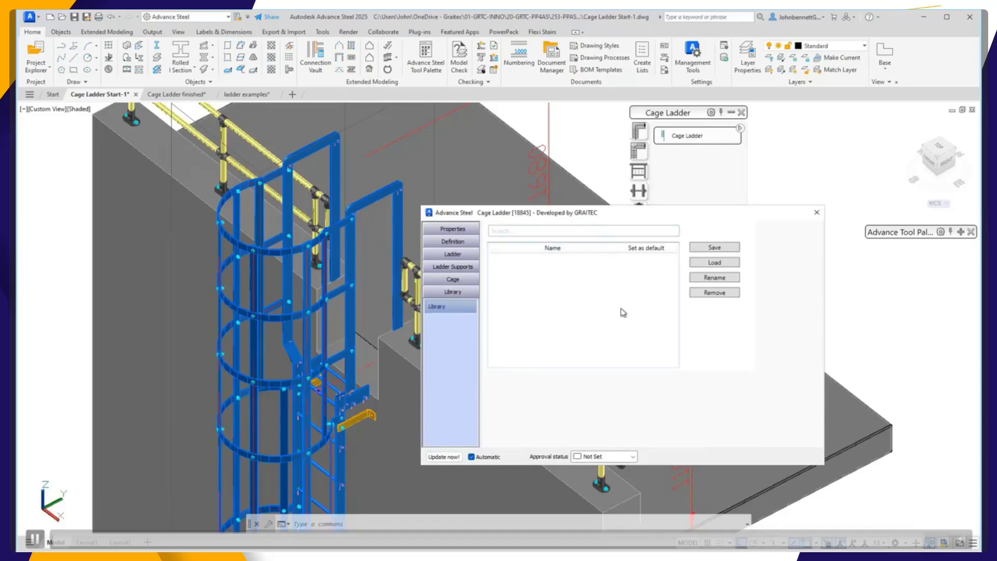
click(817, 213)
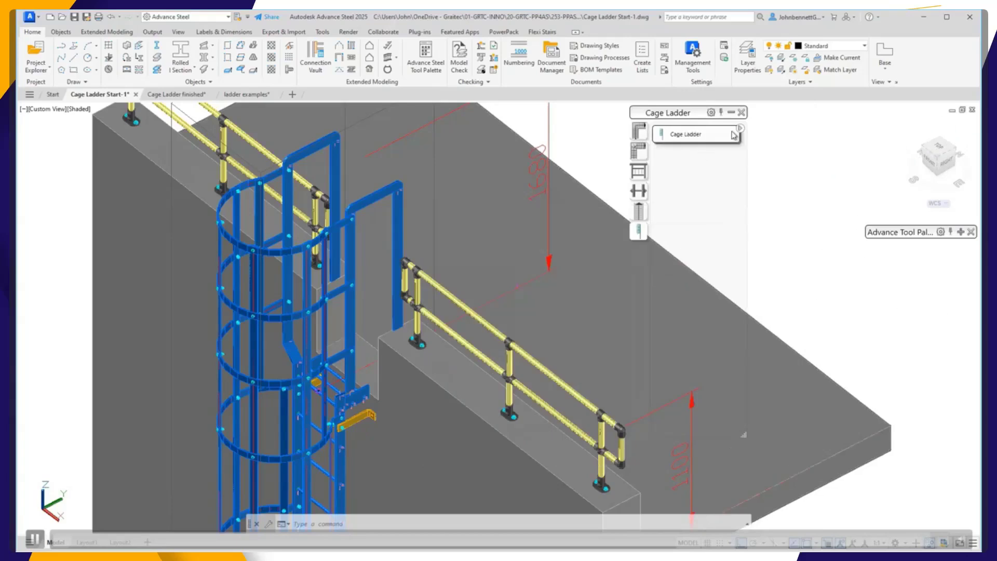
Step: Switch to the Cage Ladder finished drawing and inspect the completed ladder at the roof edge
click(185, 96)
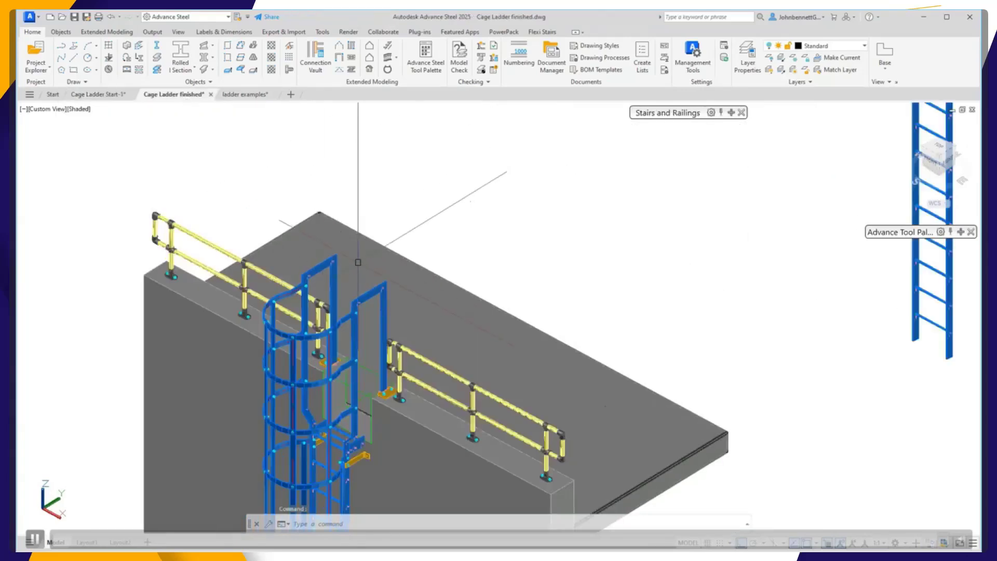
scroll(335, 364, up, 2)
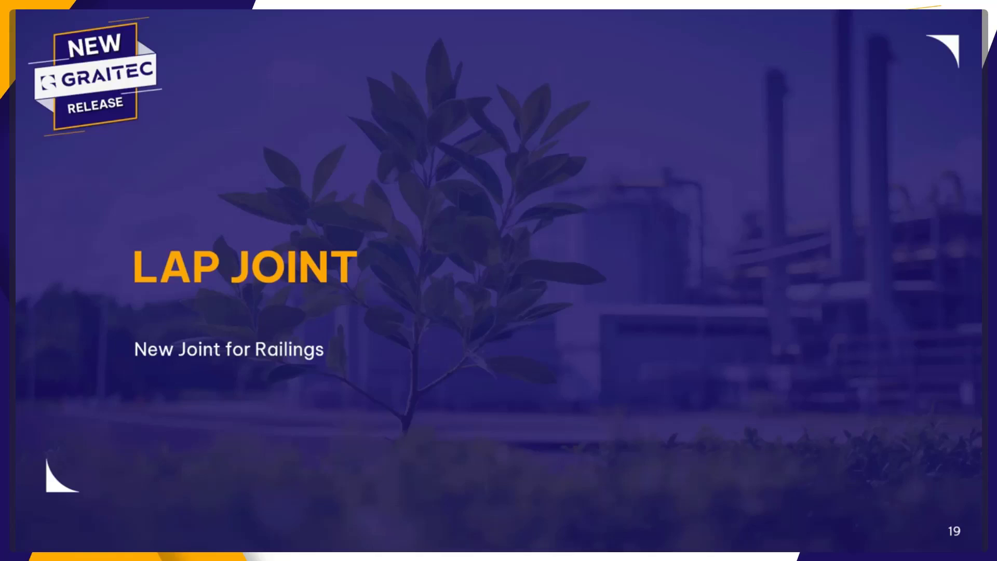
key(Right)
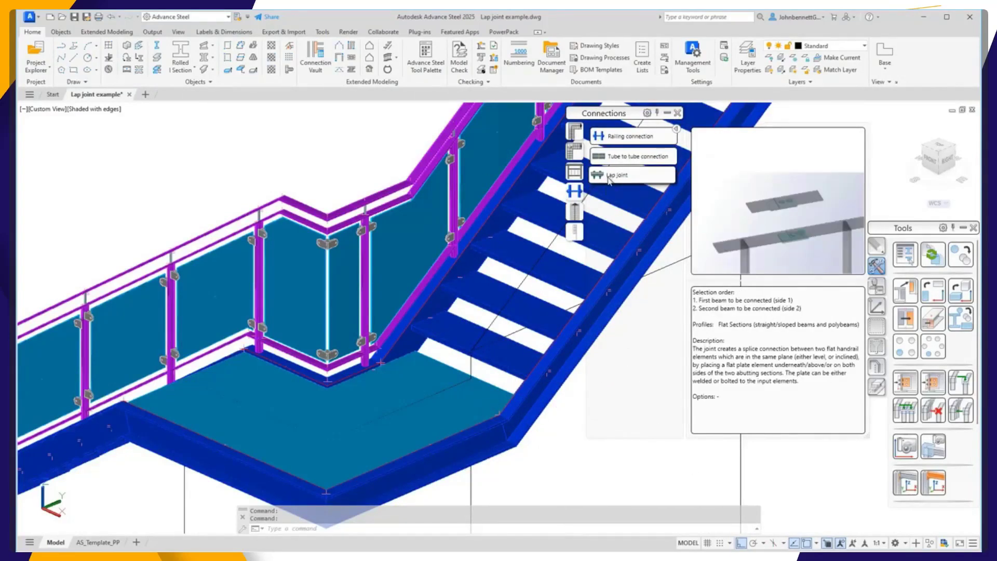
Step: Insert a Lap joint between the two abutting flat sections of the sloped top handrail
click(609, 177)
scroll(187, 223, up, 5)
shift+middle_drag(271, 218, 247, 234)
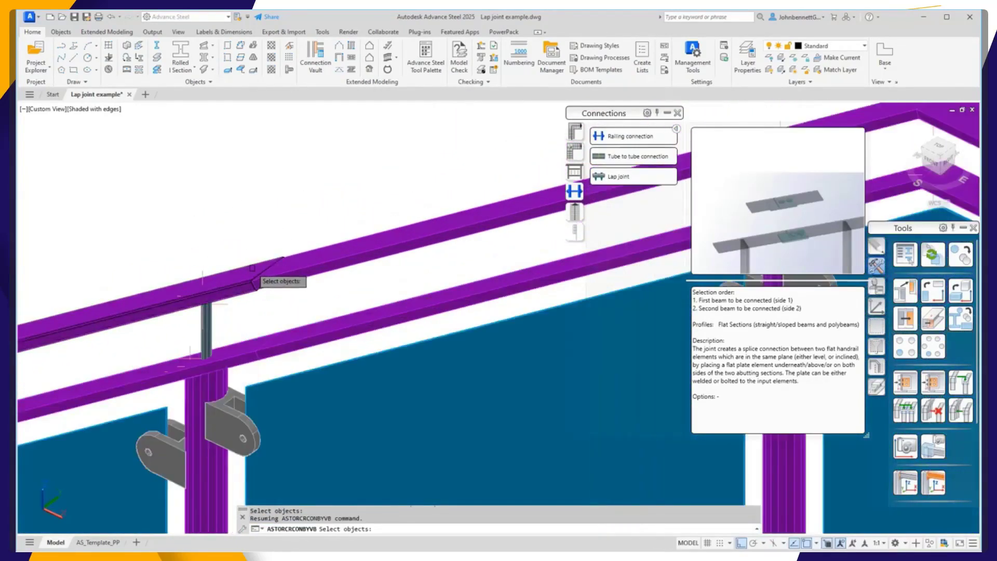
click(251, 264)
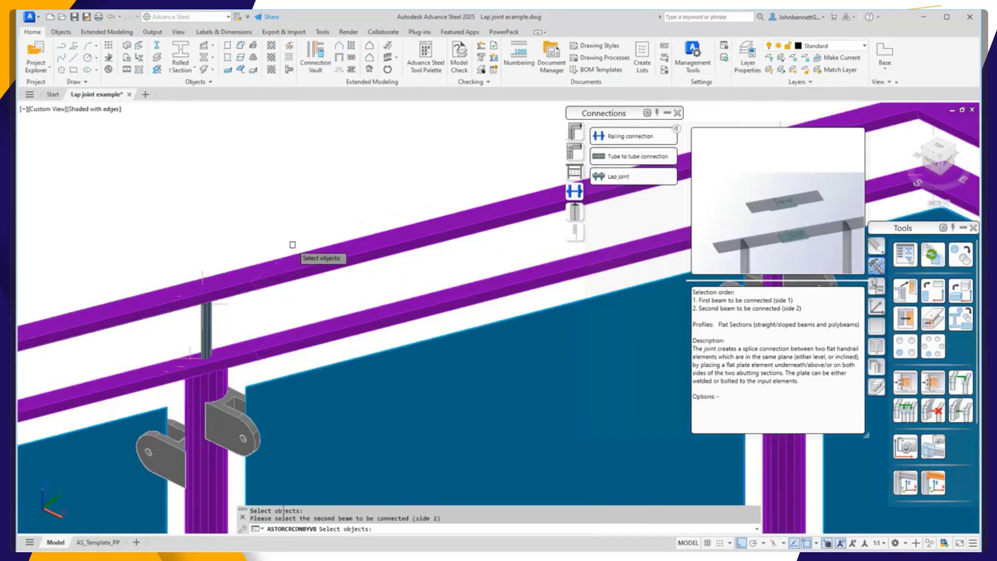
click(275, 256)
key(Return)
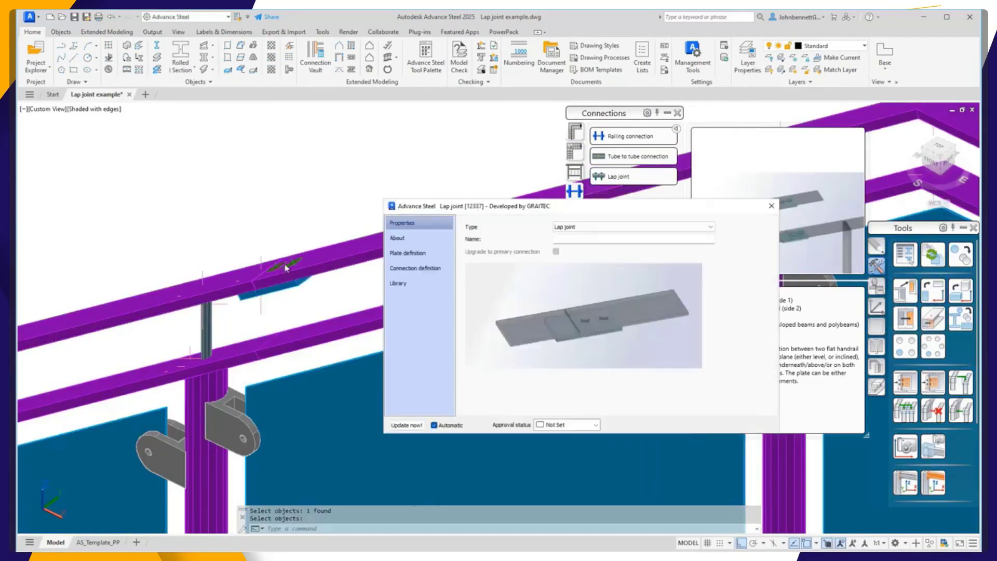
Step: Set the lap joint plate's thickness to 10 mm in its plate definition
shift+middle_drag(287, 310, 265, 336)
key(Escape)
click(408, 253)
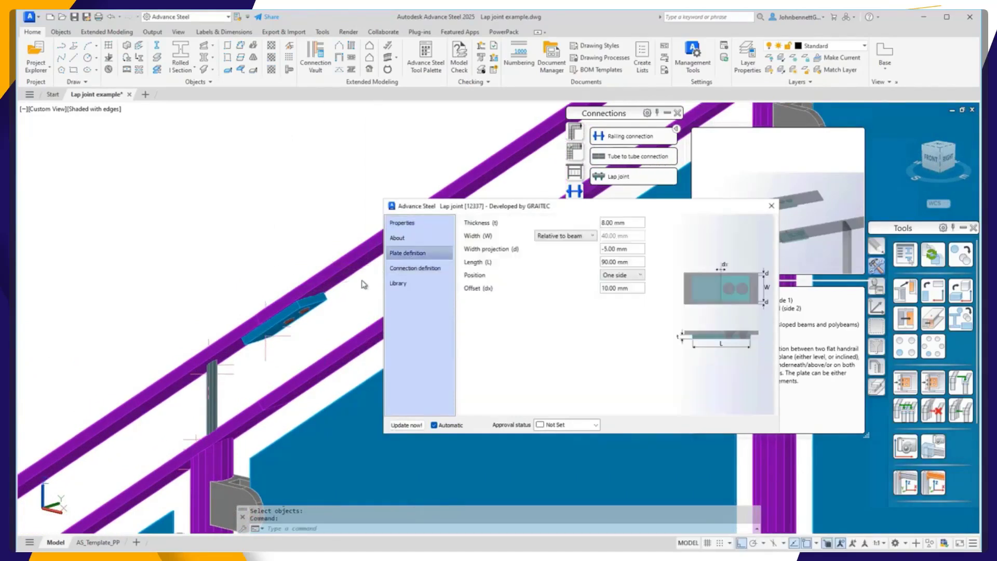
click(628, 222)
text(10)
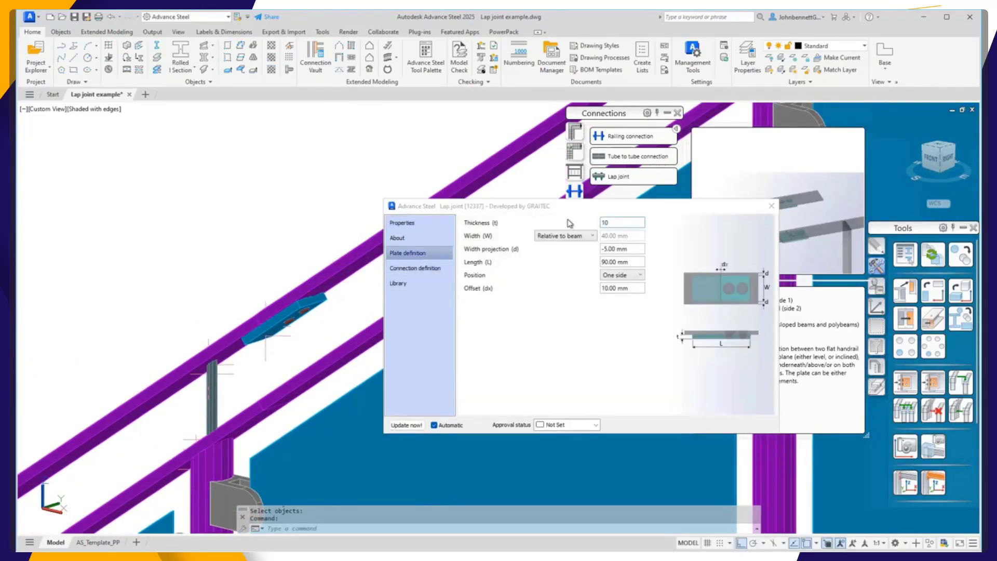
key(Return)
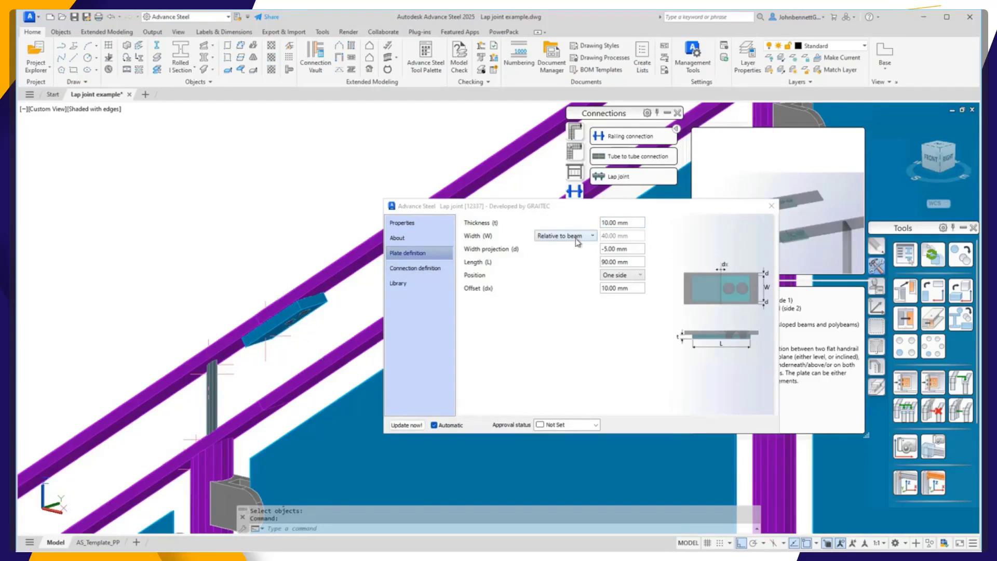
Step: Keep the lap plate's width relative to the beam and set its width projection to -10 mm
scroll(306, 334, up, 4)
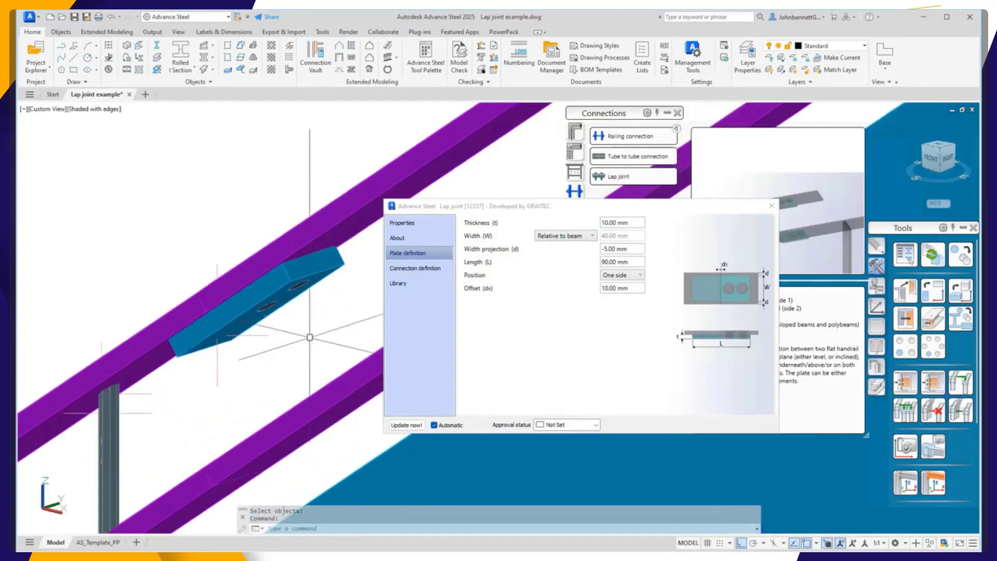
click(567, 238)
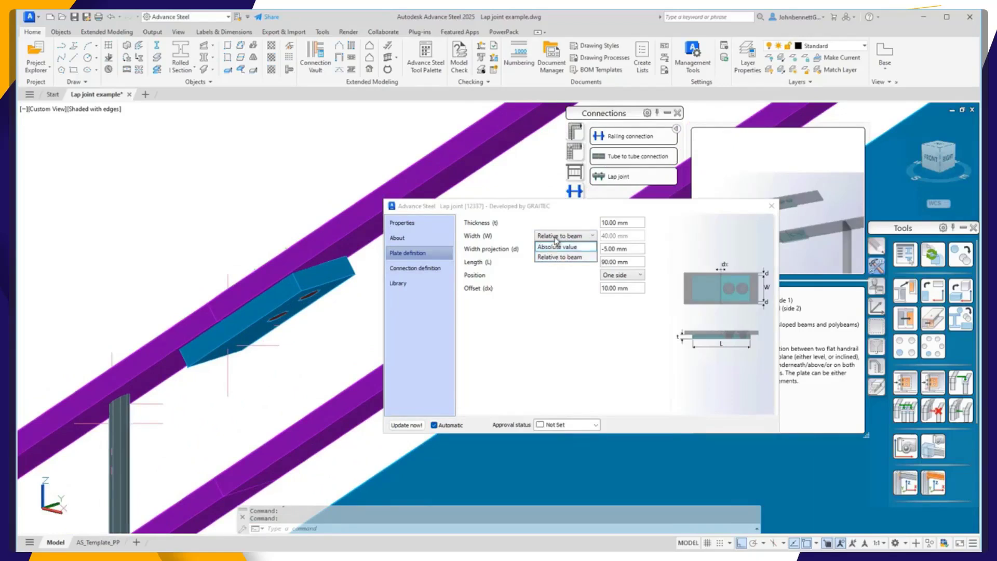
click(571, 258)
triple_click(630, 249)
key(BackSpace)
text(-10)
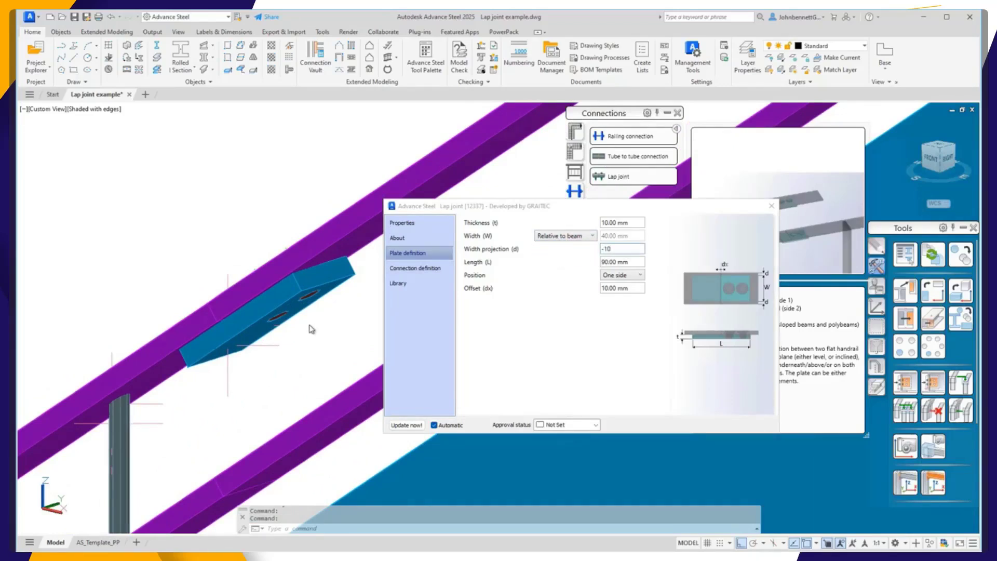
key(Return)
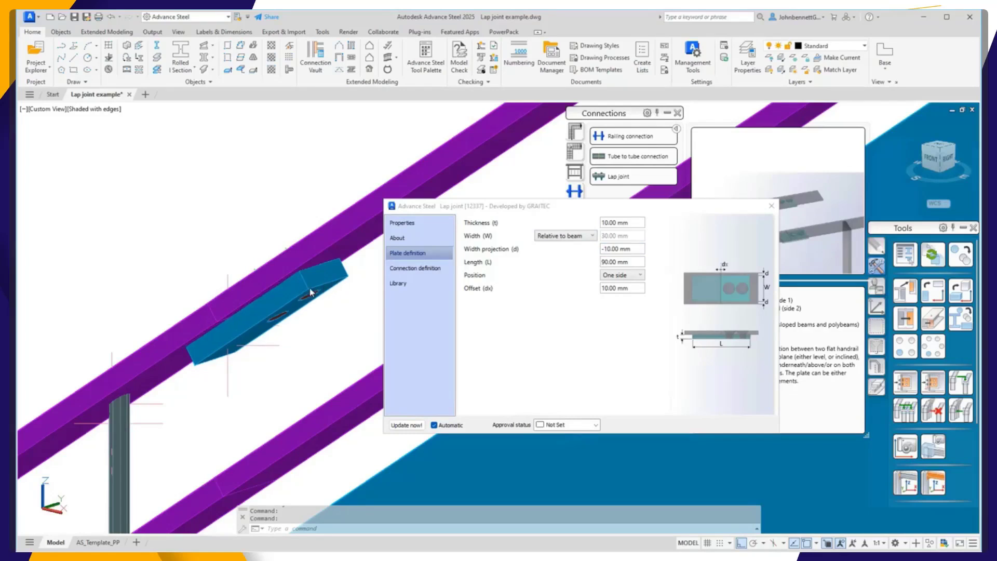
Step: Switch the lap plate's width to an absolute value of 40 mm
click(584, 236)
click(562, 254)
triple_click(628, 235)
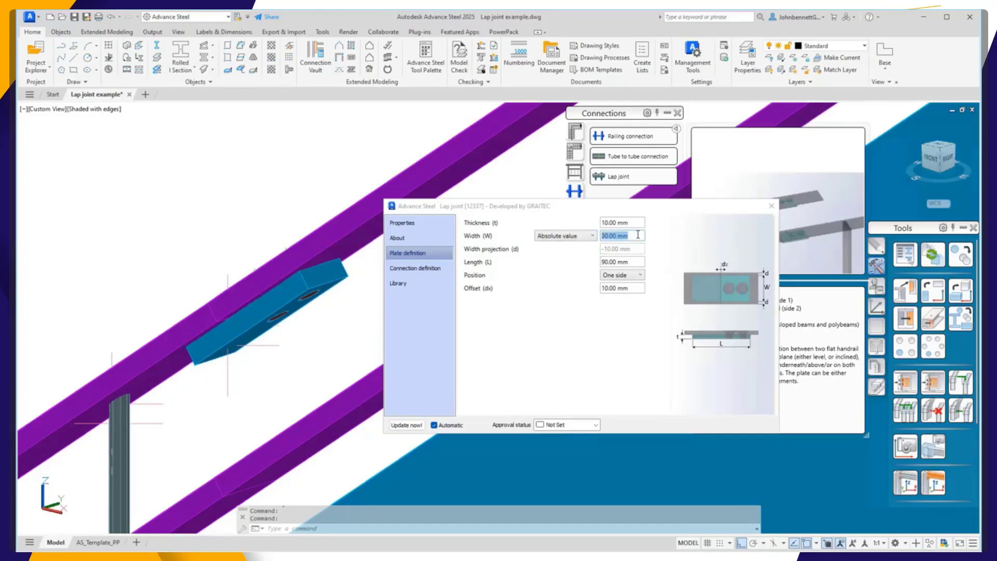
text(40)
key(Return)
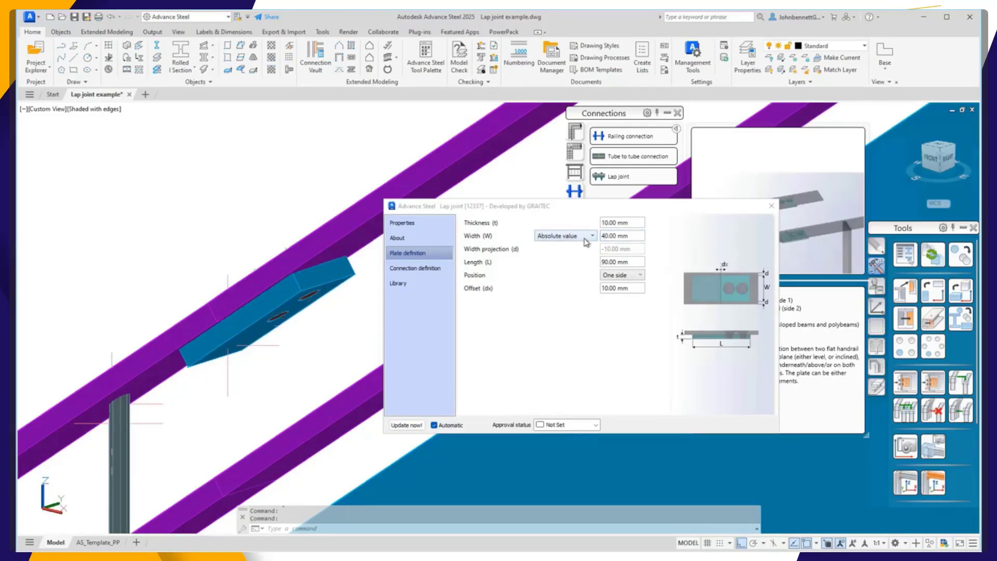
Step: Define the lap plate's width relative to the beam with a projection of -5 mm
click(592, 236)
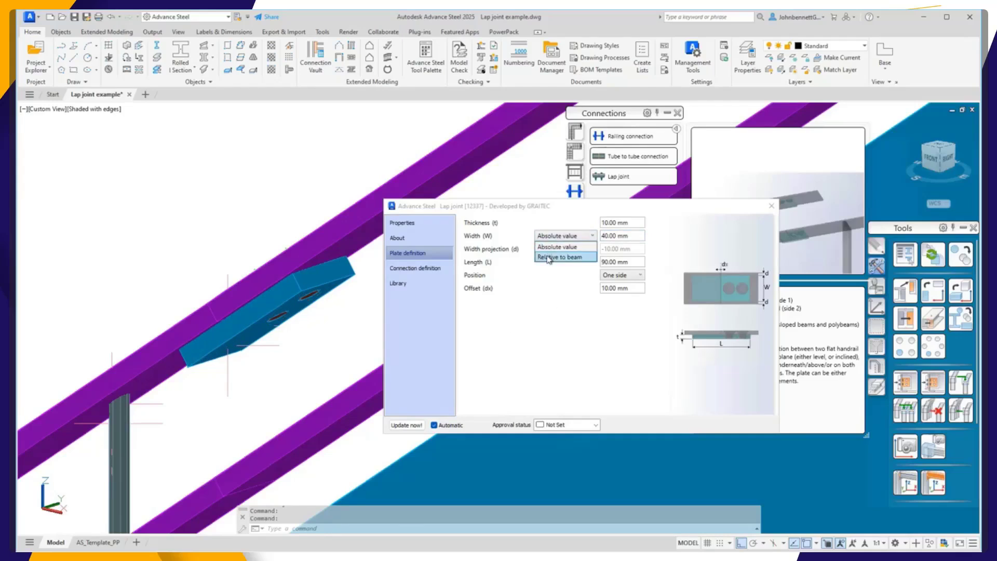
click(542, 255)
triple_click(625, 249)
text(-)
key(Return)
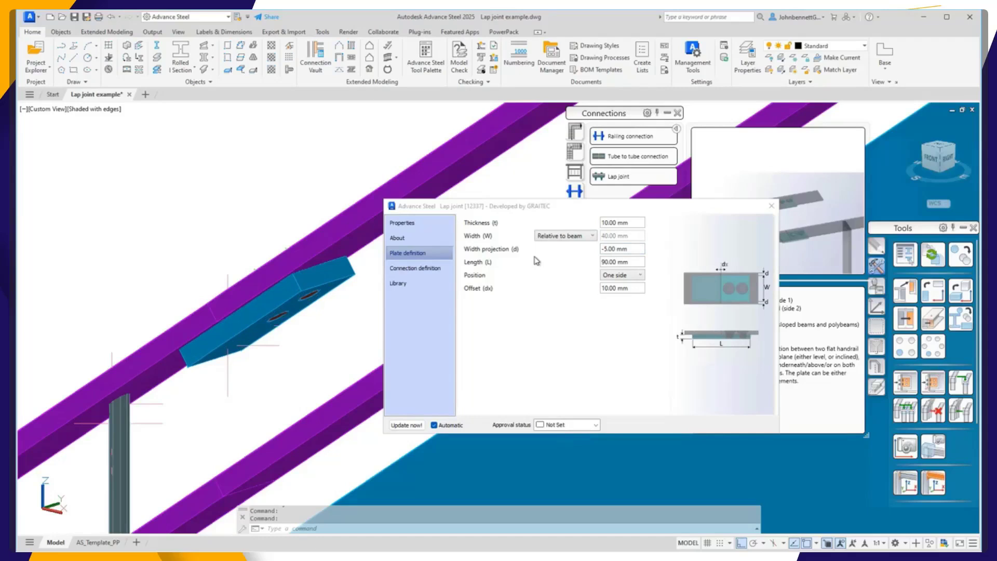
Step: Set the lap plate's length to 100 mm
triple_click(625, 261)
text(100)
key(Return)
Step: Try the lap plate's position as Other side and Both sides, and return it to One side
click(630, 280)
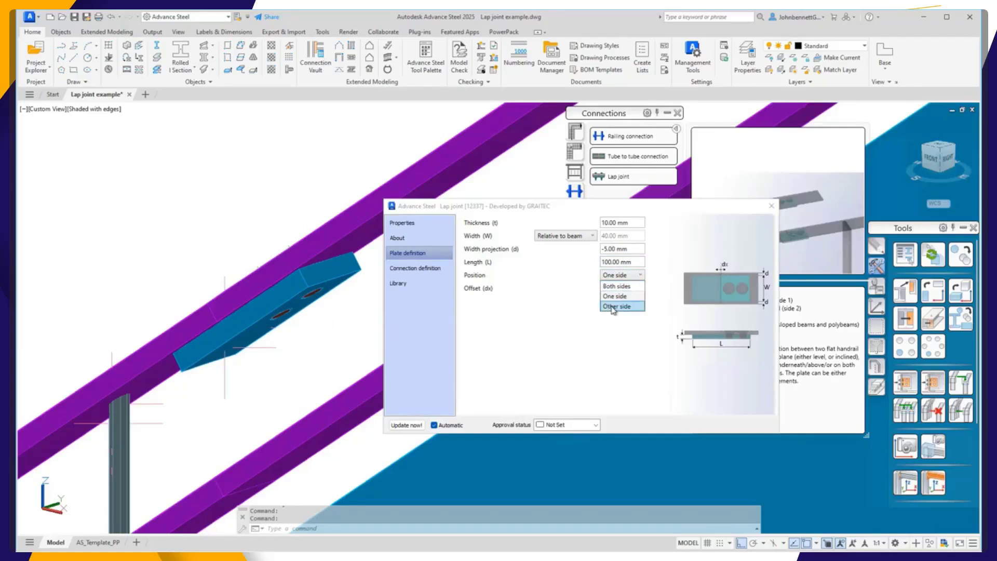
click(616, 307)
click(621, 275)
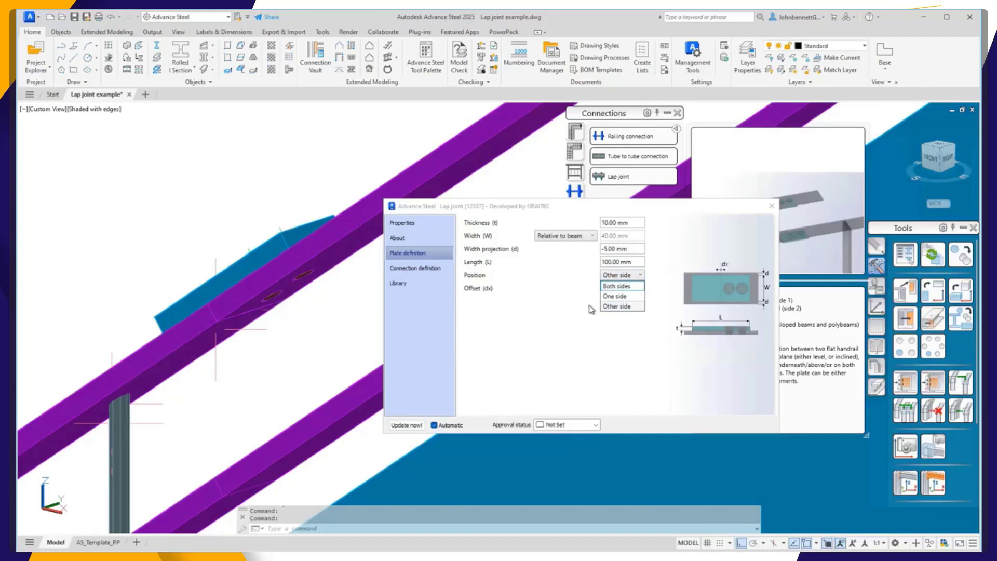
click(617, 284)
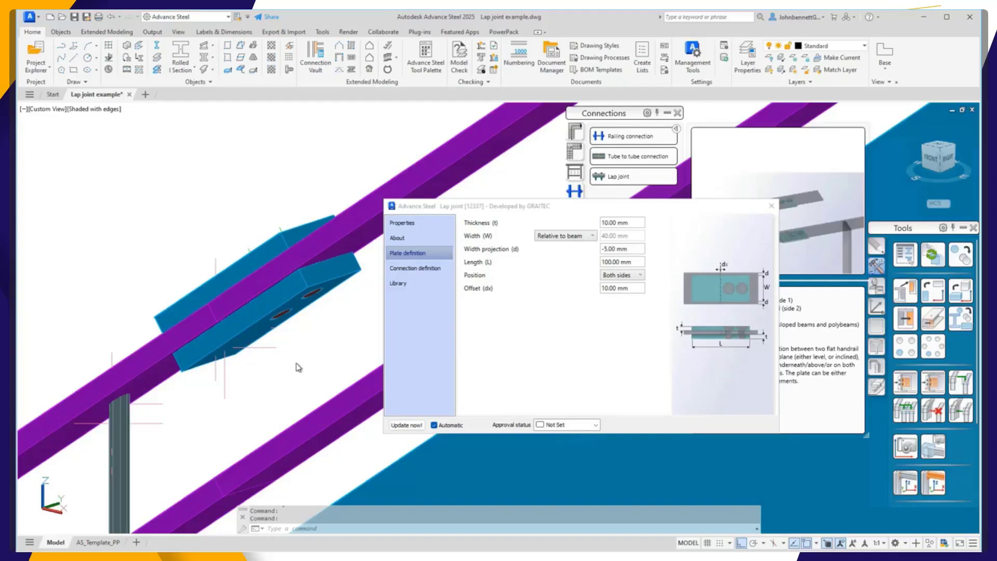
click(627, 275)
click(613, 292)
click(628, 276)
click(565, 306)
Step: Try a lap plate offset of 5 mm and set it back to 10 mm
click(630, 287)
drag(630, 286, 559, 300)
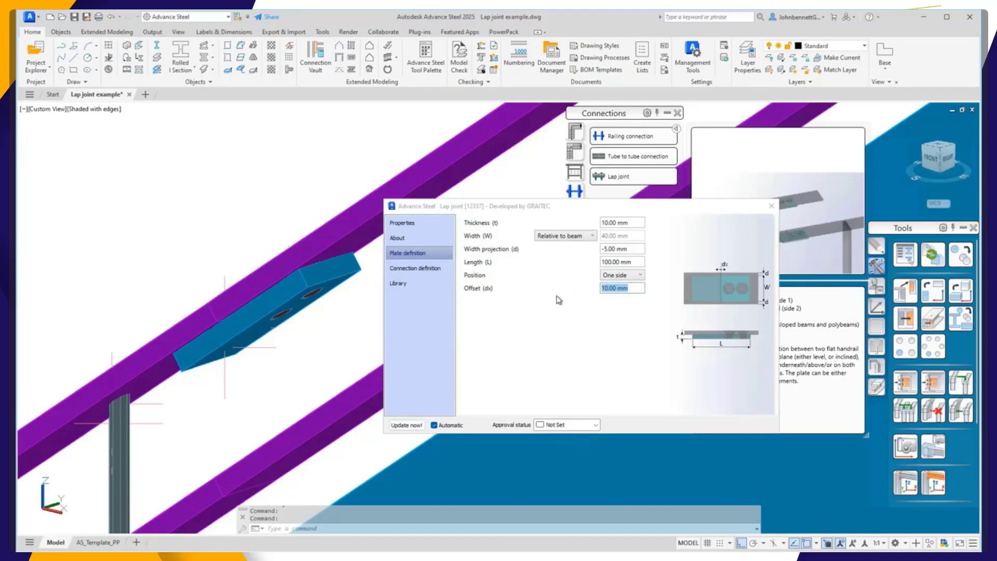
text(5)
key(Tab)
drag(631, 287, 564, 299)
text(10)
key(Tab)
Step: Review the connection type, weld type and weld location options for Side 1 of the lap joint
click(431, 269)
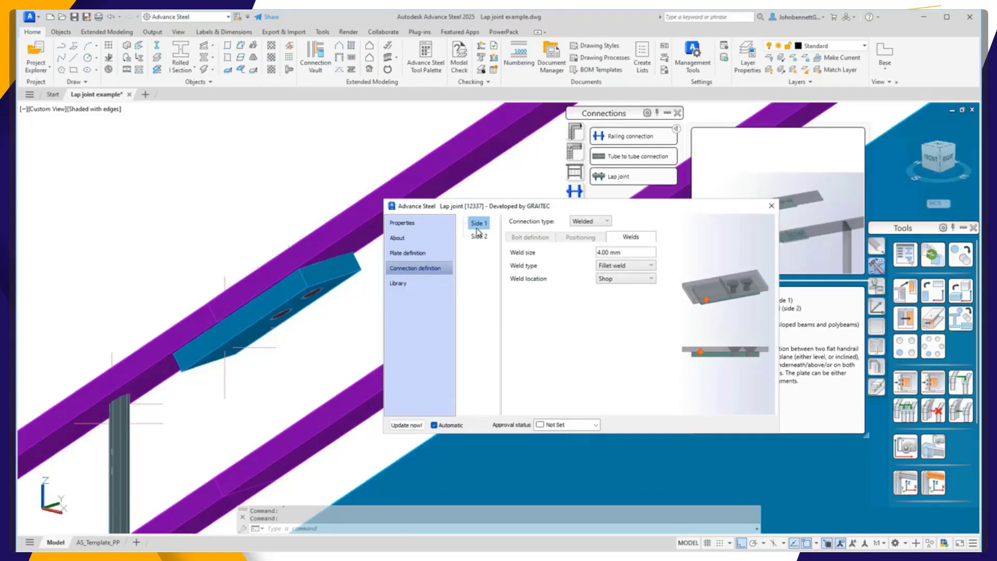
click(597, 222)
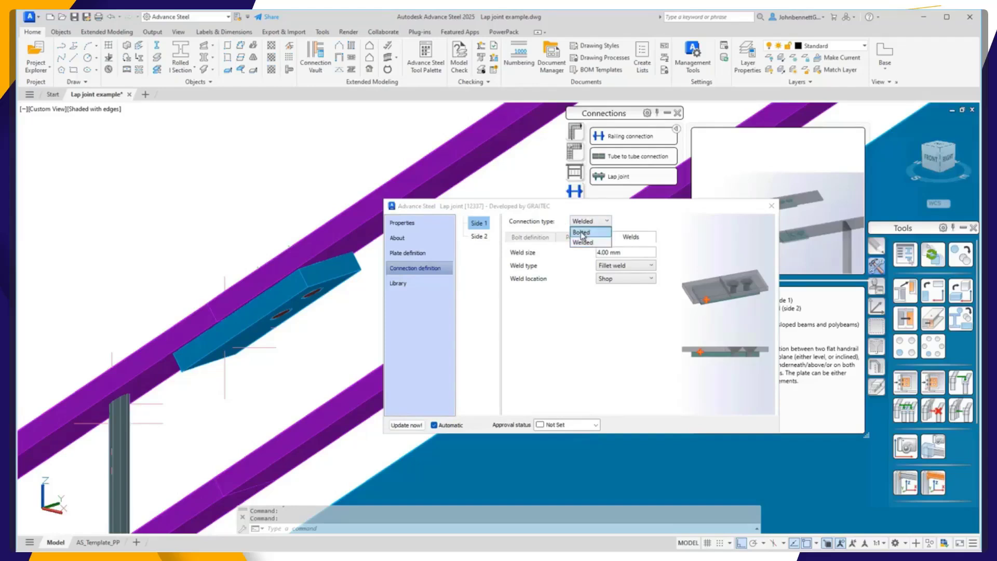
click(558, 288)
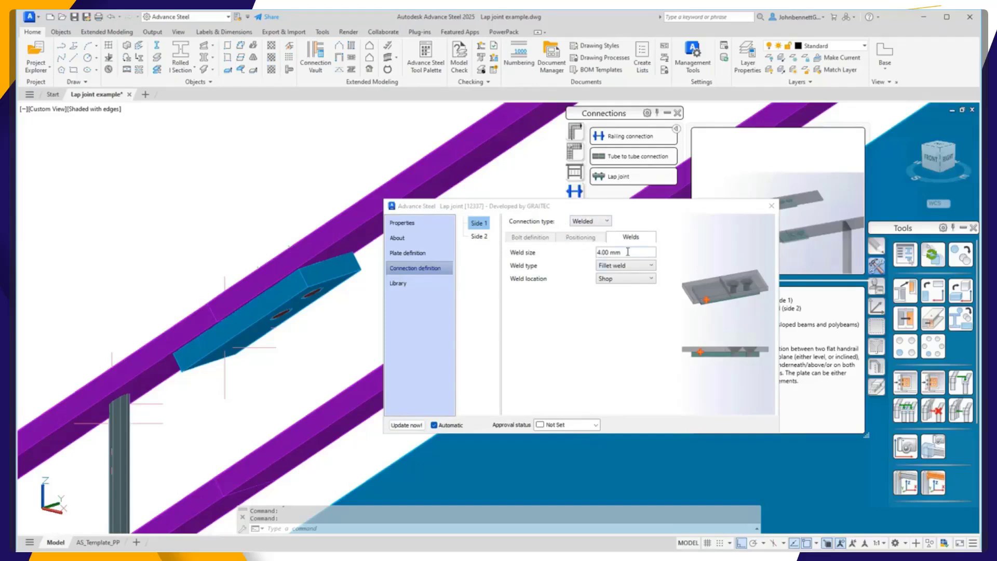
click(616, 271)
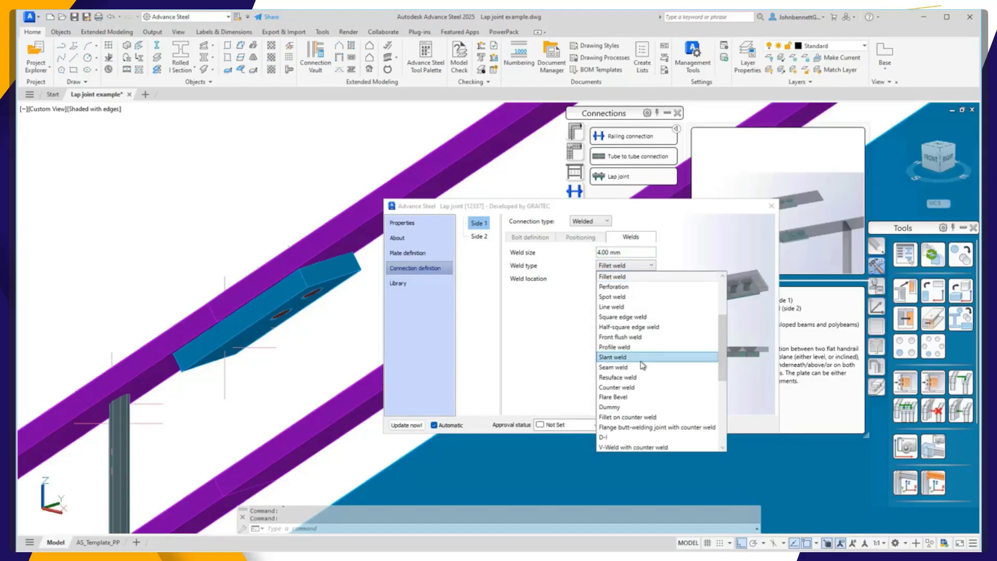
click(580, 319)
click(624, 280)
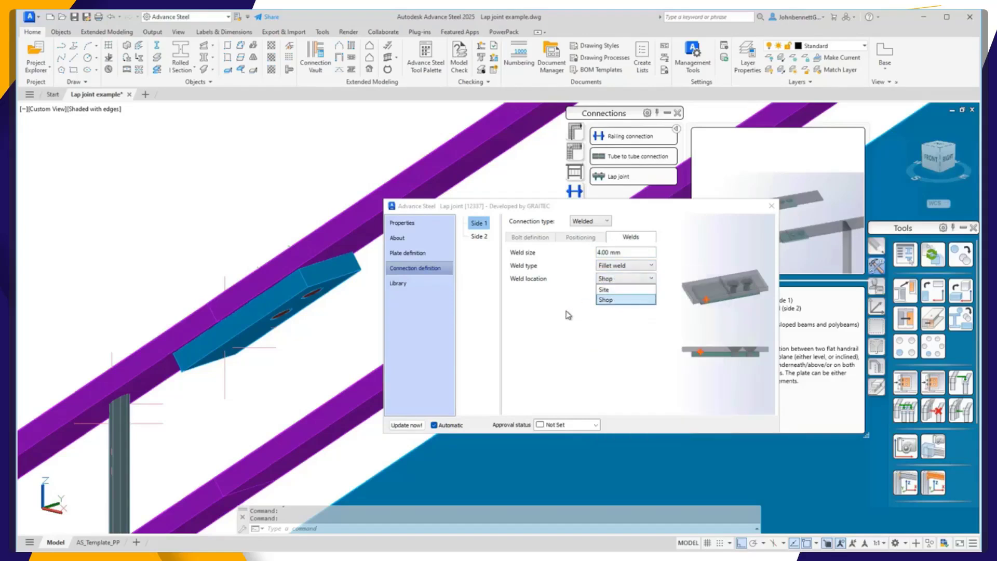
click(552, 325)
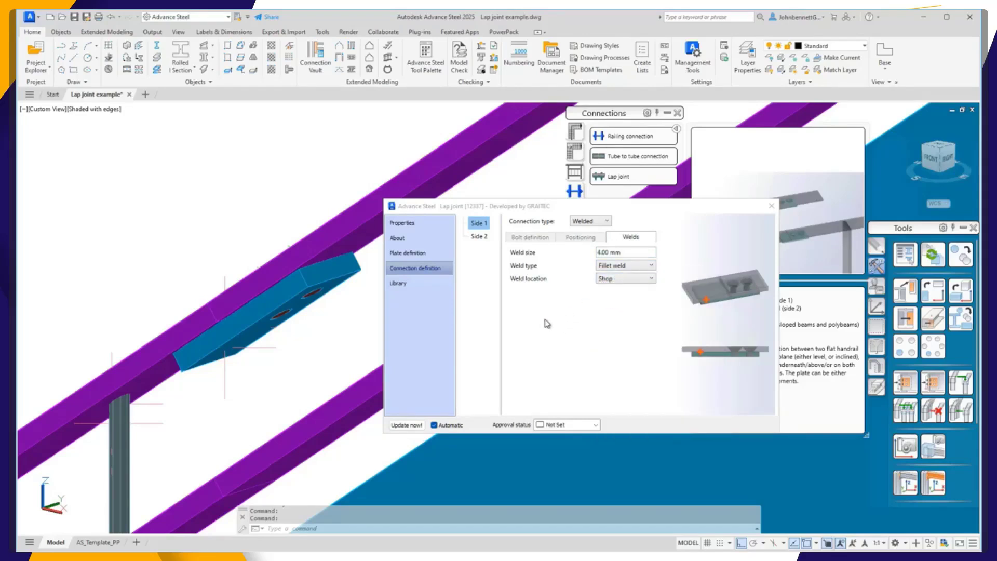
Step: Keep the Side 2 connection bolted and set its bolt diameter to 8 mm
click(479, 236)
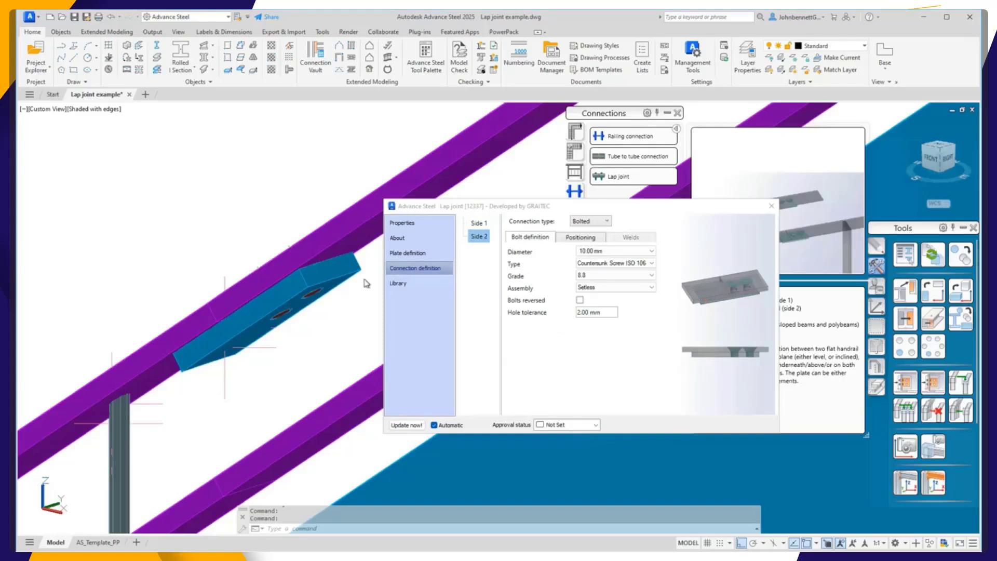
click(592, 223)
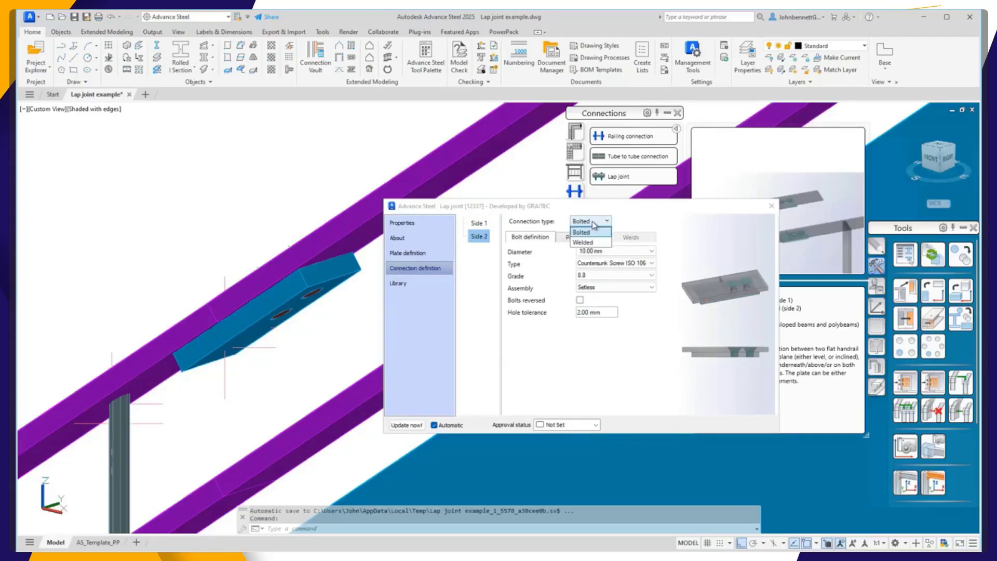
click(586, 233)
click(613, 251)
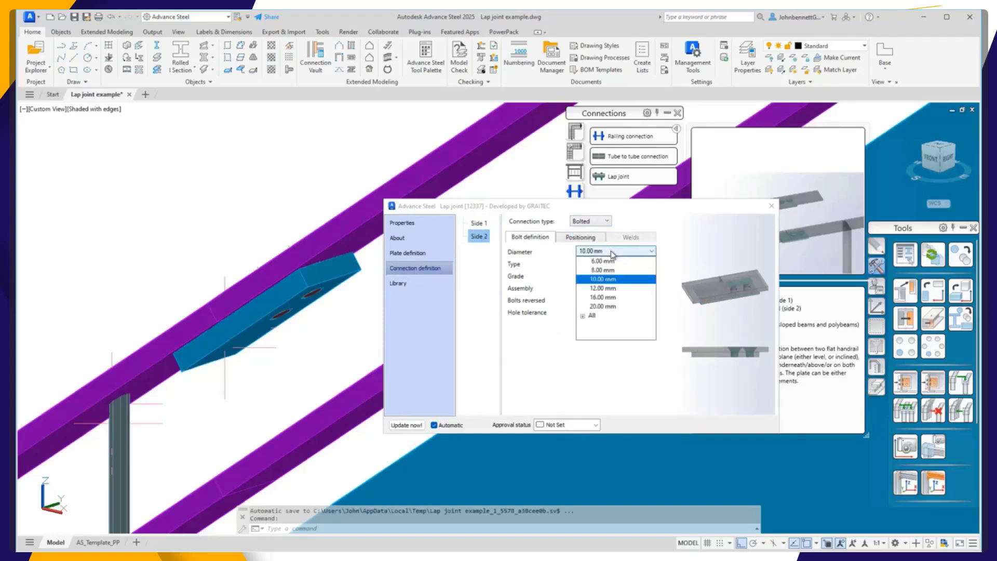
click(600, 269)
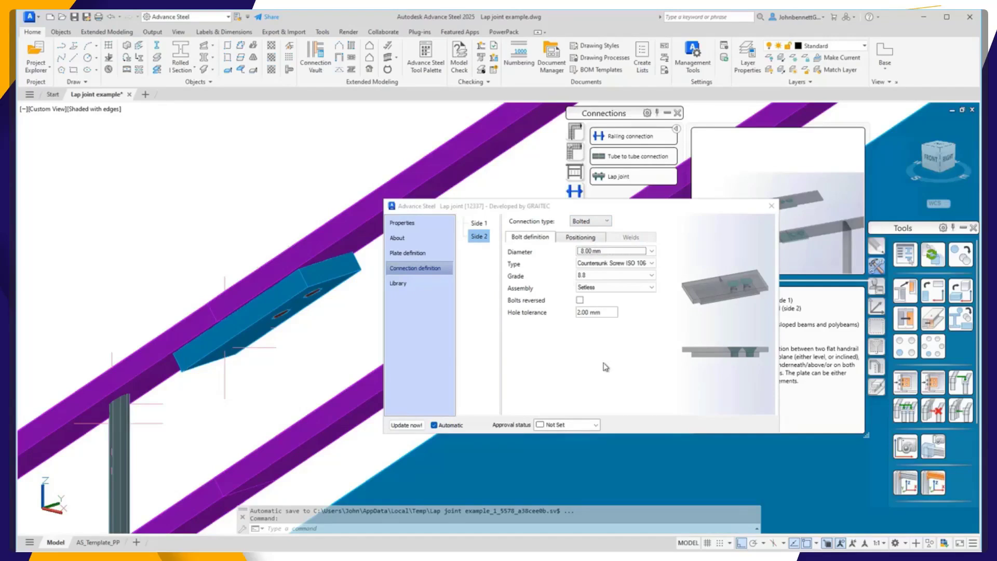
Step: Review the available bolt types and assembly options for Side 2
click(645, 263)
mouse_move(606, 459)
mouse_down()
mouse_move(614, 459)
mouse_move(588, 458)
mouse_up()
click(674, 396)
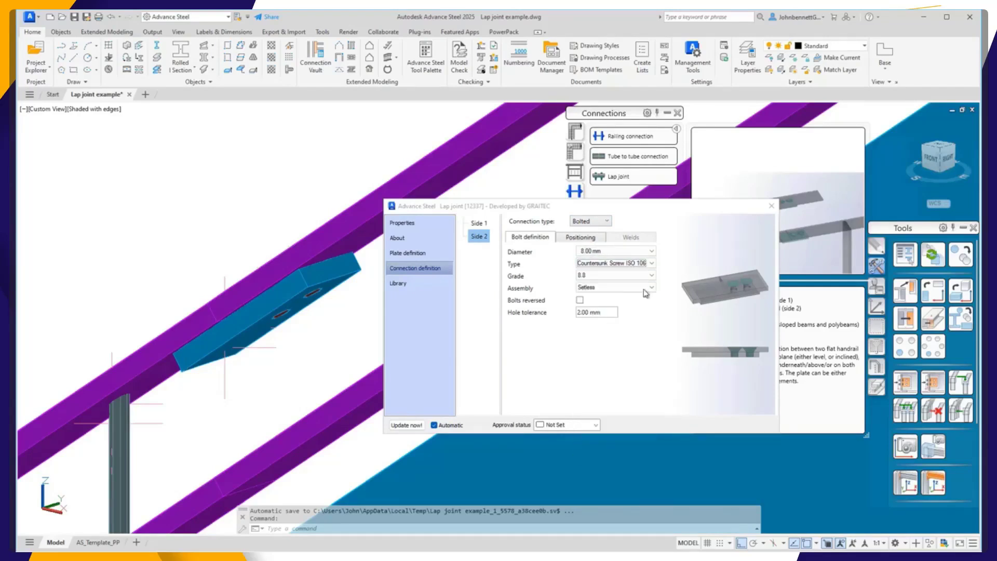
click(646, 286)
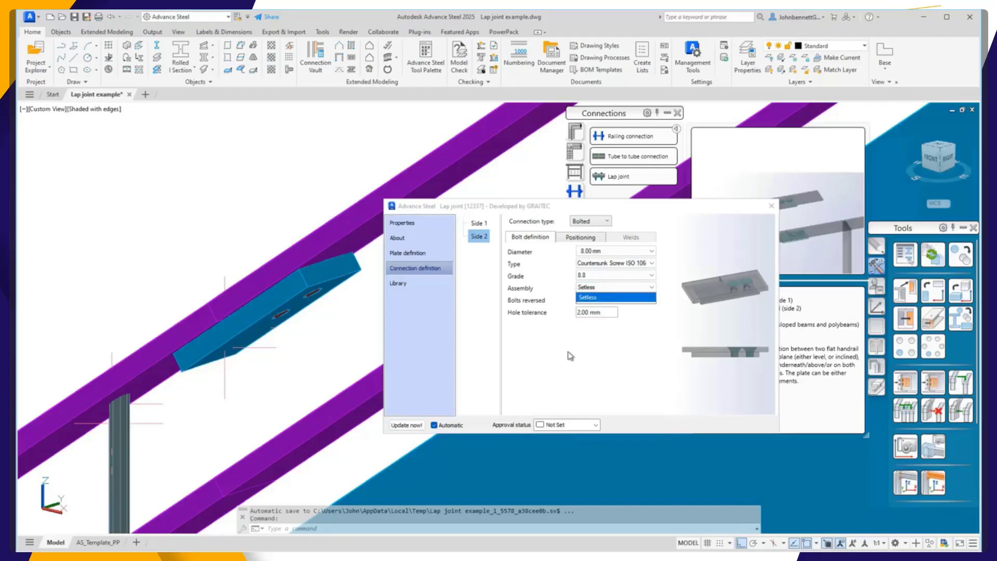
click(568, 372)
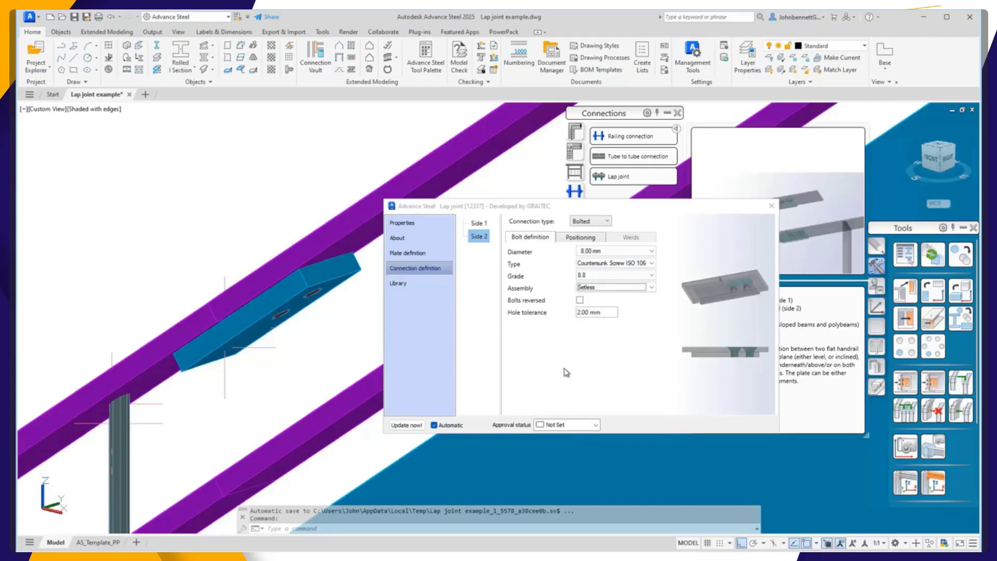
Step: Try reversing the Side 2 bolts and restore their original direction
click(580, 301)
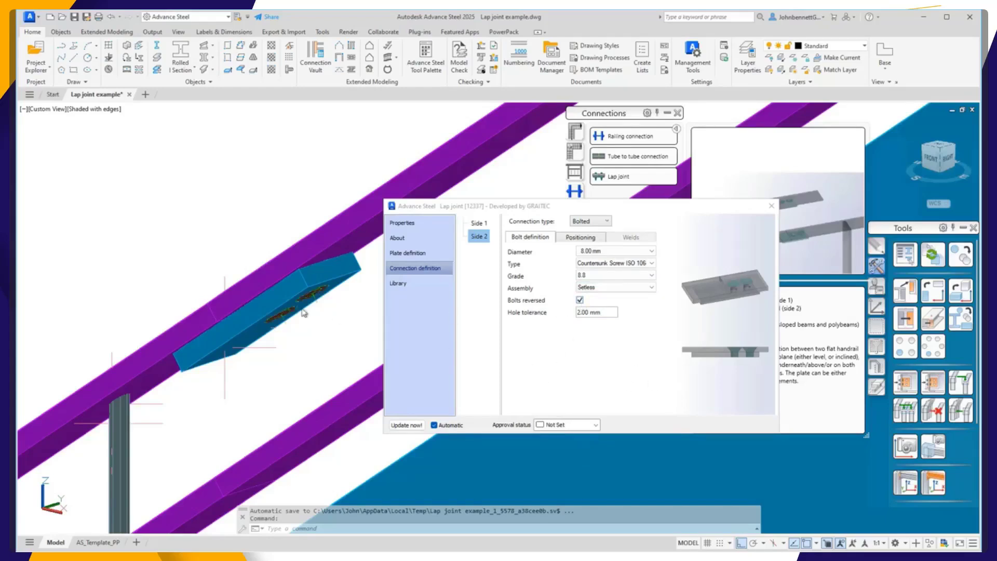
click(580, 301)
click(580, 300)
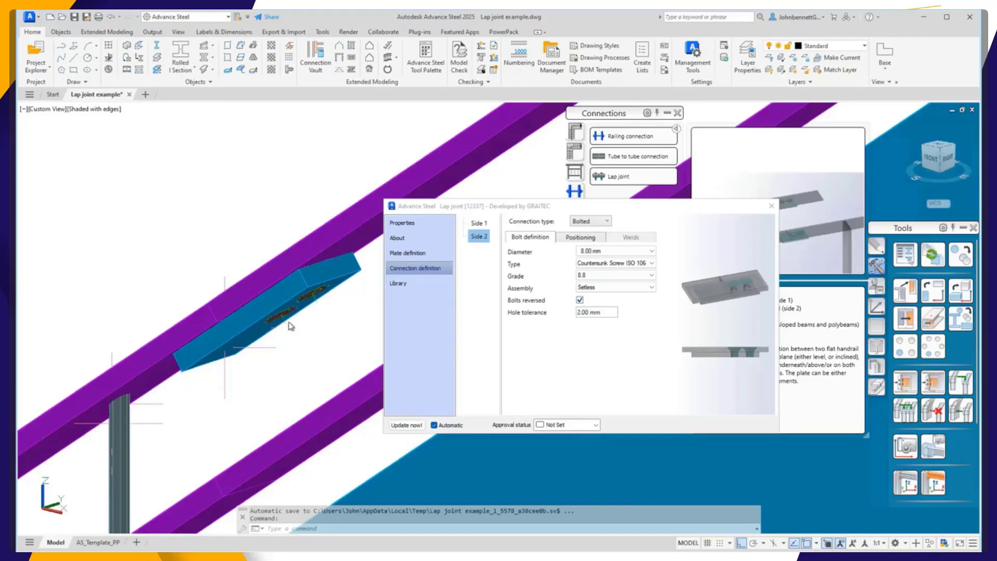
click(580, 301)
Step: In the Side 2 bolt positioning, try a distance between columns of 20 mm and return it to 25 mm
click(577, 238)
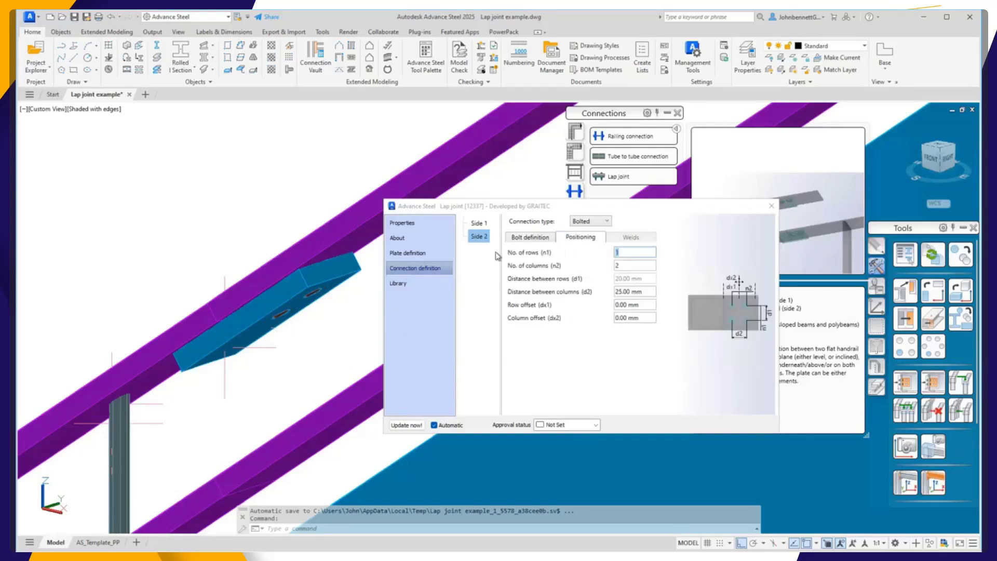
key(Tab)
drag(637, 265, 609, 268)
drag(647, 289, 564, 302)
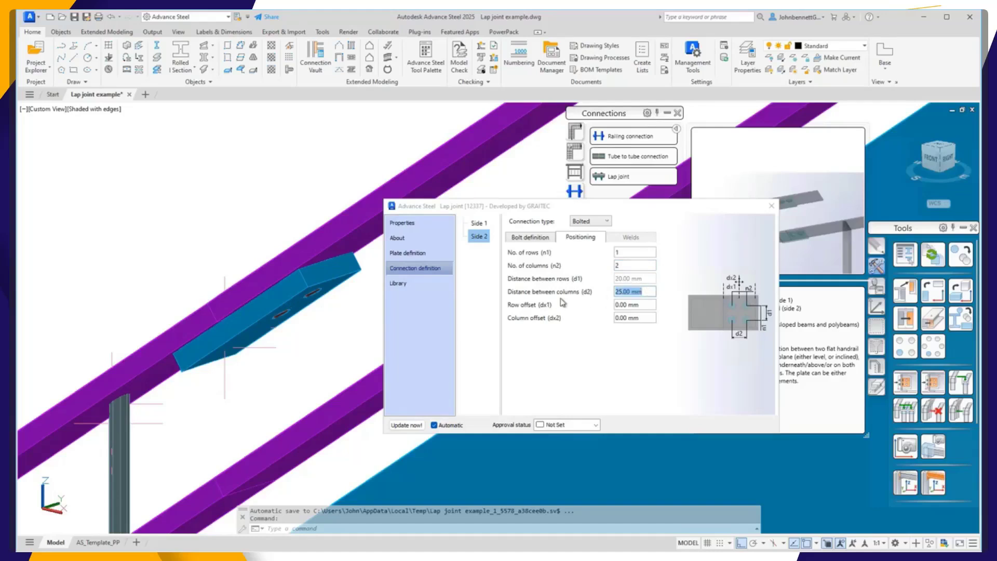
text(20)
key(Return)
drag(651, 291, 569, 299)
text(25)
key(Tab)
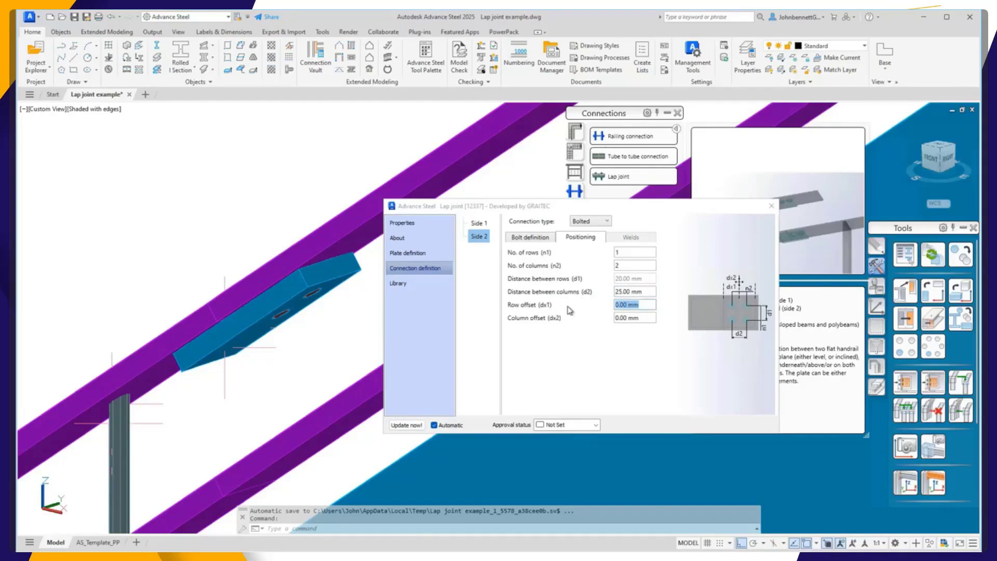
Step: Try a row offset of 5 mm for the Side 2 bolts and reset it to 0 mm
text(5)
key(Return)
double_click(632, 305)
text(0)
key(Tab)
Step: Try a column offset of 5 mm for the Side 2 bolts and reset it to 0 mm
click(643, 318)
double_click(643, 319)
text(5)
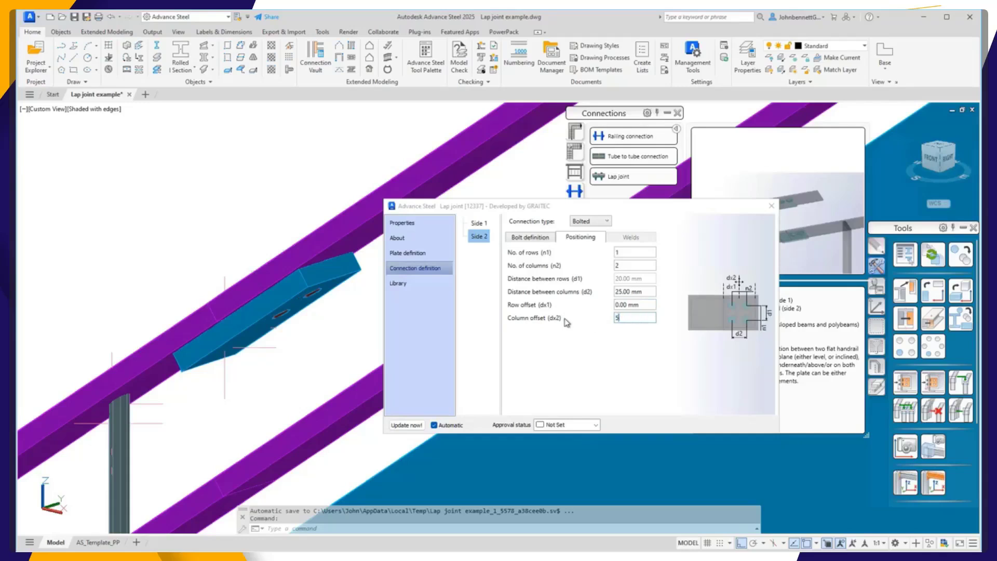
key(Return)
double_click(623, 318)
text(0)
Step: Review the lap joint's template library and its save option without saving a template, and close the joint settings
click(395, 284)
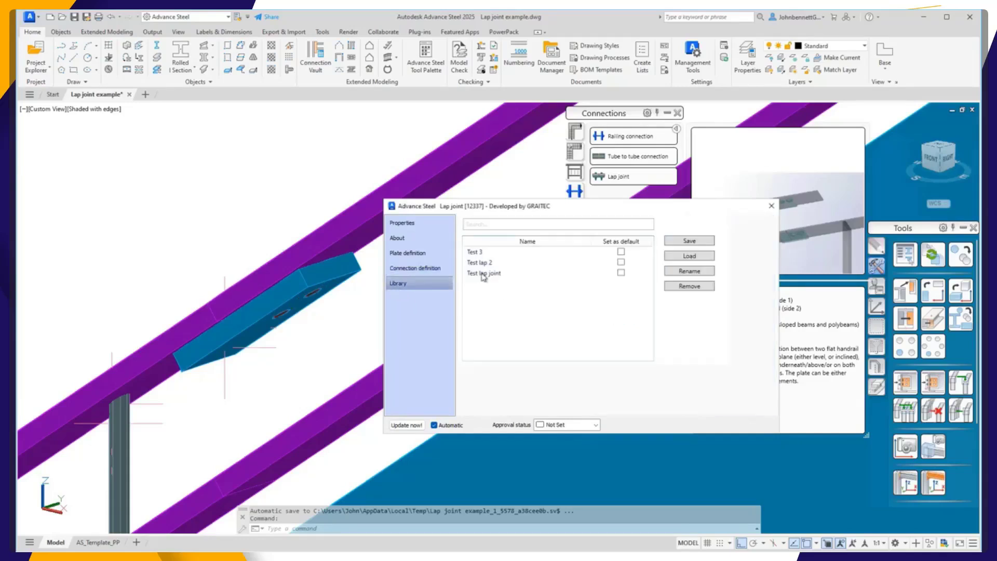
click(684, 241)
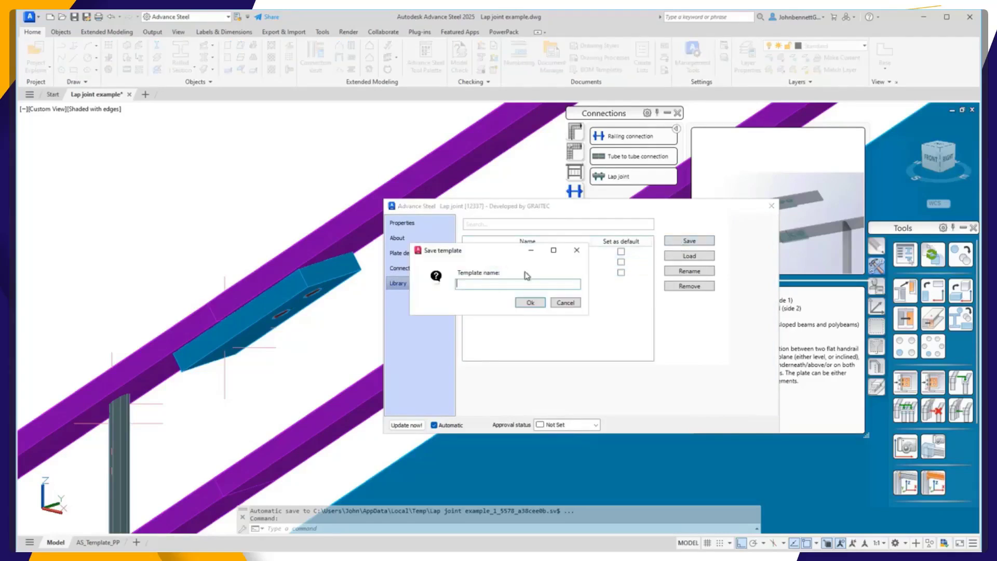
click(565, 303)
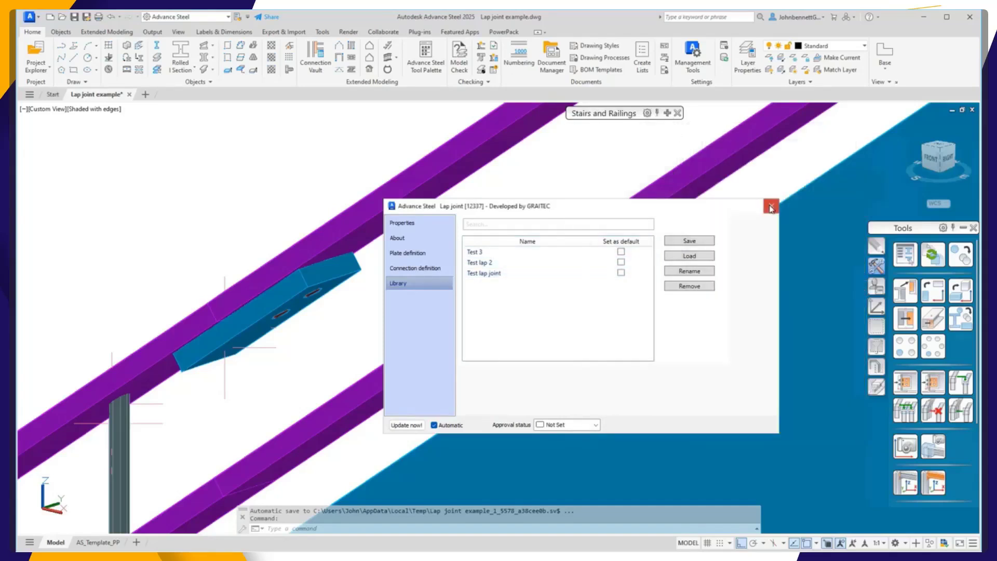
click(771, 208)
Step: Copy the handrail's lap joint to the split in the rail directly below, using the existing joint as template
scroll(305, 326, down, 2)
middle_drag(305, 327, 290, 240)
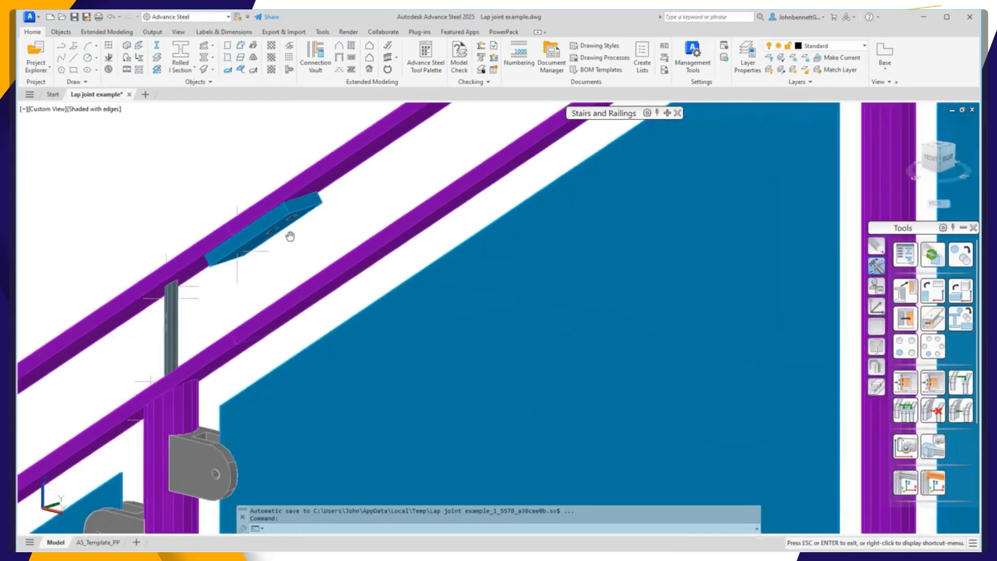
click(905, 383)
click(313, 217)
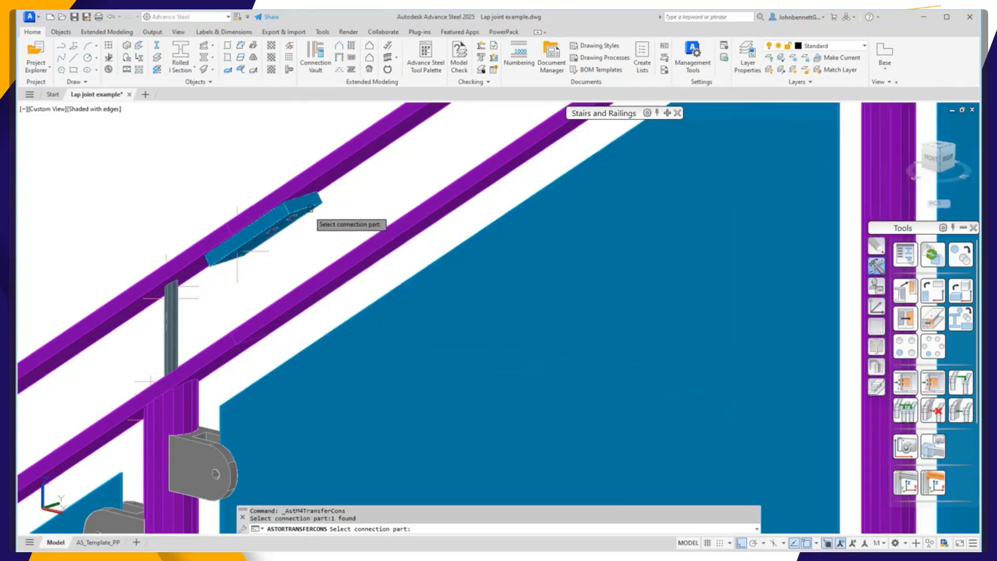
click(206, 351)
click(248, 314)
key(Return)
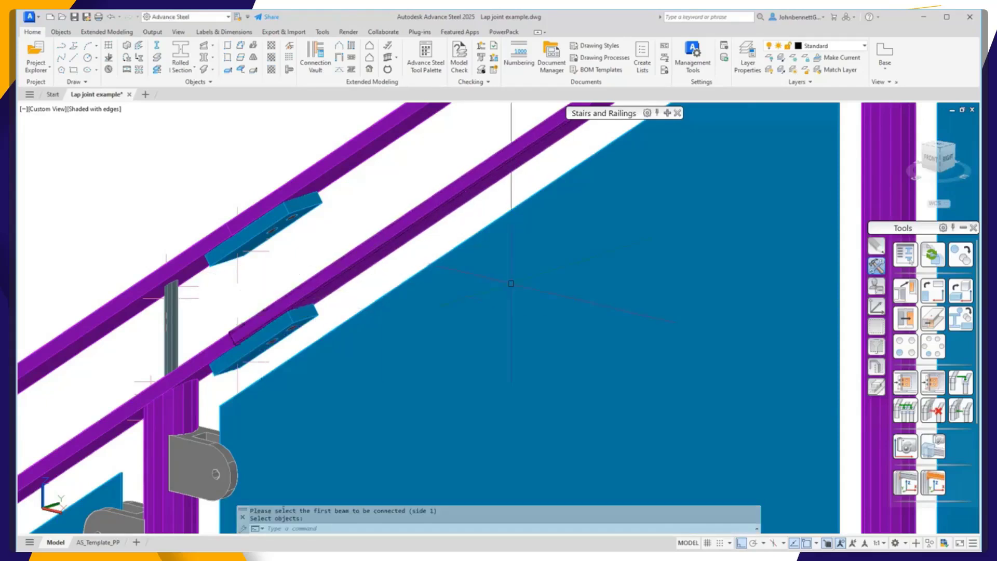
Step: Start a multiple joint transfer from the lower rail's lap joint and select the bottom rail beams beside the stair and on the landing as first input
click(933, 383)
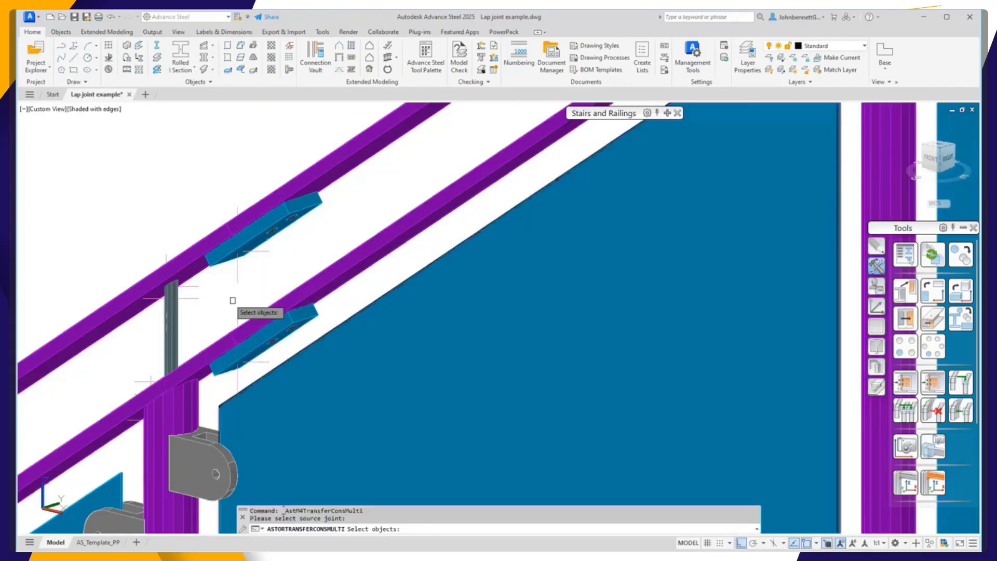
click(308, 321)
key(Return)
scroll(253, 287, down, 3)
scroll(254, 297, down, 3)
middle_drag(260, 359, 291, 155)
shift+middle_drag(286, 365, 253, 407)
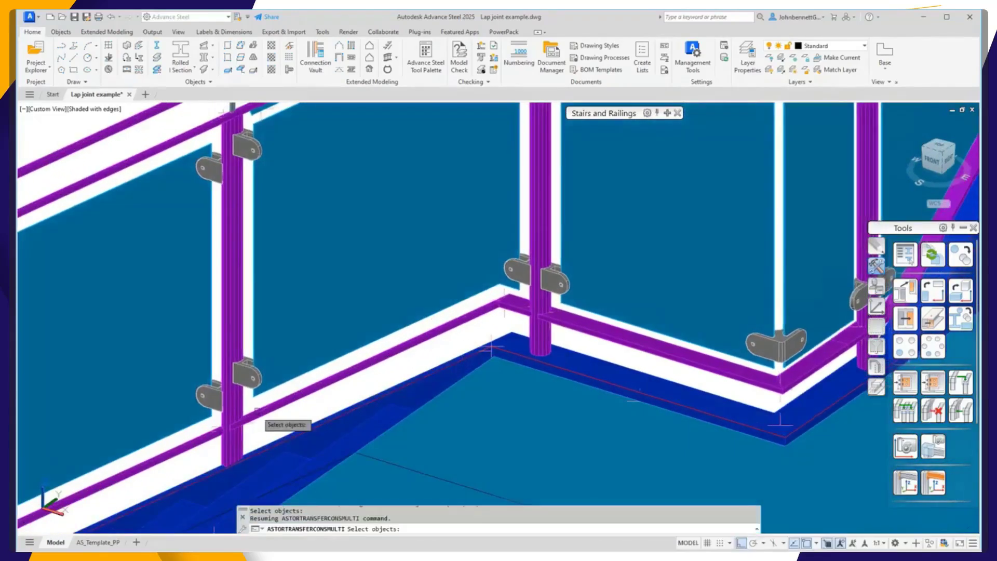
click(343, 370)
scroll(467, 363, up, 2)
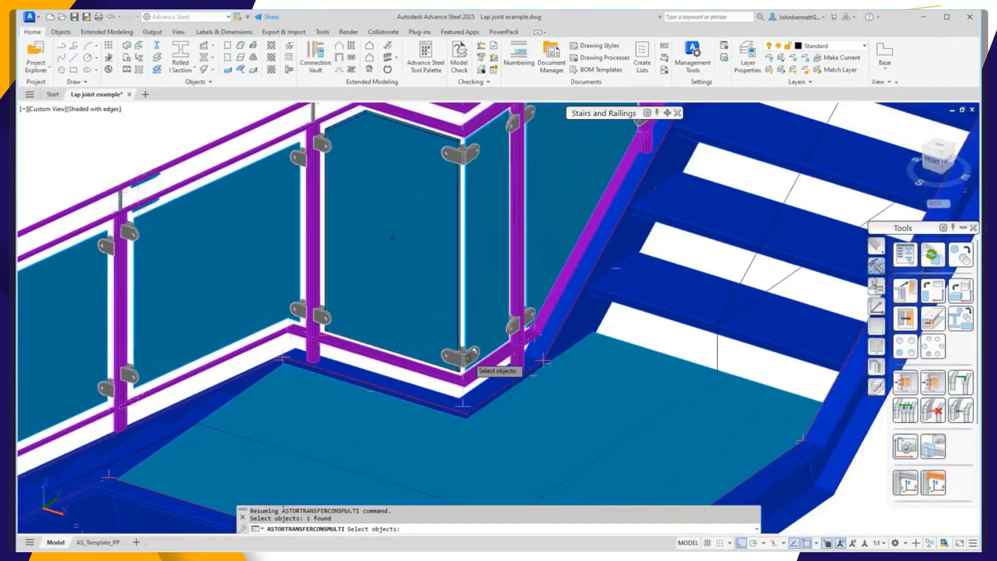
scroll(512, 349, up, 3)
click(511, 348)
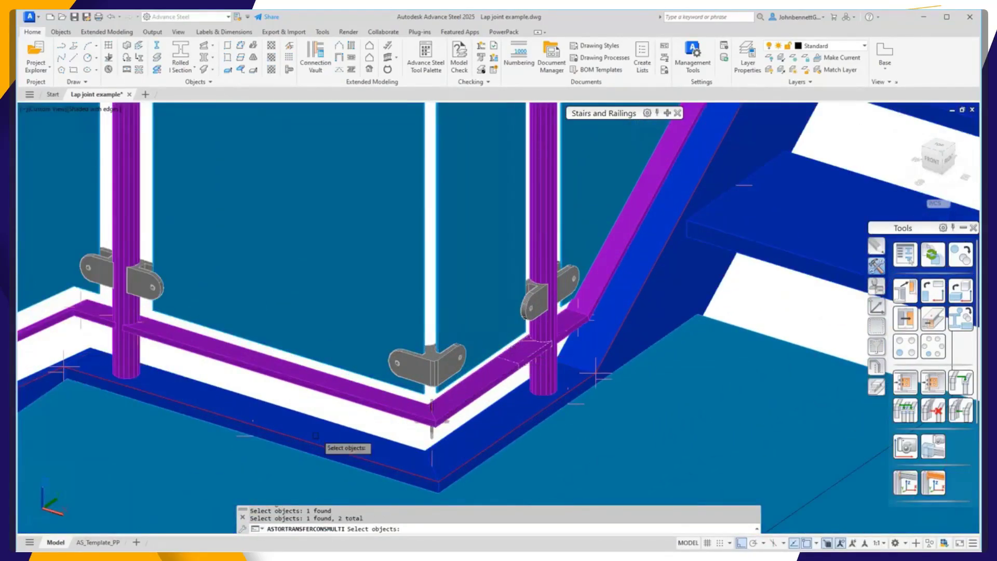
Step: Add the landing's upper infill rail and handrail beams to the first input selection and complete it
scroll(365, 406, down, 2)
middle_drag(405, 229, 405, 496)
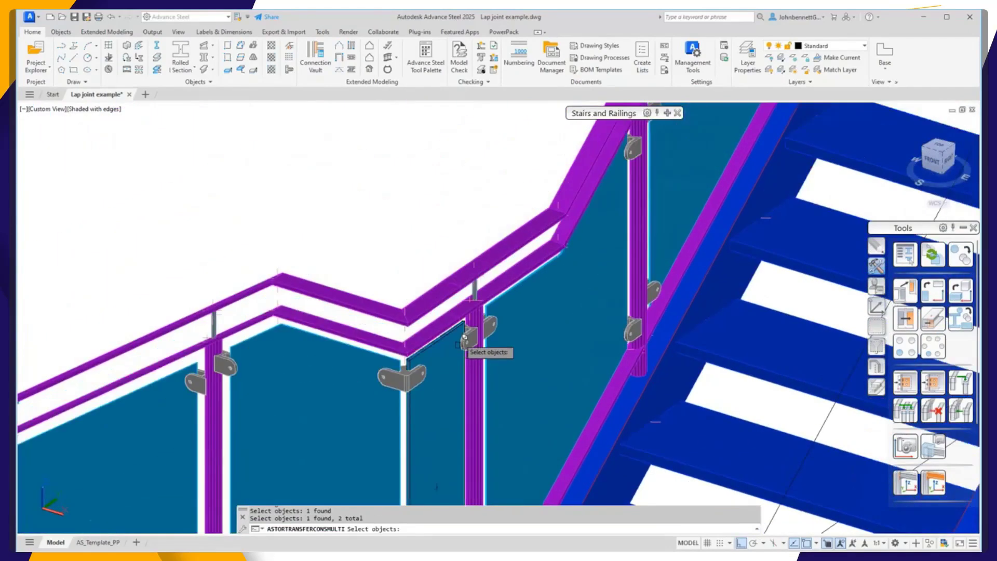
click(457, 300)
click(468, 275)
key(Return)
Step: Select the matching handrail, upper infill rail and two bottom rail beams as second input to create the lap joints
click(431, 292)
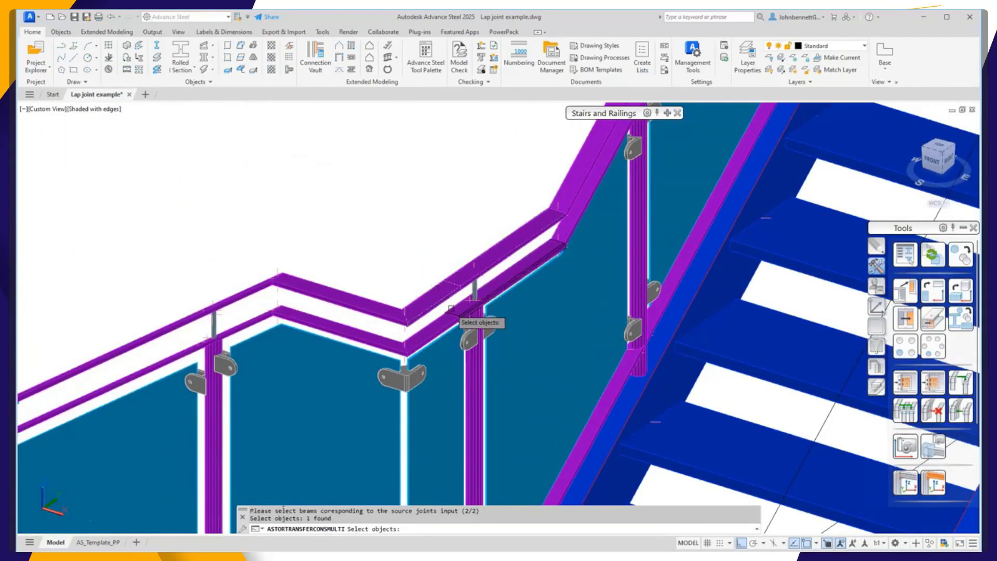
click(437, 323)
scroll(397, 257, down, 4)
middle_drag(397, 257, 350, 127)
scroll(351, 129, up, 3)
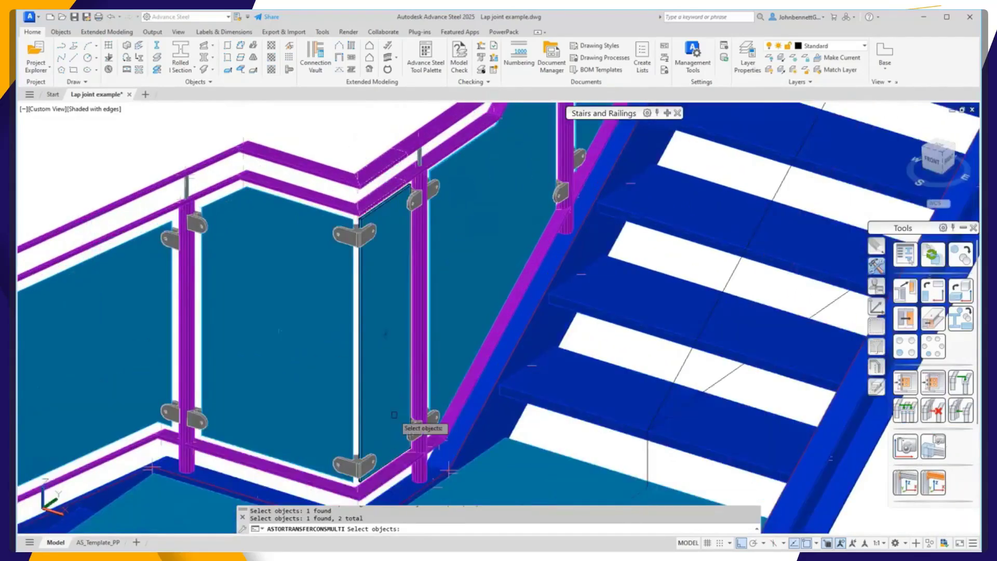
scroll(386, 462, up, 3)
click(223, 442)
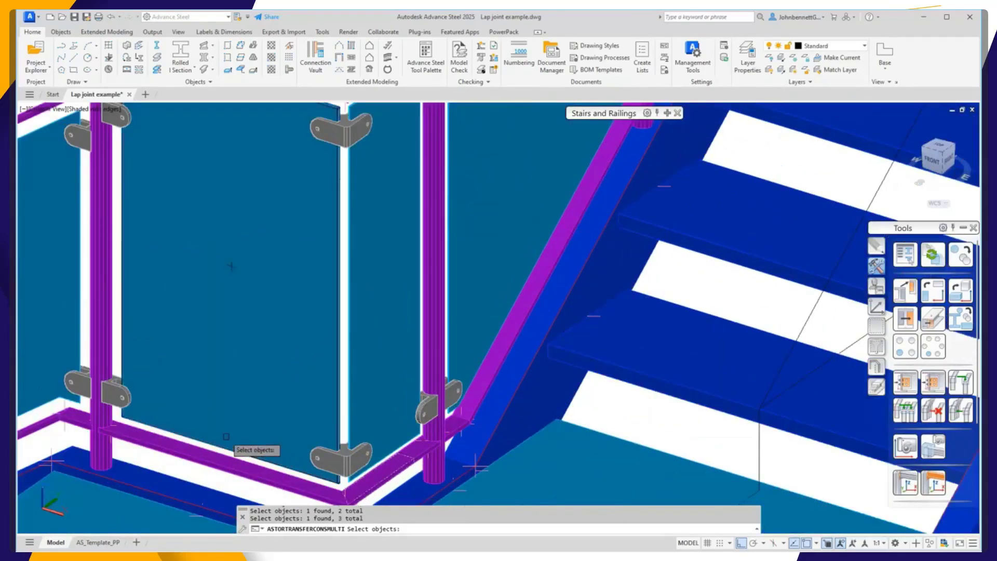
scroll(285, 407, down, 2)
middle_drag(285, 407, 545, 251)
click(312, 323)
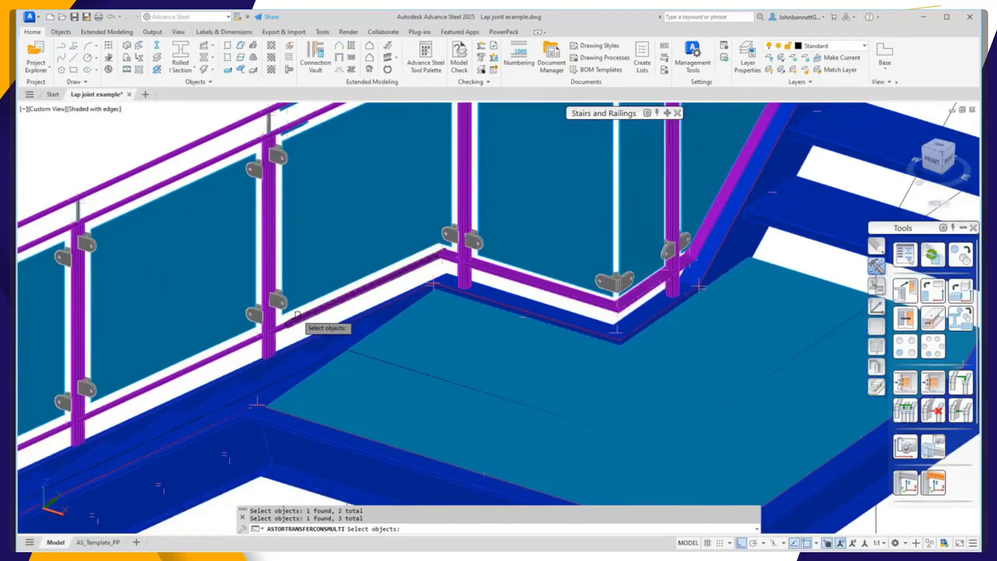
key(Return)
Step: Examine the copied lap joints on the landing's handrail, infill rail and bottom rails, and the overall railing
scroll(262, 351, up, 6)
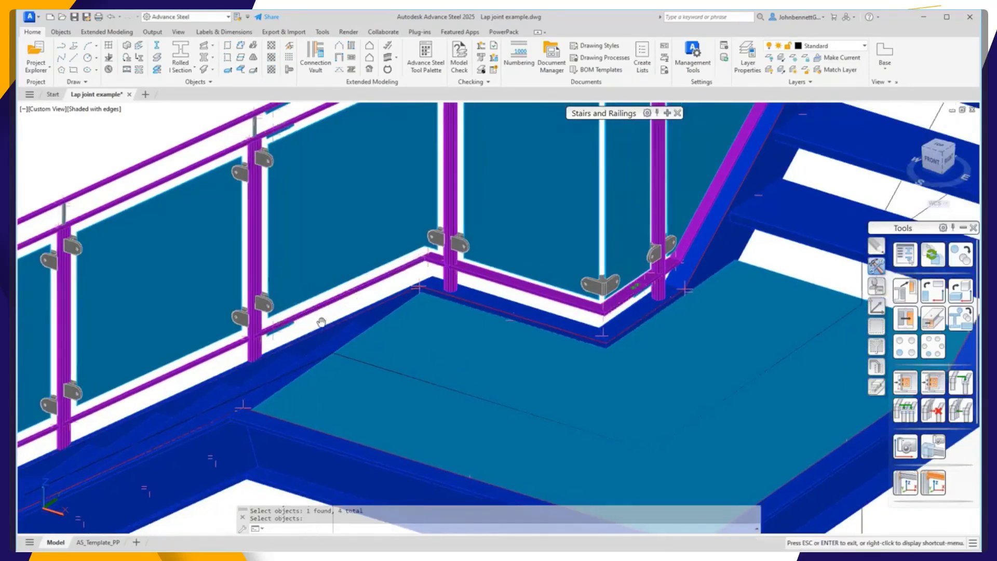
scroll(268, 351, down, 6)
middle_drag(541, 290, 376, 430)
scroll(451, 156, up, 4)
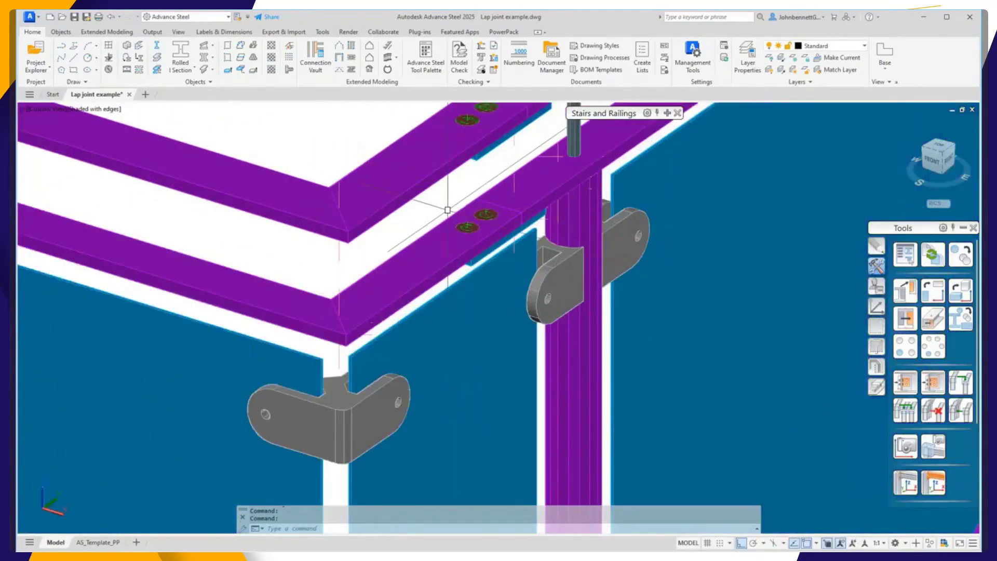
scroll(492, 187, down, 2)
middle_drag(427, 379, 425, 136)
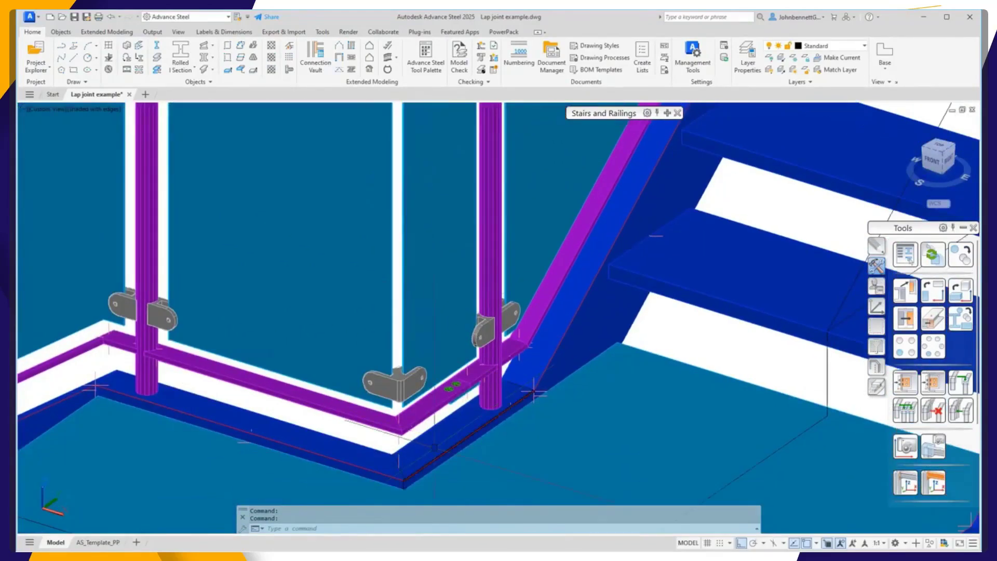
scroll(428, 429, up, 3)
scroll(415, 413, down, 6)
scroll(336, 374, down, 5)
middle_drag(320, 350, 278, 340)
Step: Expand the collapsed Stairs and Railings tools at the railing connections
click(666, 113)
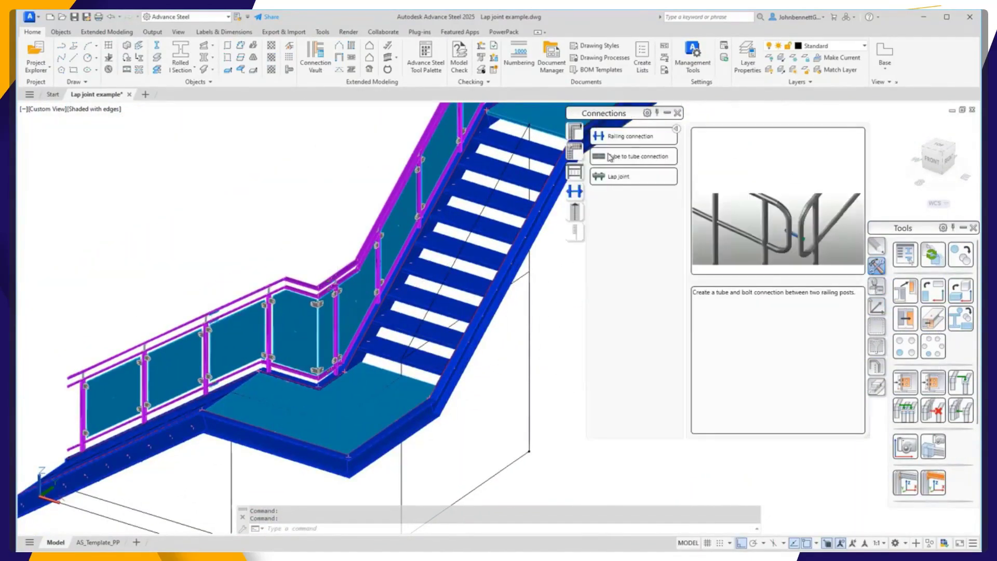